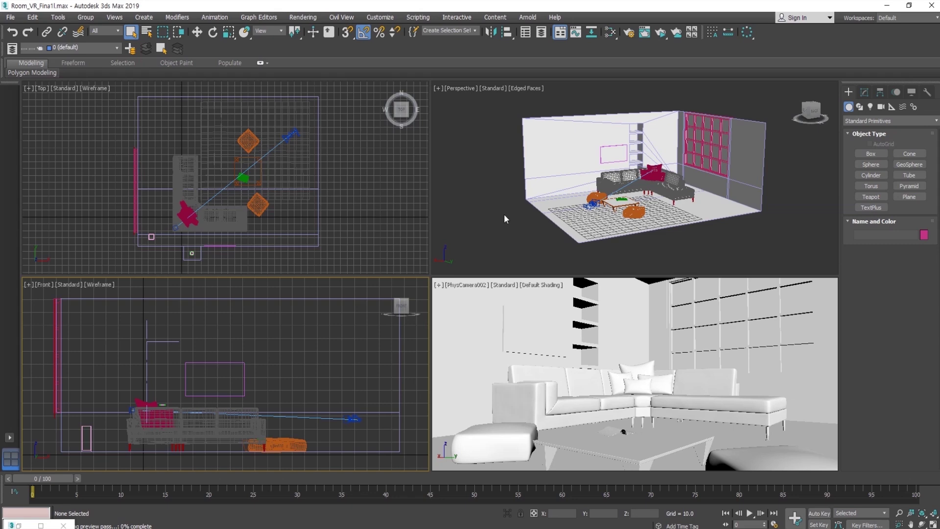
Step: Examine the room layout in the perspective view, picking out the sofa, ottomans and coffee table
{"action": "middle_click_drag", "start_coordinate": [591, 207], "coordinate": [590, 191]}
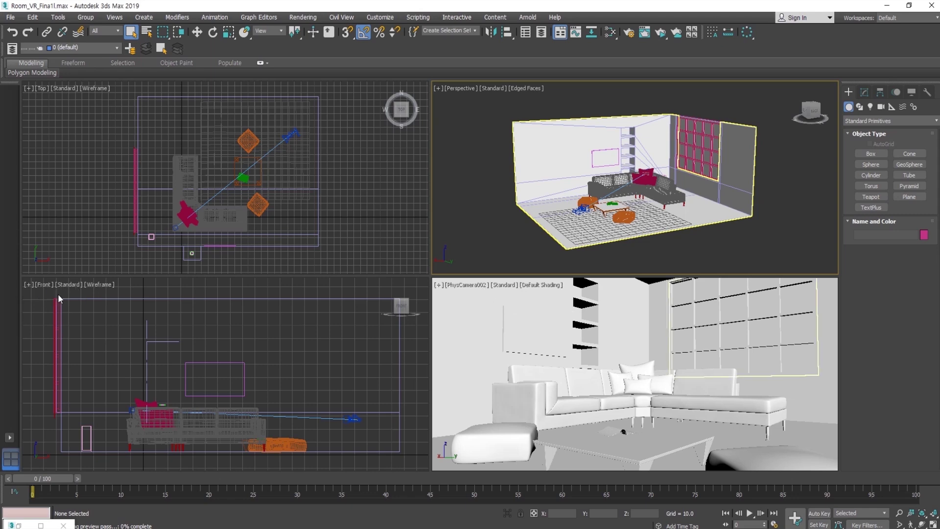
{"action": "middle_click_drag", "start_coordinate": [58, 296], "coordinate": [74, 299]}
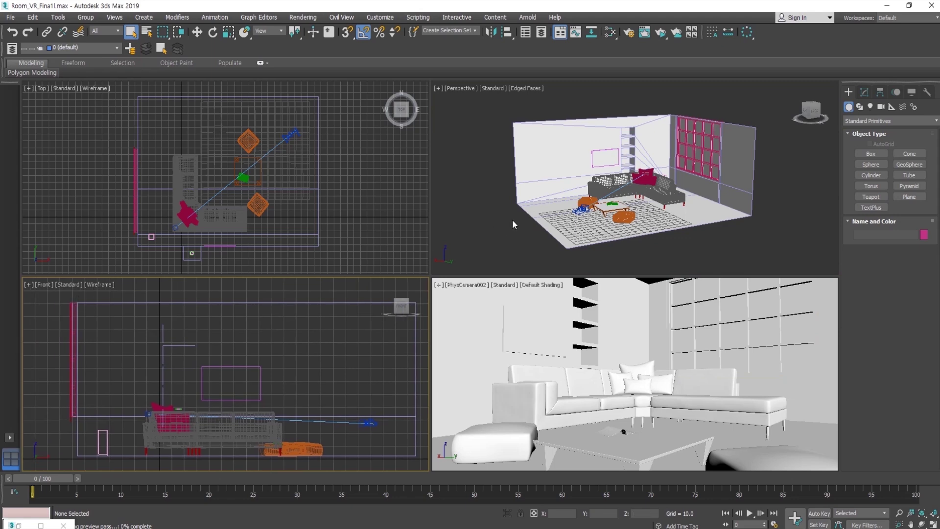
{"action": "middle_click_drag", "start_coordinate": [636, 166], "coordinate": [568, 201]}
{"action": "left_click", "coordinate": [613, 216]}
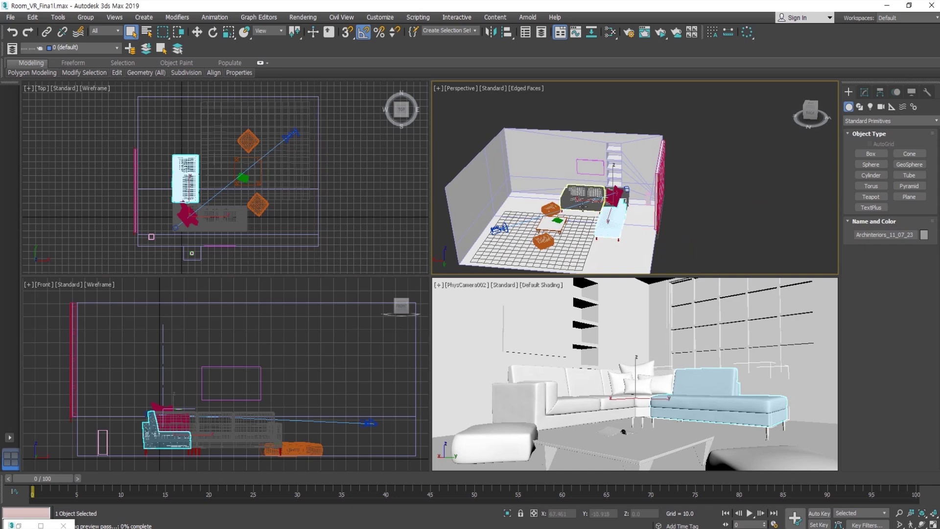
{"action": "scroll", "coordinate": [583, 208], "scroll_direction": "up", "scroll_amount": 5}
{"action": "left_click", "coordinate": [554, 190]}
{"action": "left_click", "coordinate": [511, 208]}
{"action": "middle_click_drag", "start_coordinate": [512, 208], "coordinate": [601, 186]}
{"action": "scroll", "coordinate": [557, 168], "scroll_direction": "down", "scroll_amount": 3}
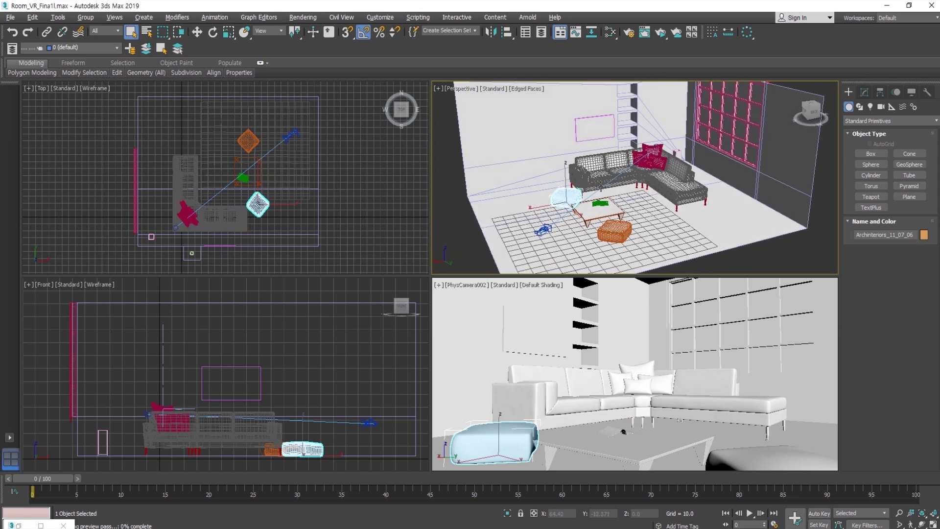
{"action": "left_click", "coordinate": [599, 211]}
{"action": "scroll", "coordinate": [599, 208], "scroll_direction": "down", "scroll_amount": 4}
{"action": "middle_click_drag", "start_coordinate": [601, 202], "coordinate": [603, 198]}
{"action": "left_click", "coordinate": [305, 212]}
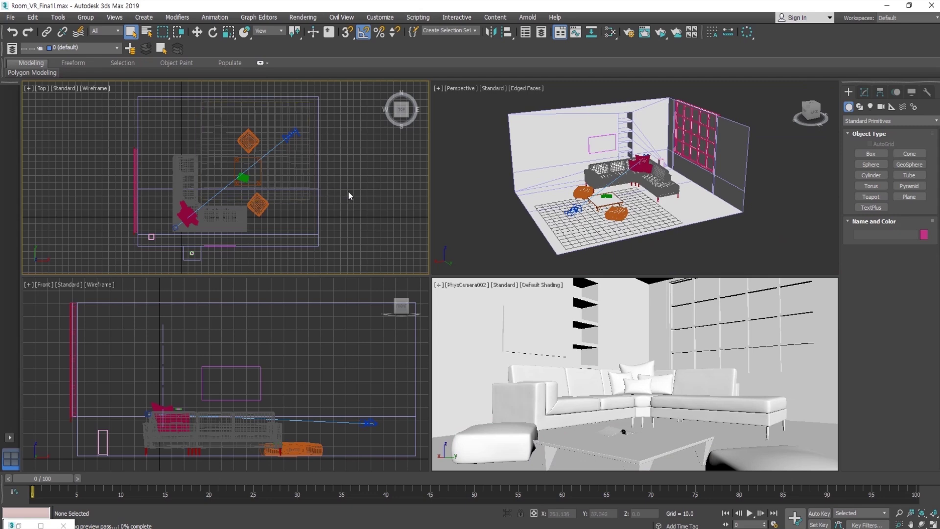
Step: Review the room in the front, left and top orthographic views
{"action": "middle_click_drag", "start_coordinate": [334, 183], "coordinate": [342, 186]}
{"action": "key", "text": "f"}
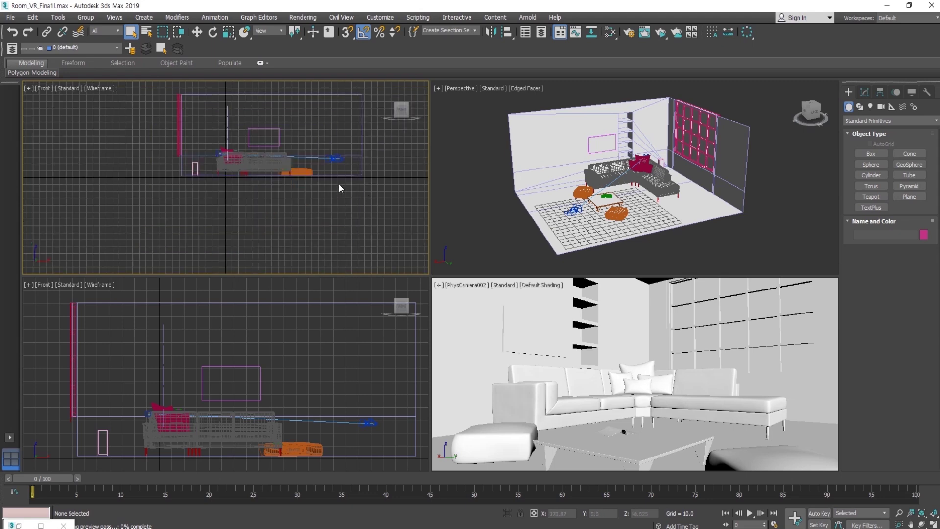
{"action": "key", "text": "l"}
{"action": "mouse_move", "coordinate": [256, 202]}
{"action": "middle_mouse_down"}
{"action": "mouse_move", "coordinate": [250, 234]}
{"action": "mouse_move", "coordinate": [240, 212]}
{"action": "middle_mouse_up"}
{"action": "key", "text": "t"}
{"action": "scroll", "coordinate": [290, 356], "scroll_direction": "down", "scroll_amount": 3}
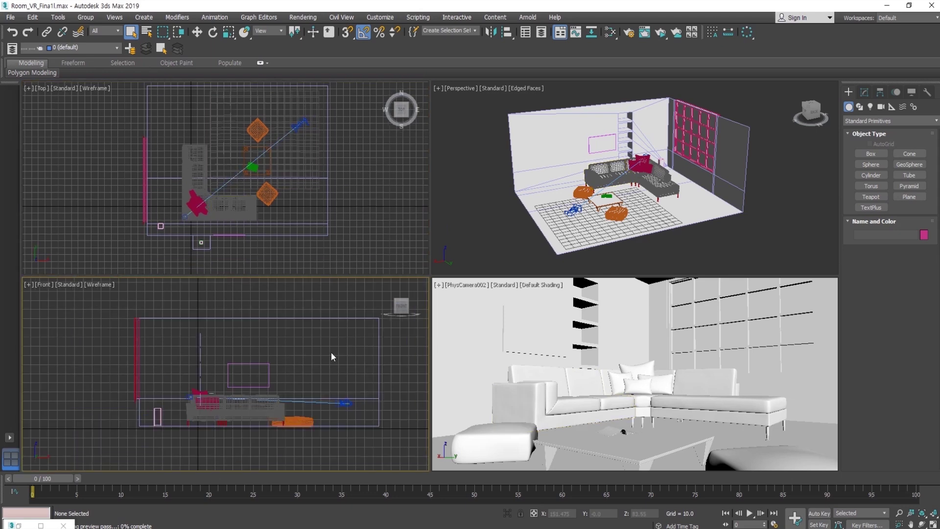
{"action": "middle_click_drag", "start_coordinate": [332, 353], "coordinate": [305, 353]}
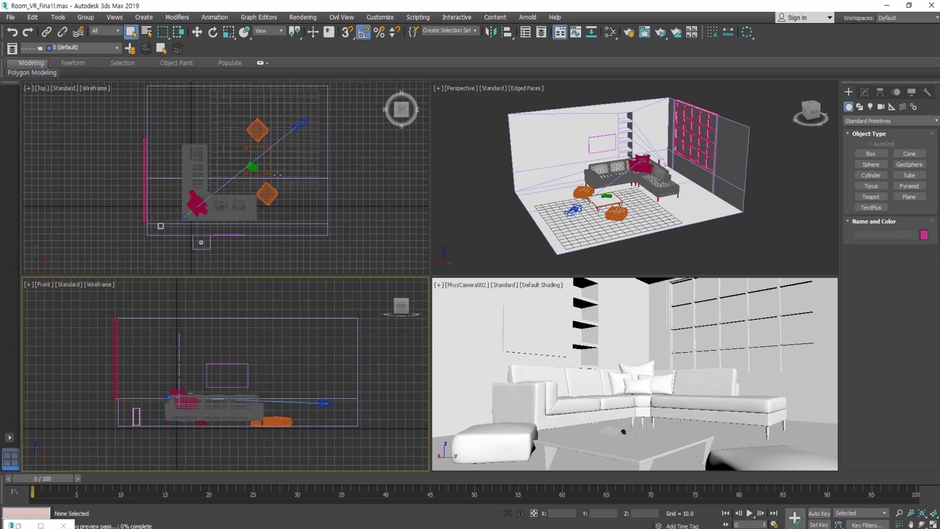
Step: Open the render setup and set the view to render to Quad 4 - PhysCamera002
{"action": "left_click", "coordinate": [778, 192]}
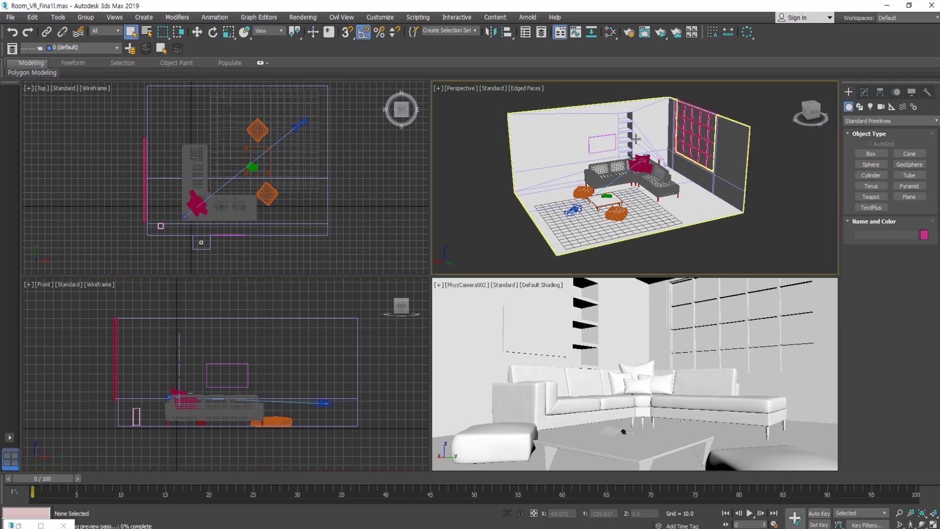
{"action": "left_click", "coordinate": [630, 34]}
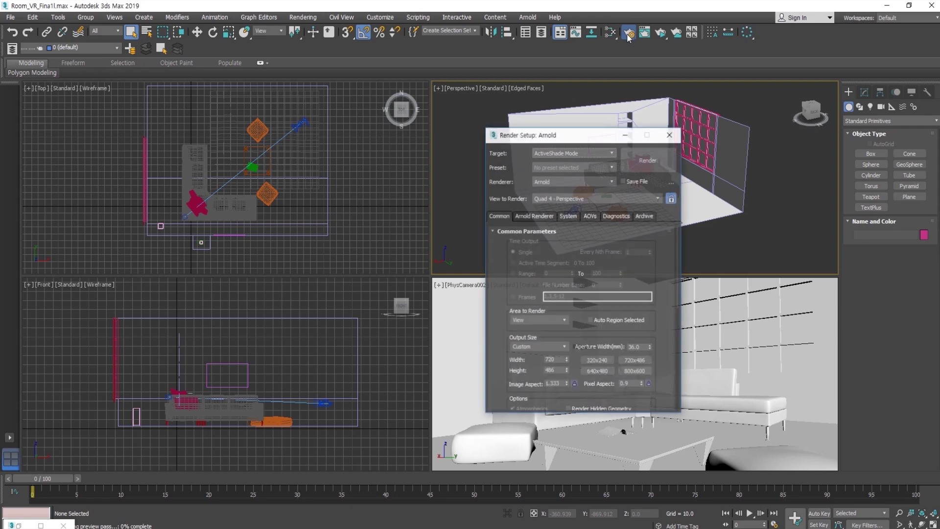
{"action": "left_click_drag", "start_coordinate": [572, 131], "coordinate": [365, 133]}
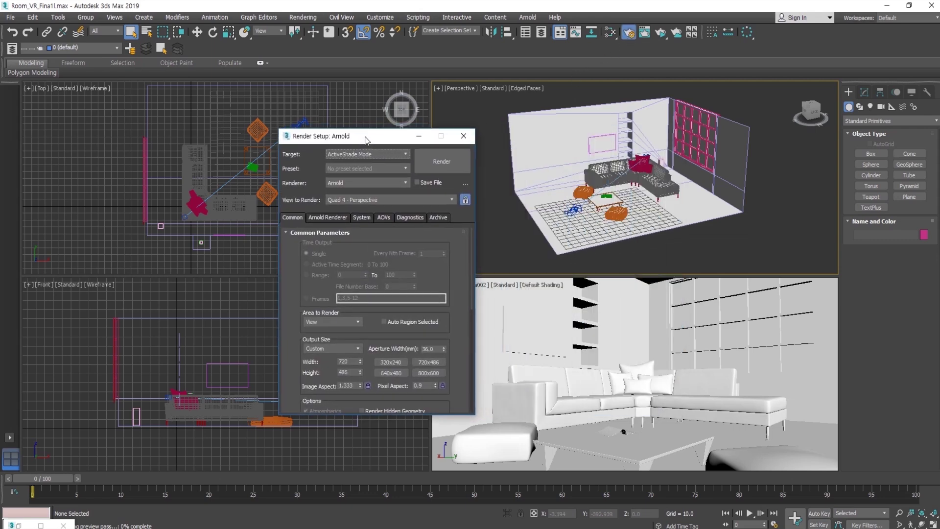
{"action": "left_click", "coordinate": [442, 201]}
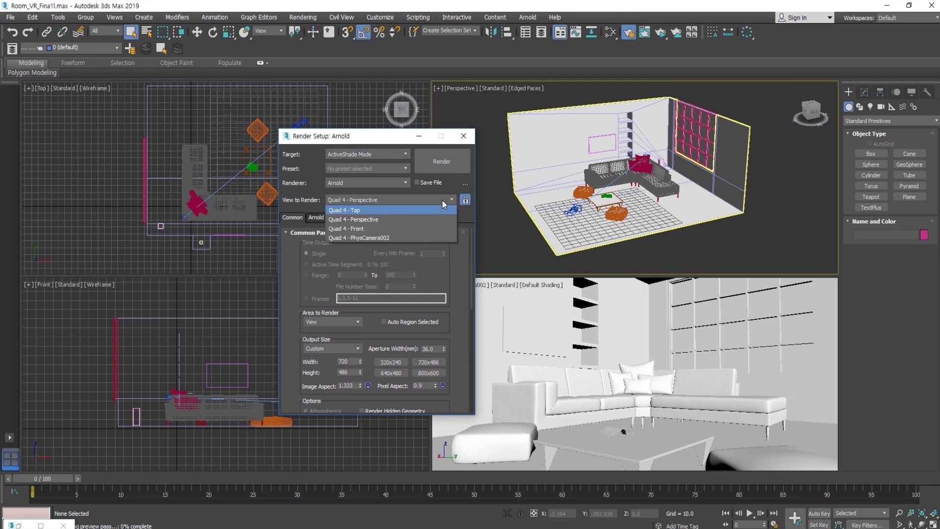
{"action": "left_click", "coordinate": [389, 237]}
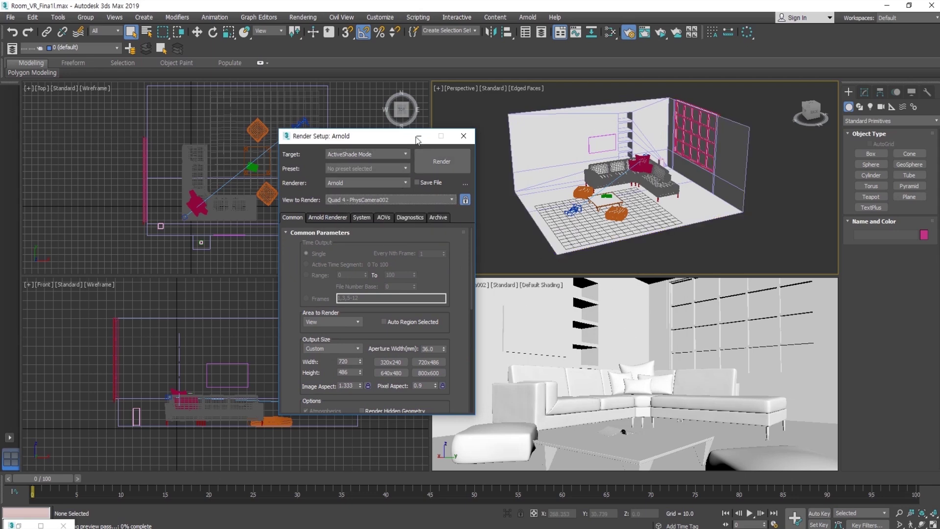
{"action": "left_click_drag", "start_coordinate": [396, 141], "coordinate": [328, 152]}
Step: Choose Arnold as the renderer and set the output size to 320x240
{"action": "left_click", "coordinate": [274, 192]}
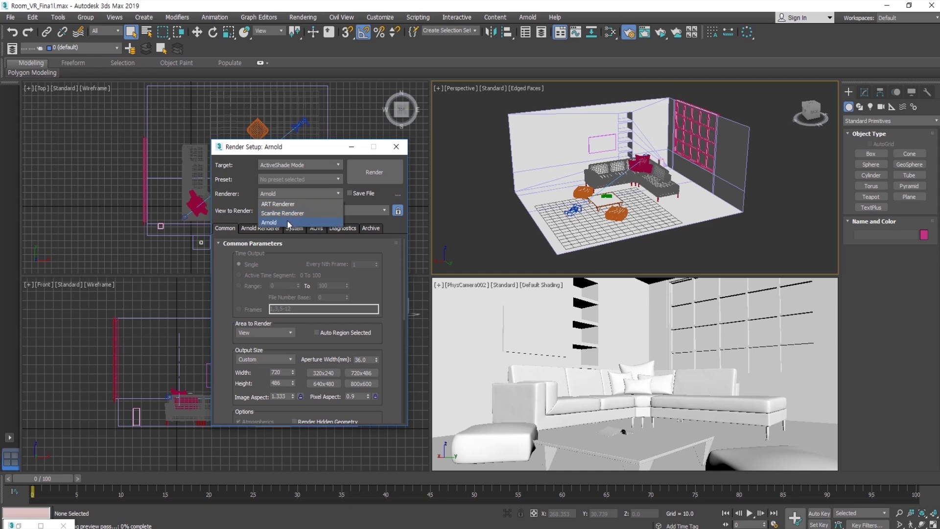
{"action": "left_click", "coordinate": [284, 221]}
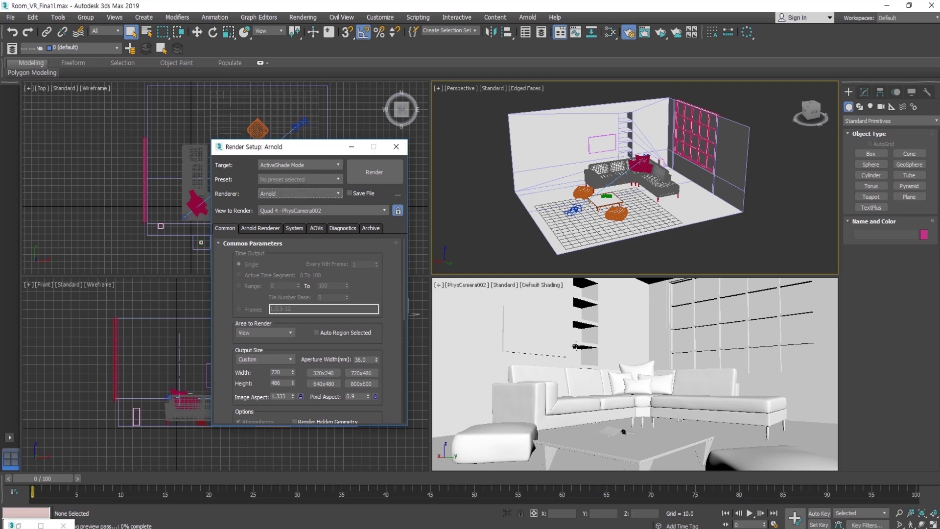
{"action": "scroll", "coordinate": [301, 339], "scroll_direction": "down", "scroll_amount": 1}
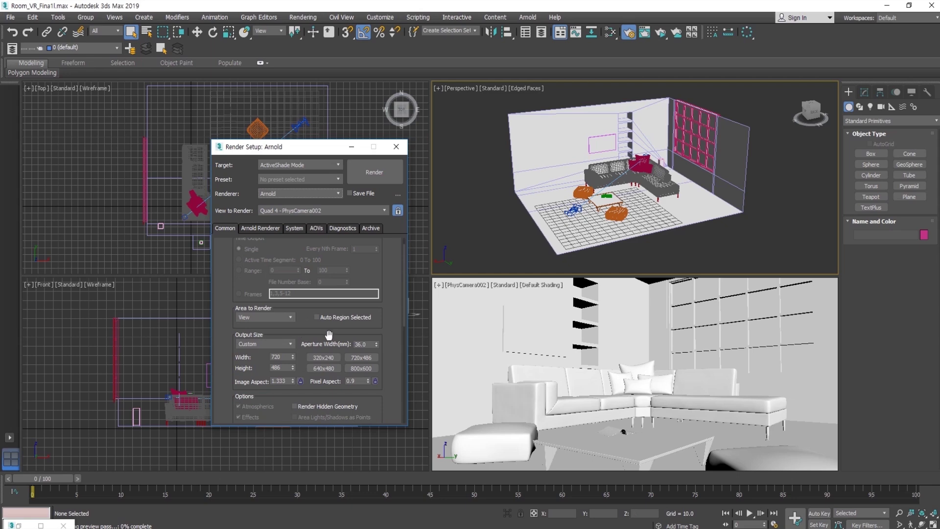
{"action": "left_click", "coordinate": [333, 358]}
Step: Set the Arnold sampling to Camera (AA) 5, with Diffuse and Specular samples and ray depths all at 3
{"action": "left_click", "coordinate": [263, 228]}
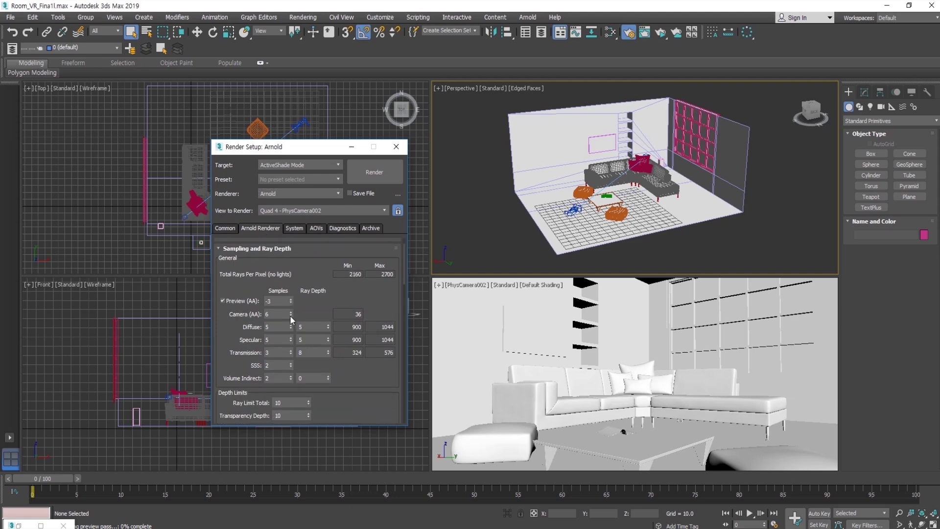
{"action": "double_click", "coordinate": [282, 313]}
{"action": "type", "text": "5"}
{"action": "key", "text": "Tab"}
{"action": "type", "text": "3"}
{"action": "key", "text": "Tab"}
{"action": "type", "text": "3"}
{"action": "key", "text": "Tab"}
{"action": "type", "text": "3"}
{"action": "key", "text": "shift+Tab"}
{"action": "type", "text": "3"}
{"action": "key", "text": "Tab"}
Step: Start the ActiveShade render and arrange the preview and Render Setup windows so both are visible side by side
{"action": "left_click", "coordinate": [380, 175]}
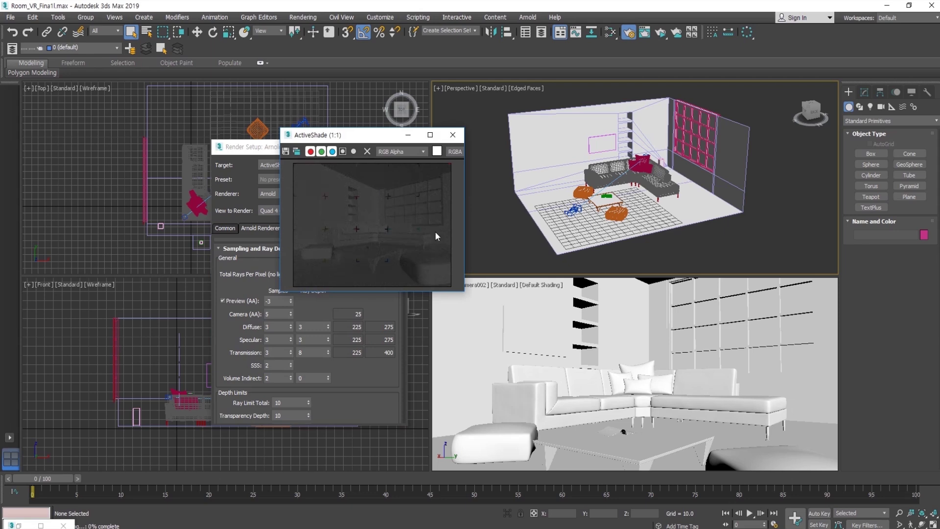
{"action": "left_click_drag", "start_coordinate": [347, 132], "coordinate": [406, 185]}
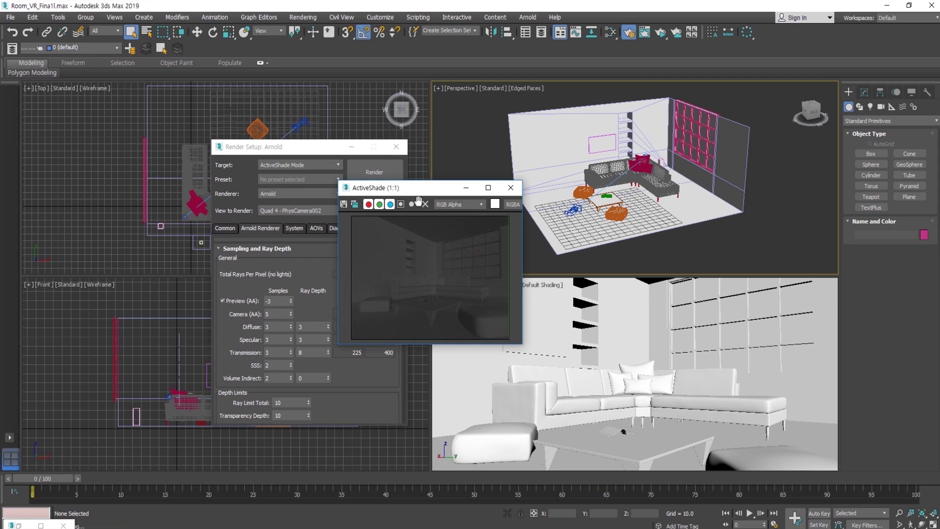
{"action": "left_click_drag", "start_coordinate": [409, 192], "coordinate": [202, 169]}
{"action": "left_click_drag", "start_coordinate": [261, 152], "coordinate": [401, 188]}
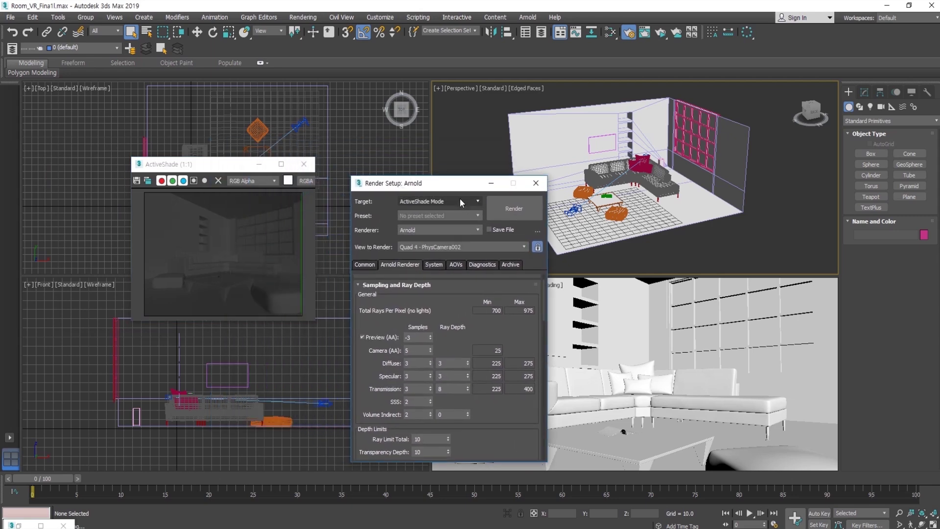
{"action": "left_click_drag", "start_coordinate": [446, 188], "coordinate": [427, 193]}
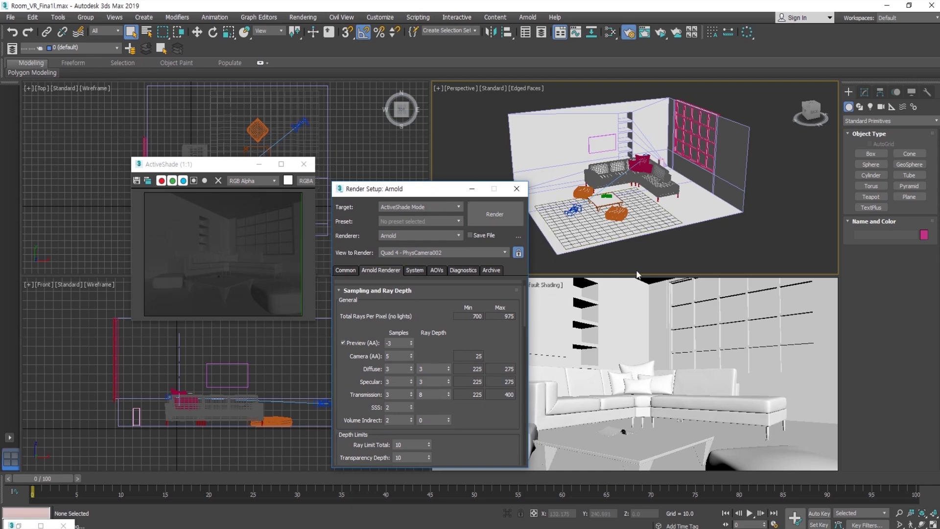
{"action": "left_click", "coordinate": [777, 210]}
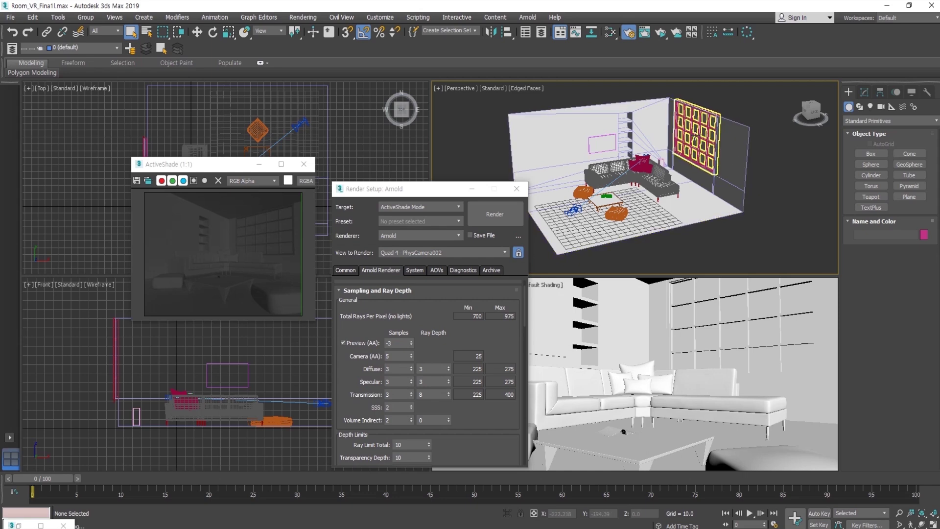
{"action": "left_click", "coordinate": [405, 193]}
{"action": "left_click_drag", "start_coordinate": [404, 193], "coordinate": [538, 206]}
{"action": "left_click_drag", "start_coordinate": [237, 169], "coordinate": [281, 108]}
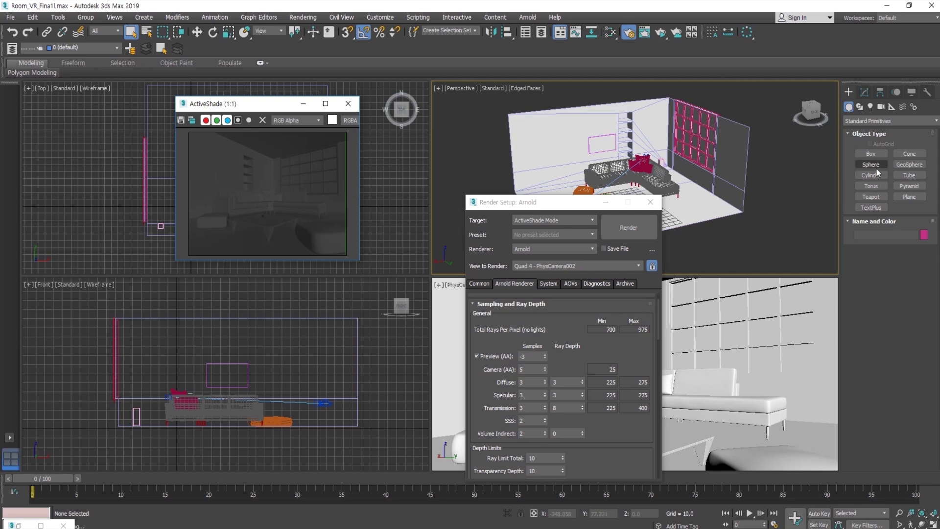
Step: Start creating an Arnold Light and set its shape type to Distant
{"action": "left_click", "coordinate": [870, 107]}
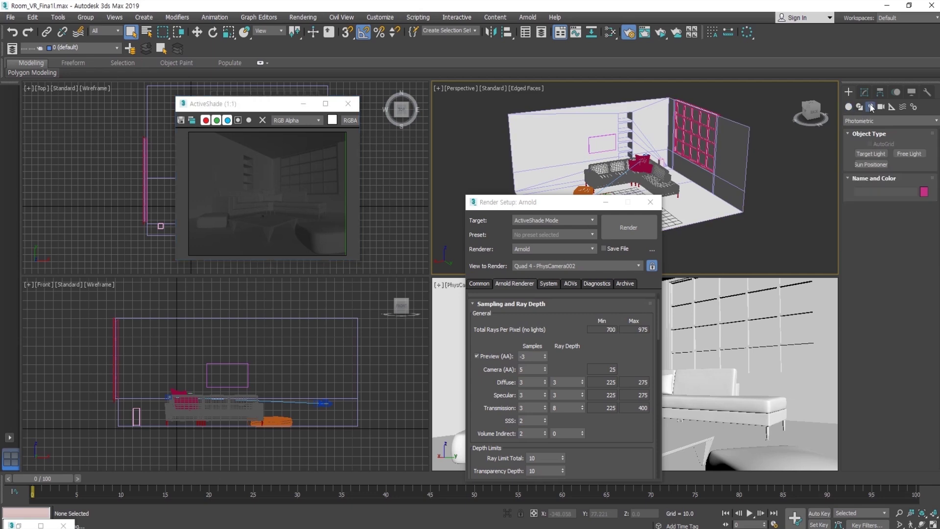
{"action": "left_click", "coordinate": [869, 120]}
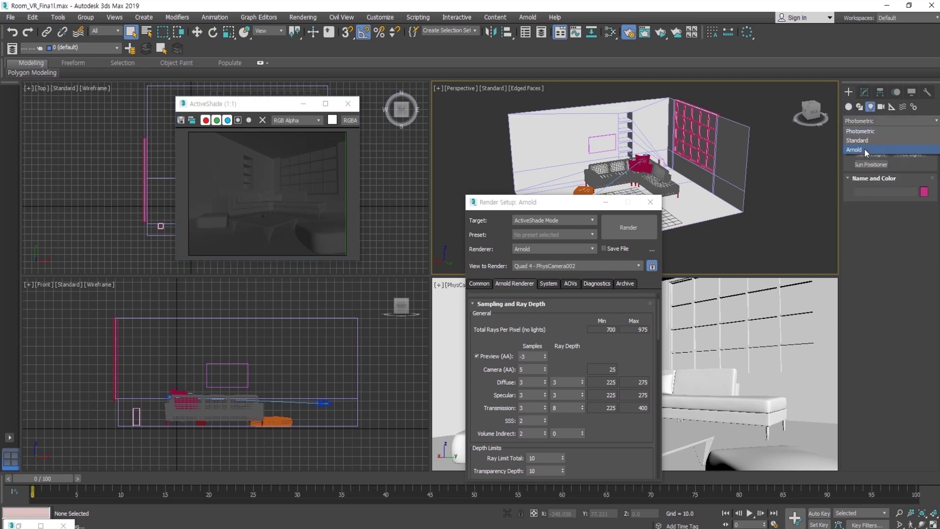
{"action": "left_click", "coordinate": [865, 148]}
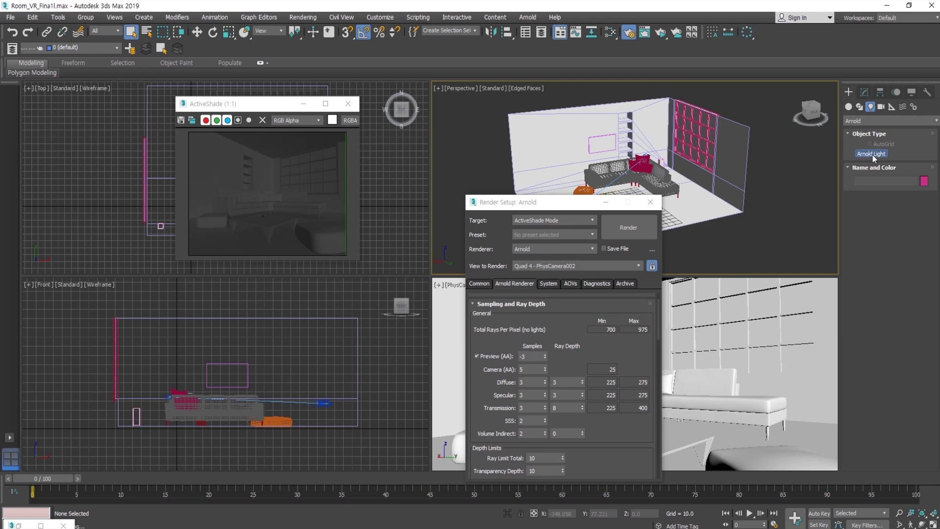
{"action": "left_click", "coordinate": [871, 154]}
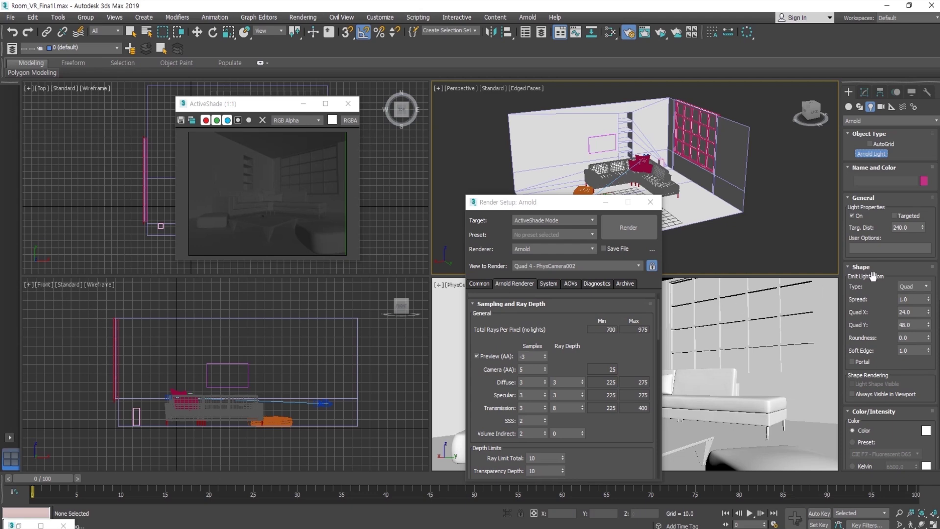
{"action": "left_click", "coordinate": [914, 286]}
{"action": "left_click", "coordinate": [916, 307]}
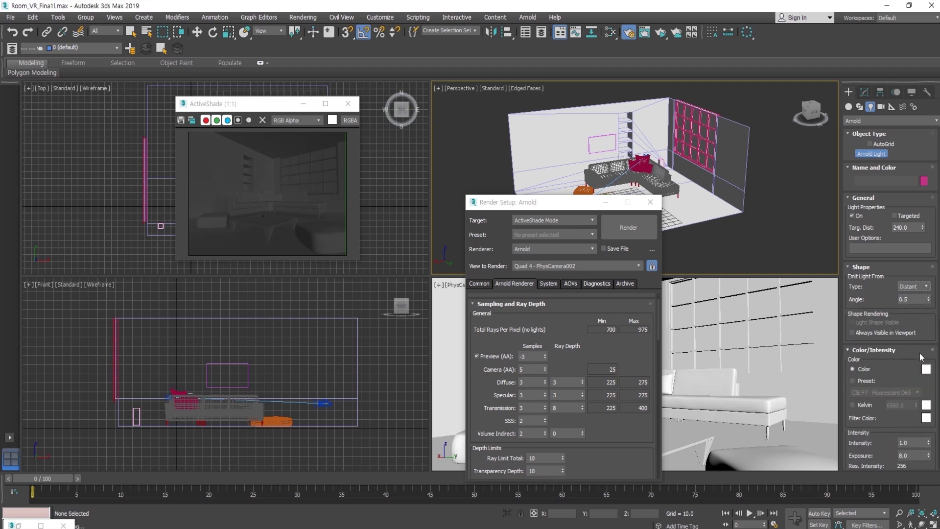
Step: Minimise the ActiveShade preview and place the Distant light in the front view above and outside the window wall, targeted at the floor across the room
{"action": "scroll", "coordinate": [921, 355], "scroll_direction": "down", "scroll_amount": 1}
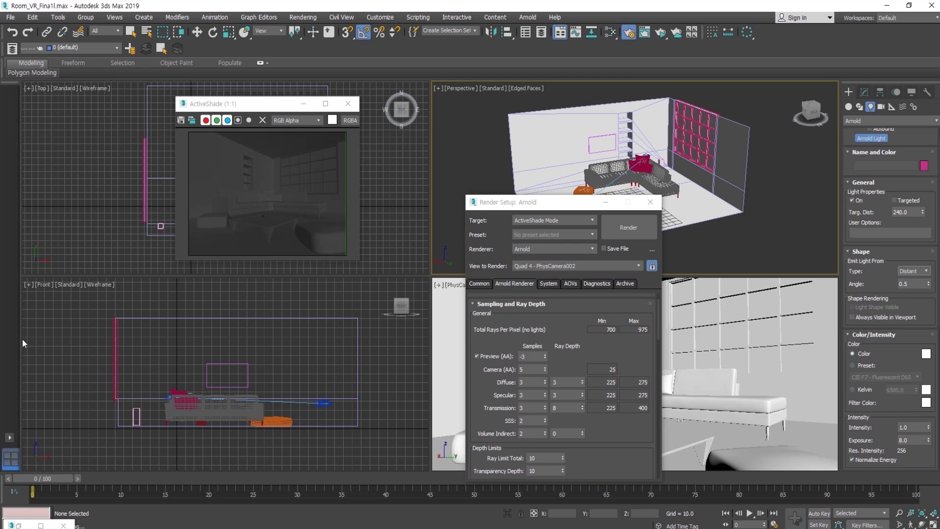
{"action": "scroll", "coordinate": [83, 342], "scroll_direction": "down", "scroll_amount": 3}
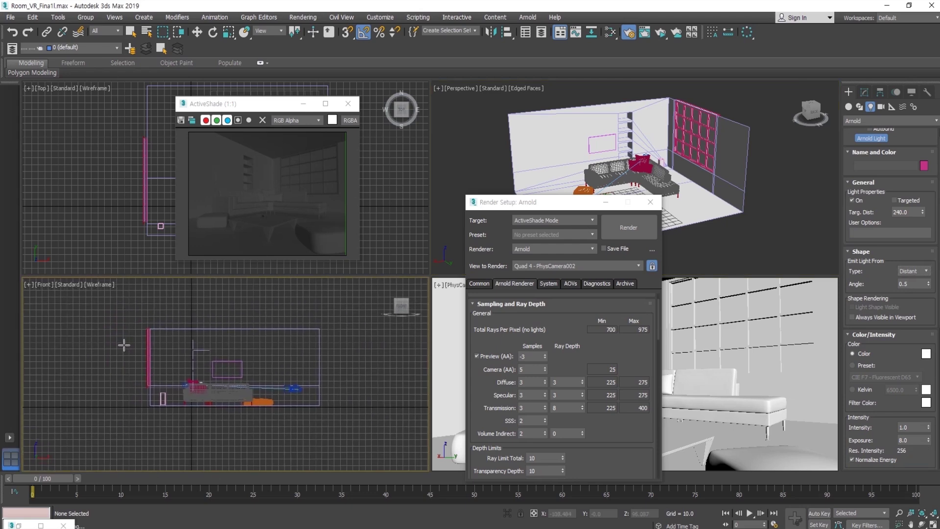
{"action": "left_click", "coordinate": [308, 107]}
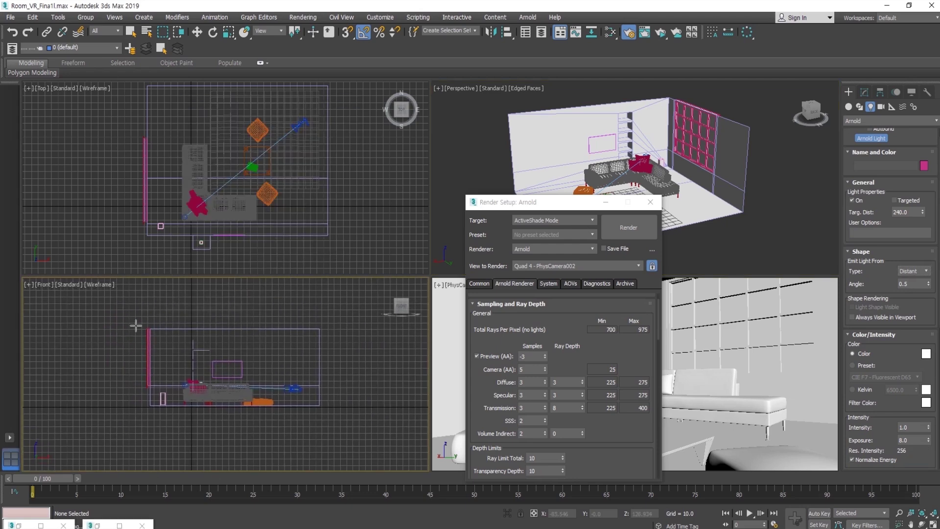
{"action": "left_click_drag", "start_coordinate": [77, 321], "coordinate": [215, 375]}
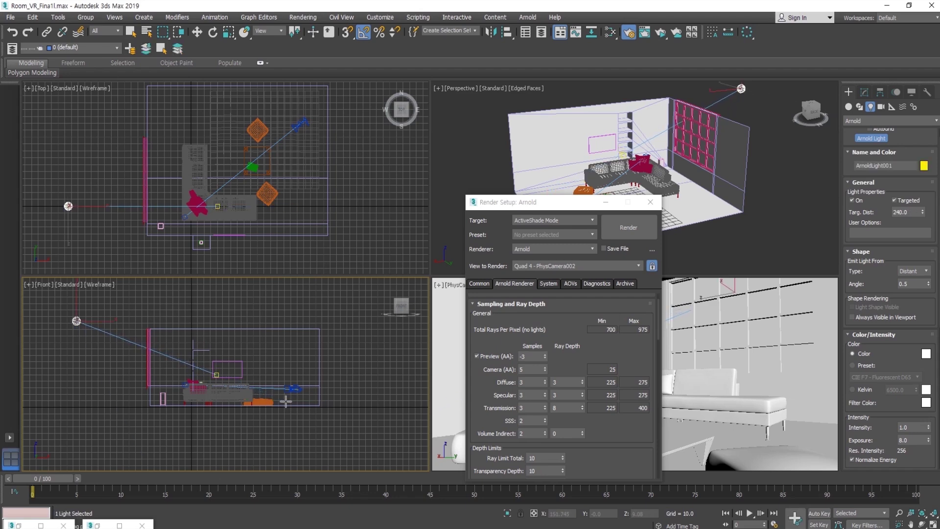
{"action": "left_click_drag", "start_coordinate": [290, 404], "coordinate": [290, 402]}
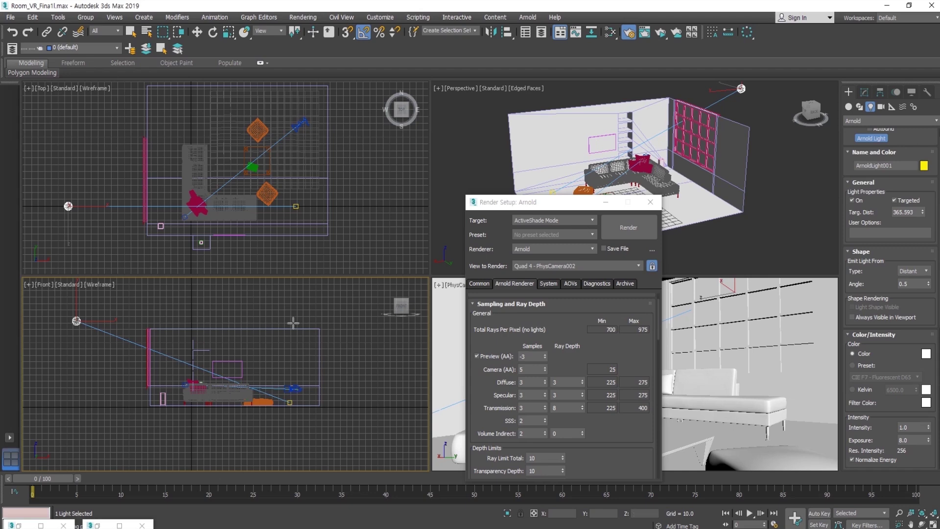
Step: Close the ActiveShade preview and move the Distant light's target in the top view to about X 122, Y 88
{"action": "left_click", "coordinate": [296, 205]}
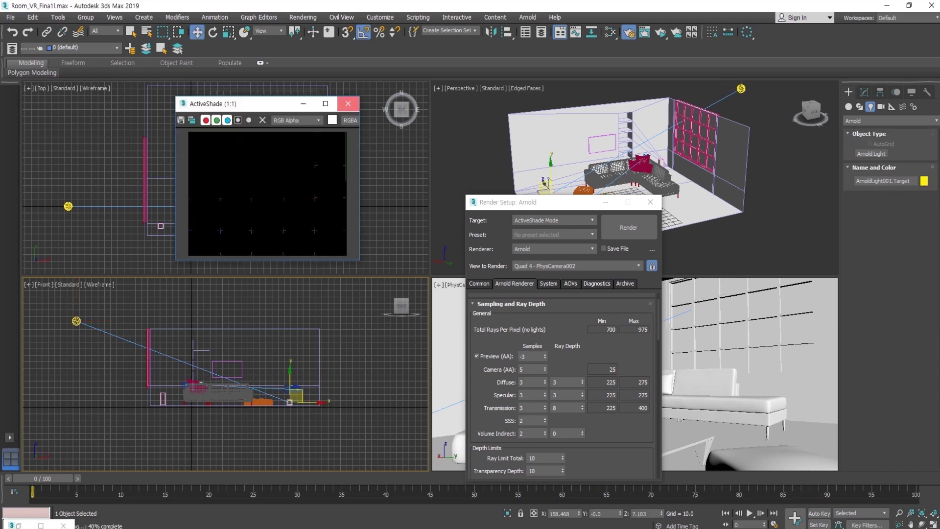
{"action": "left_click", "coordinate": [348, 104]}
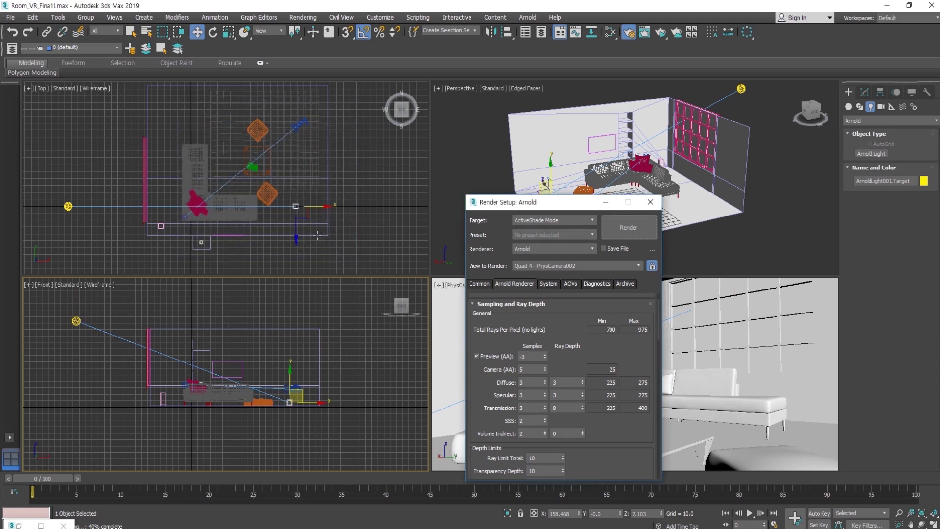
{"action": "mouse_move", "coordinate": [347, 188]}
{"action": "middle_mouse_down"}
{"action": "mouse_move", "coordinate": [355, 208]}
{"action": "mouse_move", "coordinate": [356, 198]}
{"action": "middle_mouse_up"}
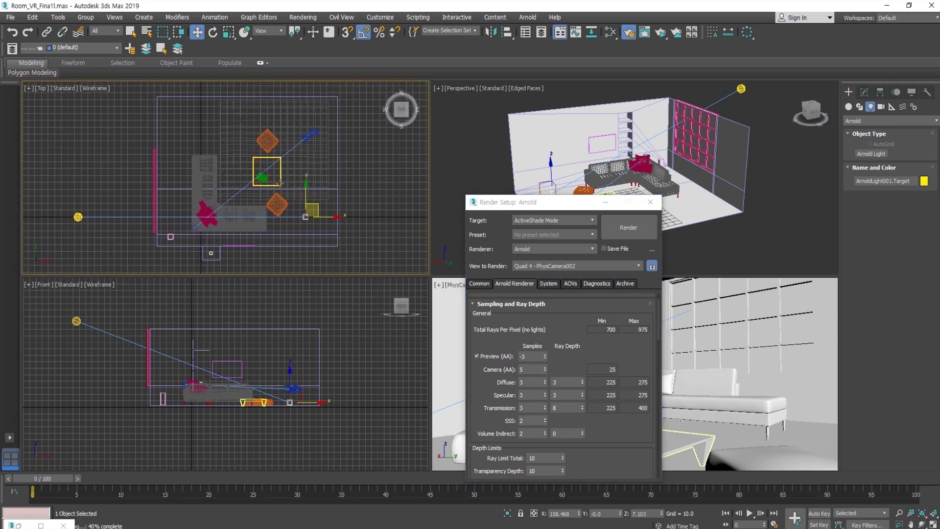
{"action": "left_click_drag", "start_coordinate": [305, 221], "coordinate": [295, 145]}
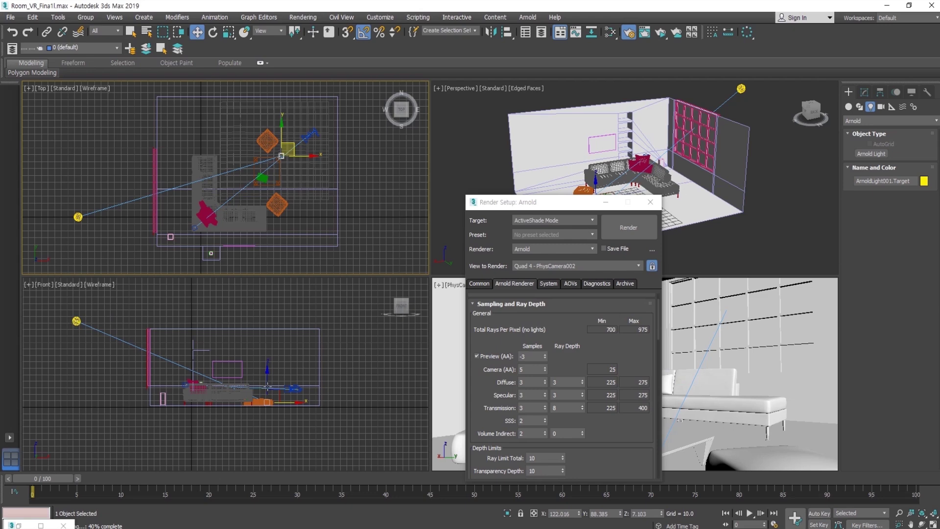
Step: Restart the ActiveShade render and place its preview window between the top and perspective views
{"action": "left_click_drag", "start_coordinate": [559, 201], "coordinate": [648, 201]}
{"action": "left_click", "coordinate": [716, 224]}
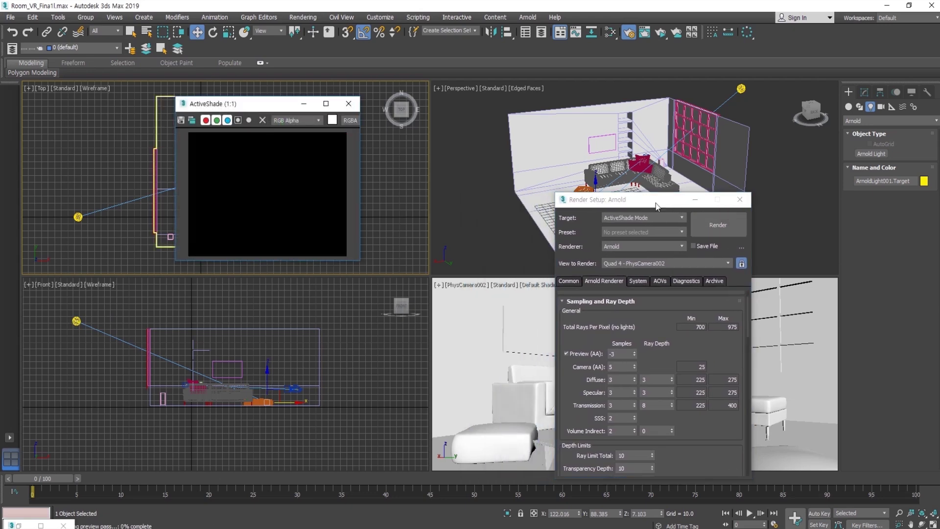
{"action": "left_click_drag", "start_coordinate": [287, 104], "coordinate": [426, 145]}
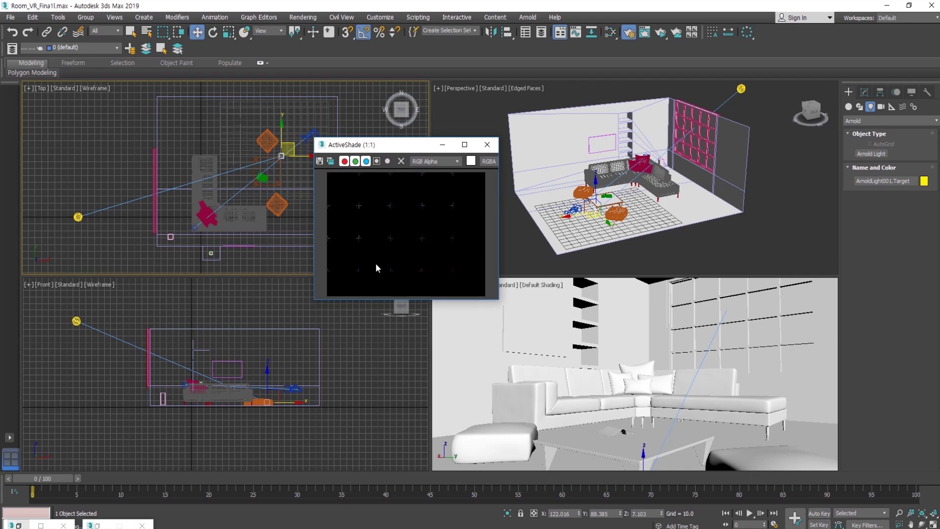
Step: Assign the Glazing physical material to the window's glazing object and move the Slate Material Editor clear of the render preview
{"action": "left_click", "coordinate": [754, 226]}
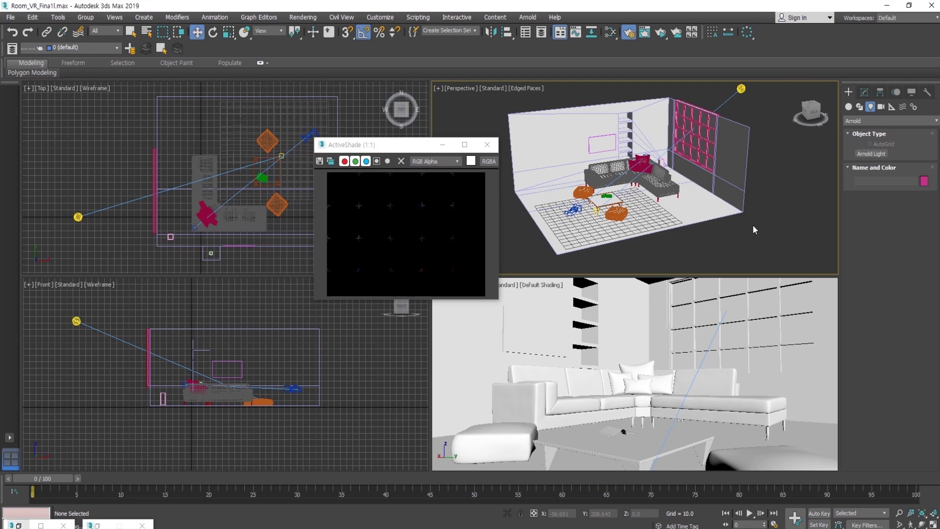
{"action": "middle_click_drag", "start_coordinate": [753, 225], "coordinate": [667, 122], "text": "alt"}
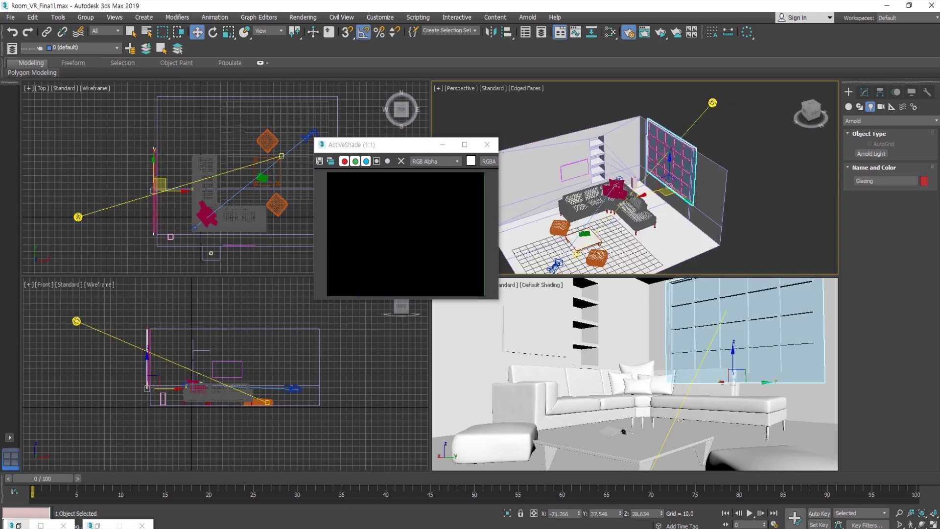
{"action": "mouse_move", "coordinate": [622, 195]}
{"action": "middle_mouse_down"}
{"action": "mouse_move", "coordinate": [625, 166]}
{"action": "mouse_move", "coordinate": [627, 183]}
{"action": "middle_mouse_up"}
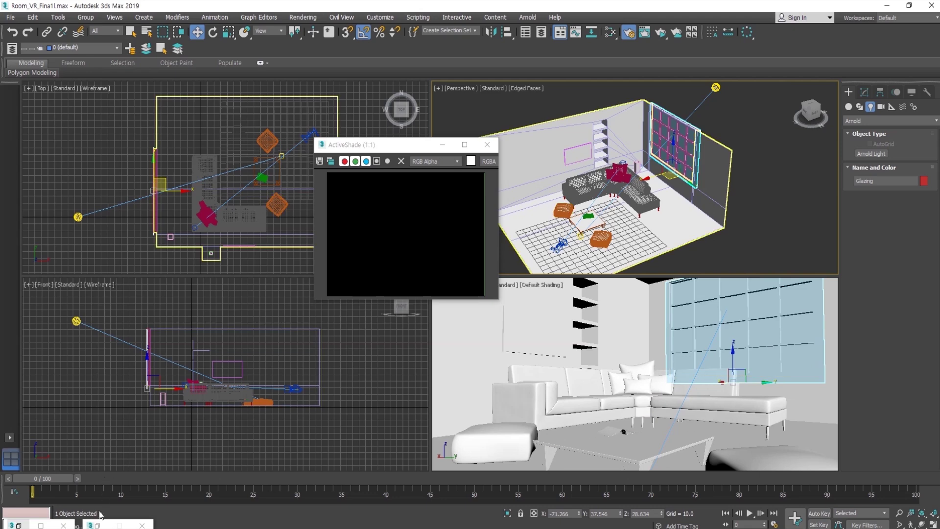
{"action": "left_click", "coordinate": [97, 526]}
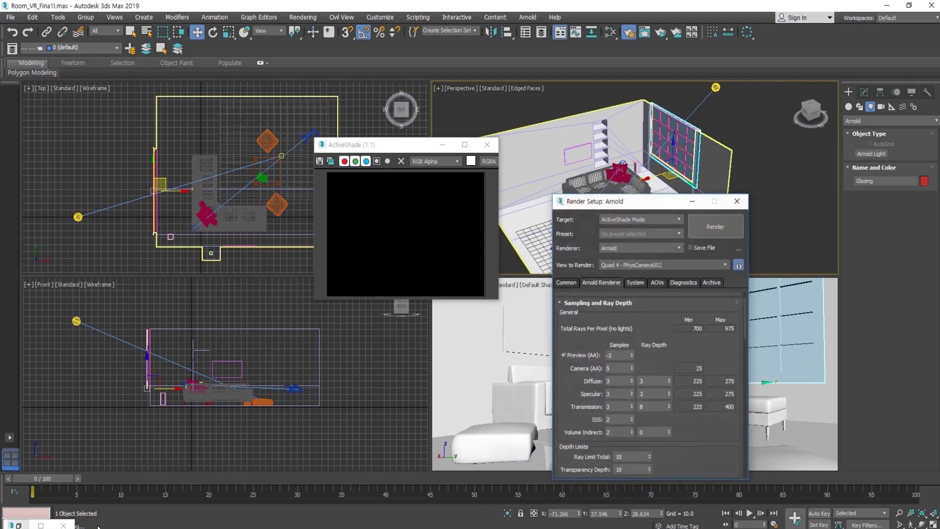
{"action": "left_click", "coordinate": [18, 526]}
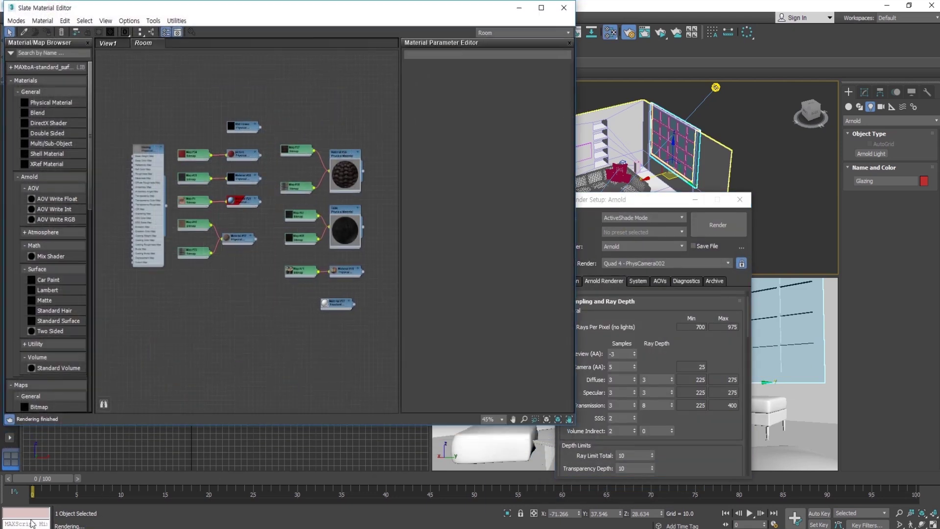
{"action": "left_click", "coordinate": [695, 199]}
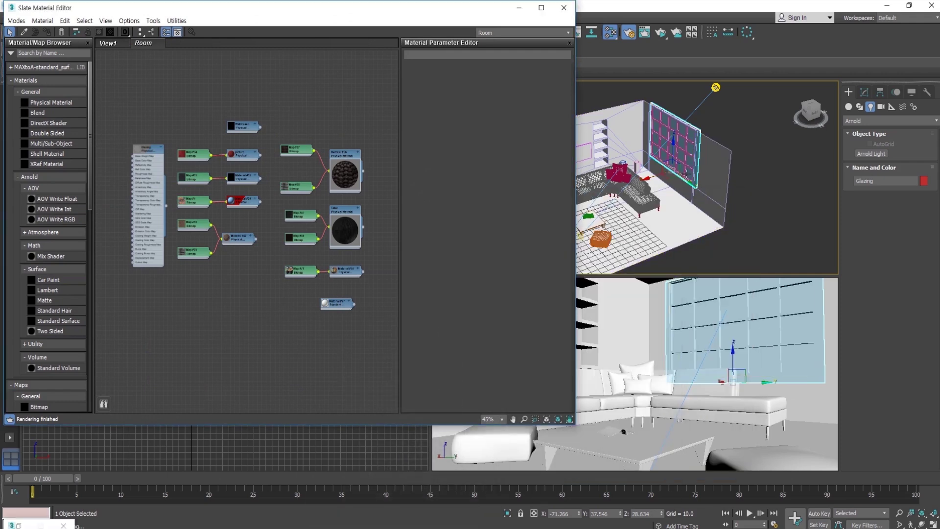
{"action": "left_click", "coordinate": [689, 147]}
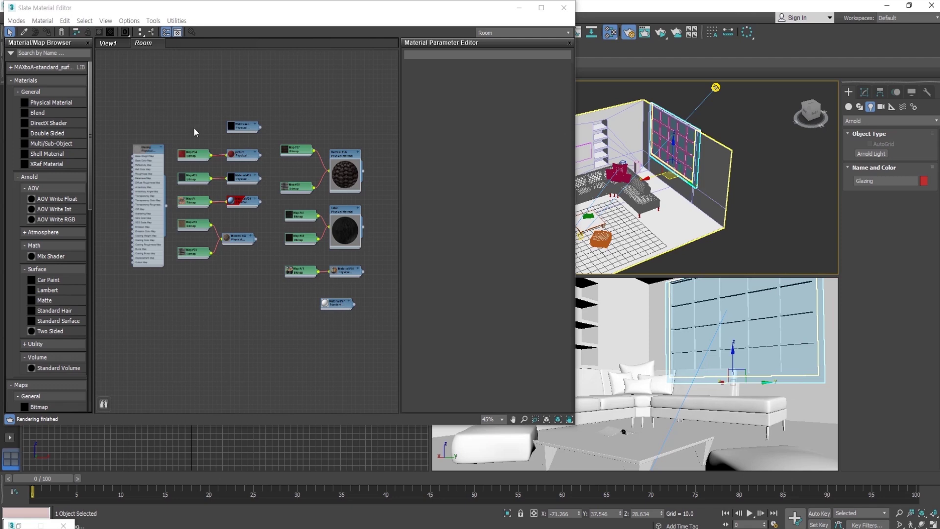
{"action": "right_click", "coordinate": [146, 154]}
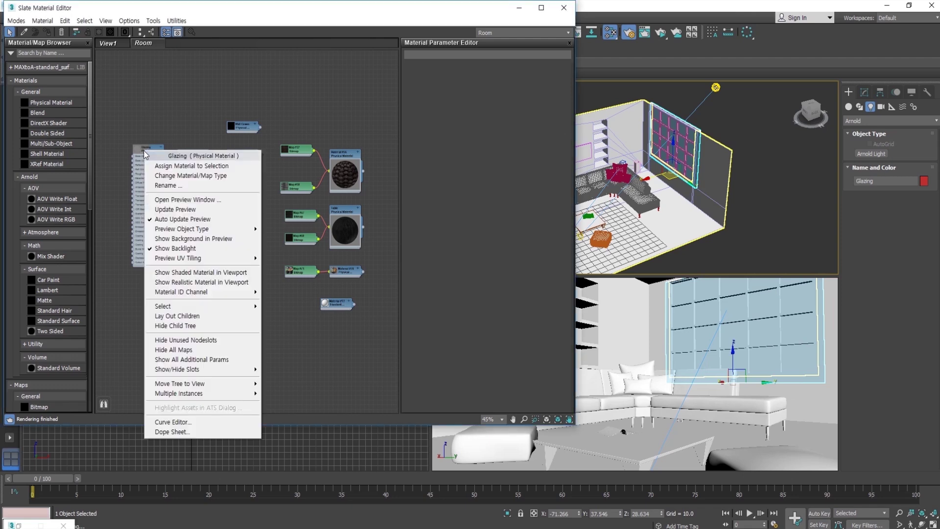
{"action": "left_click", "coordinate": [163, 166]}
{"action": "left_click_drag", "start_coordinate": [289, 14], "coordinate": [322, 315]}
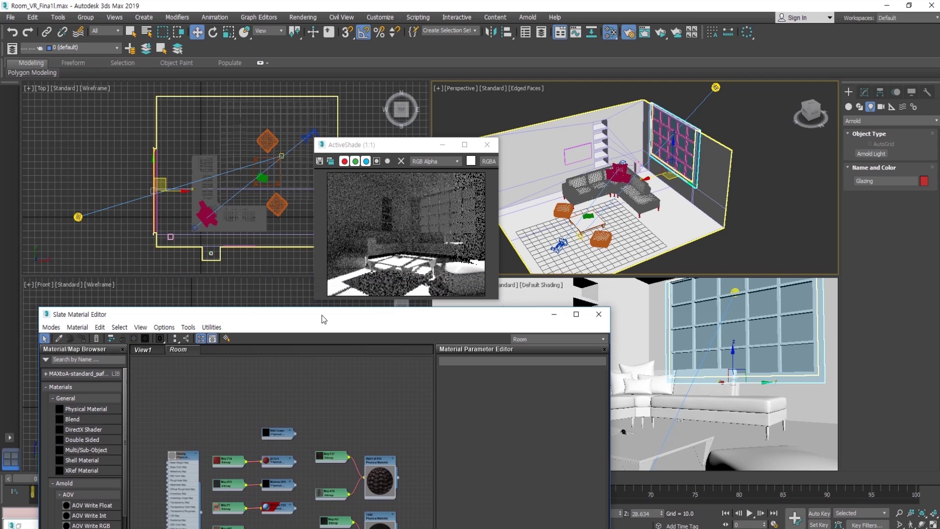
{"action": "left_click_drag", "start_coordinate": [322, 315], "coordinate": [346, 314]}
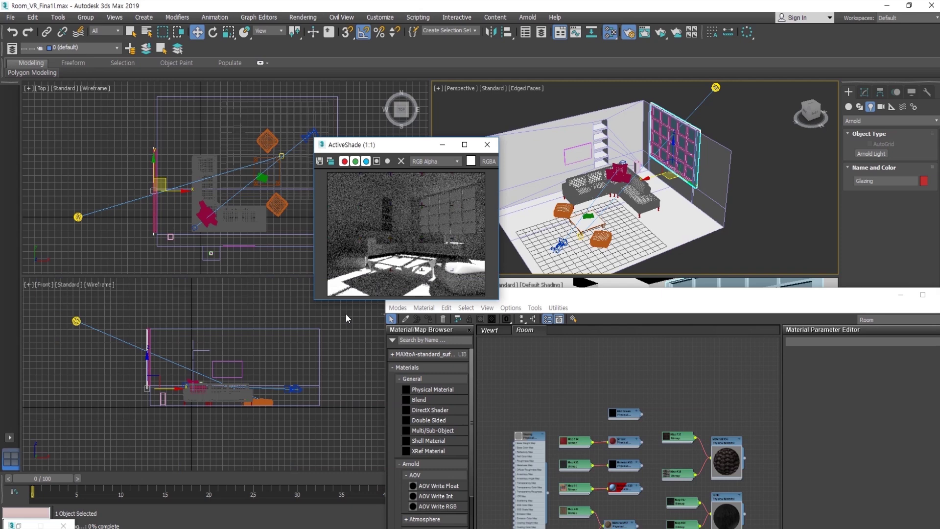
Step: Reposition the Distant light in the front view, sliding it horizontally closer to the window wall
{"action": "left_click", "coordinate": [76, 321]}
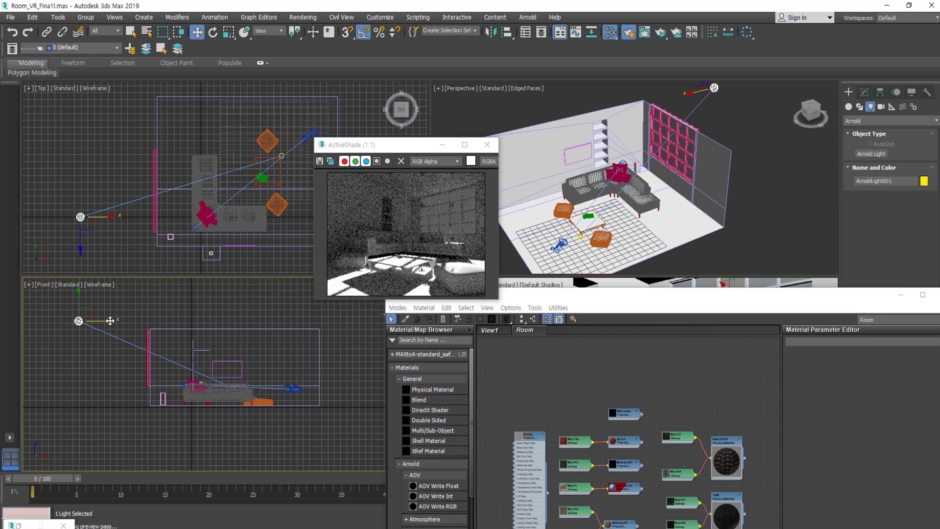
{"action": "mouse_move", "coordinate": [106, 321]}
{"action": "left_mouse_down"}
{"action": "mouse_move", "coordinate": [115, 321]}
{"action": "mouse_move", "coordinate": [93, 318]}
{"action": "left_mouse_up"}
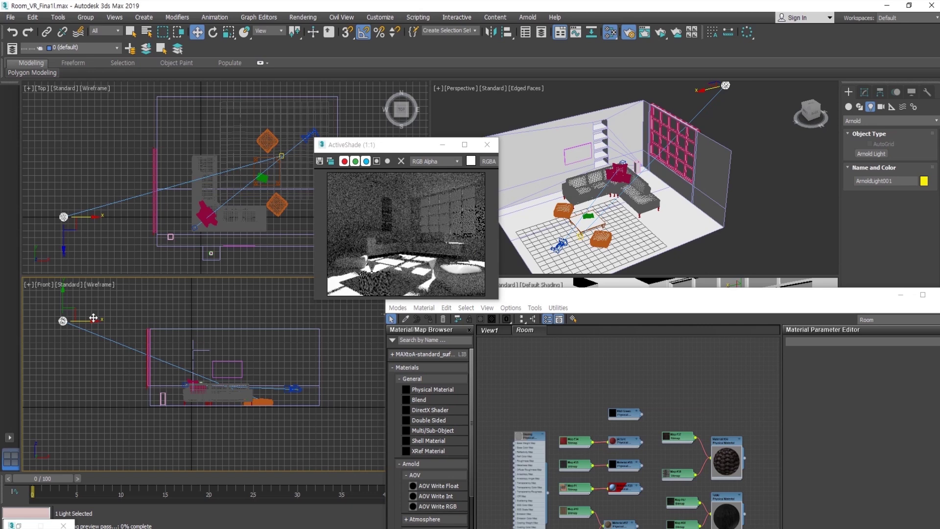
{"action": "left_click_drag", "start_coordinate": [93, 318], "coordinate": [108, 317]}
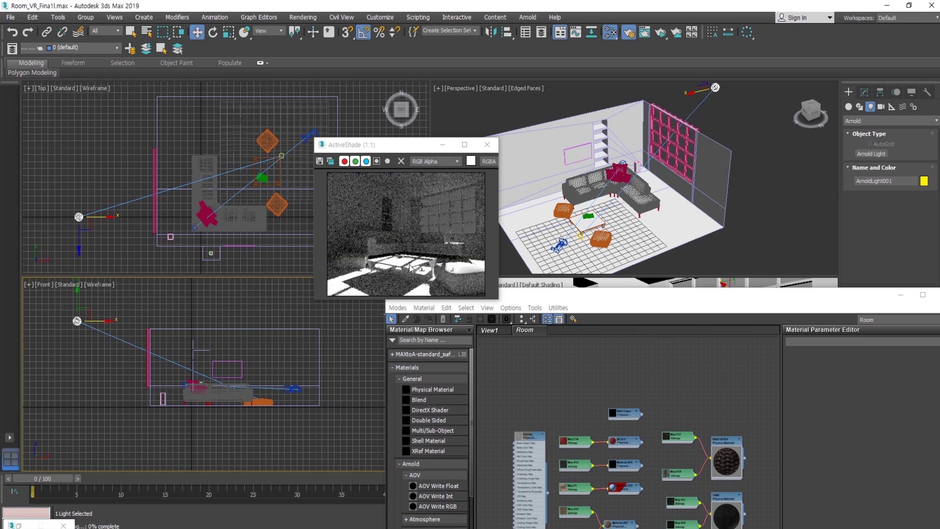
{"action": "left_click_drag", "start_coordinate": [105, 321], "coordinate": [105, 322]}
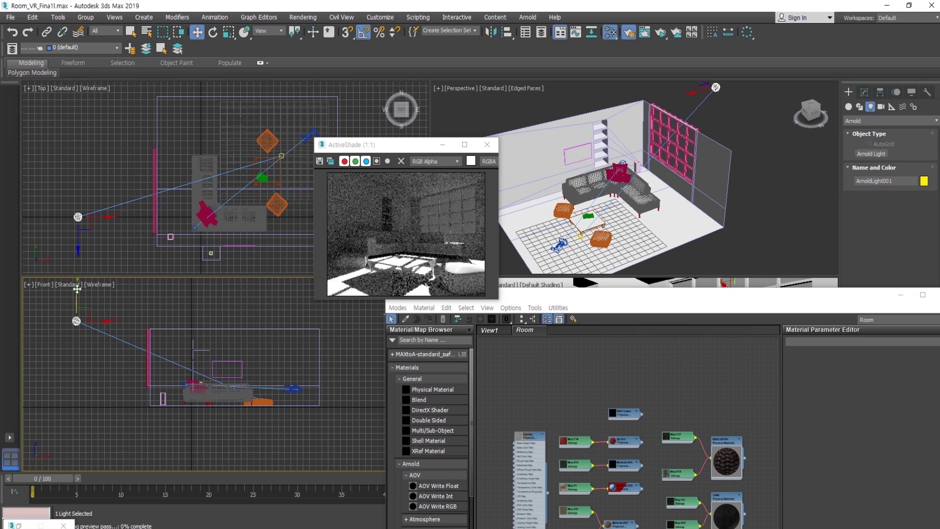
{"action": "left_click_drag", "start_coordinate": [77, 289], "coordinate": [81, 284]}
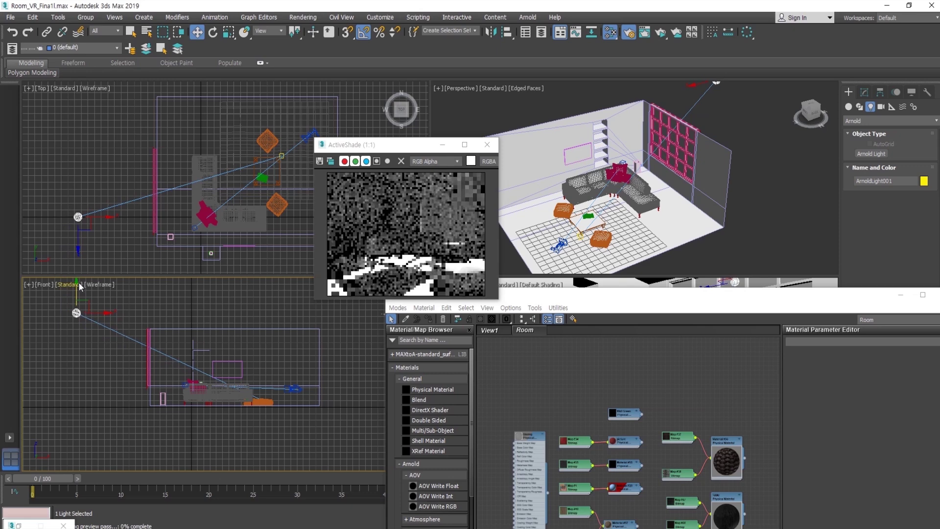
{"action": "left_click_drag", "start_coordinate": [79, 284], "coordinate": [79, 291]}
{"action": "key", "text": "ctrl+z"}
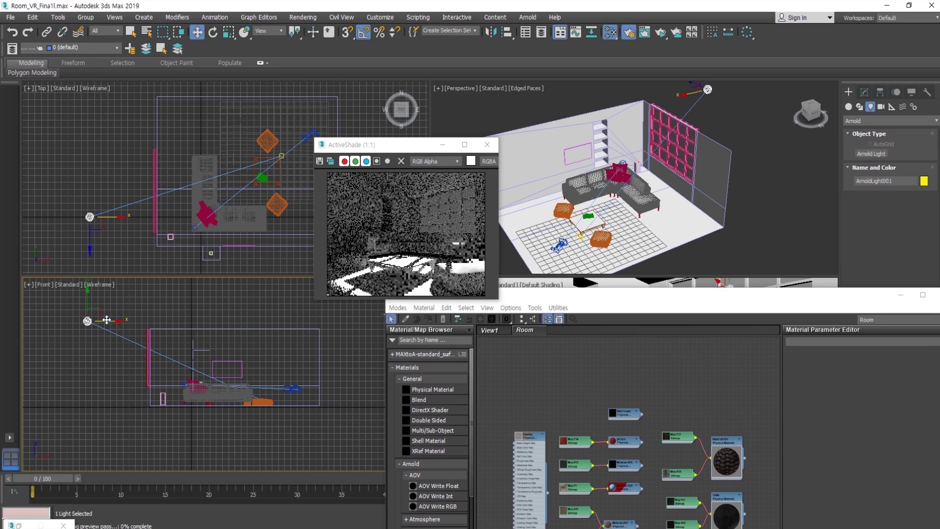
{"action": "left_click_drag", "start_coordinate": [107, 320], "coordinate": [127, 322]}
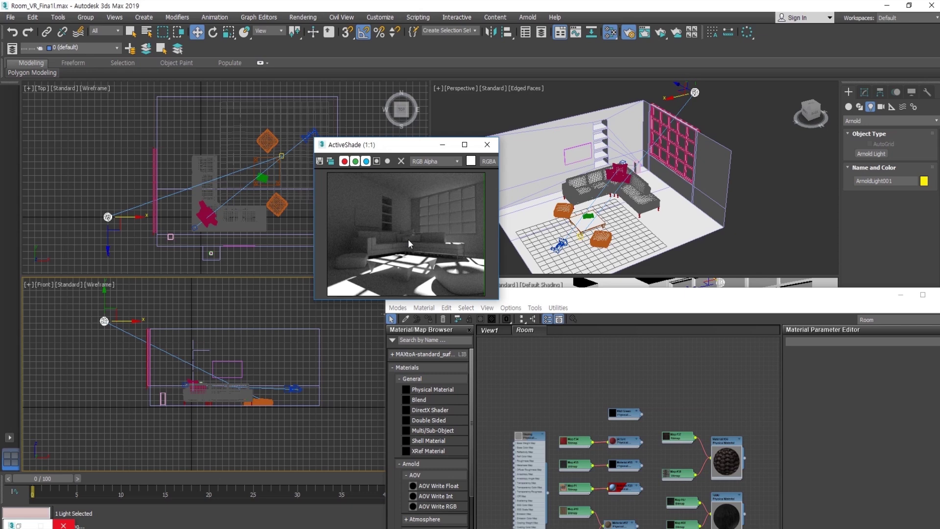
Step: Clone the ActiveShade render, place the copy below the preview and close the ActiveShade window
{"action": "left_click", "coordinate": [331, 162]}
{"action": "left_click_drag", "start_coordinate": [438, 202], "coordinate": [350, 345]}
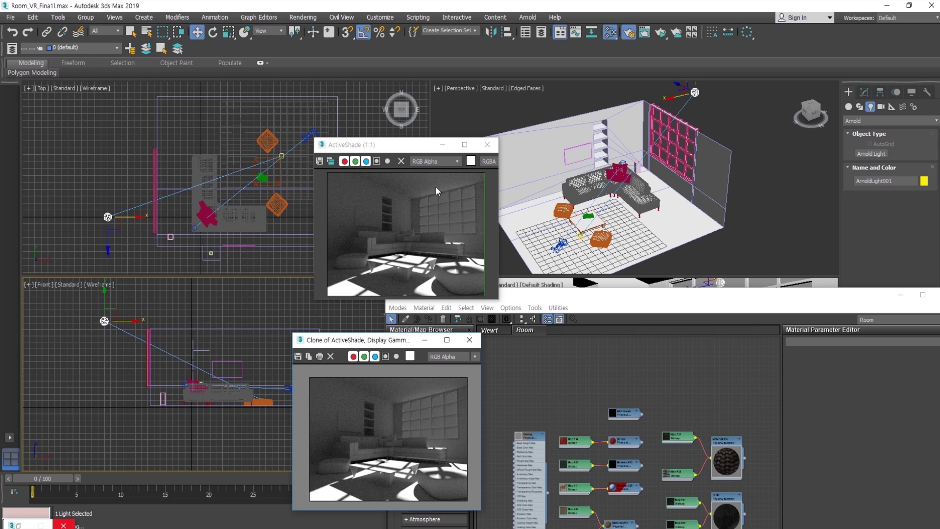
{"action": "left_click", "coordinate": [485, 146]}
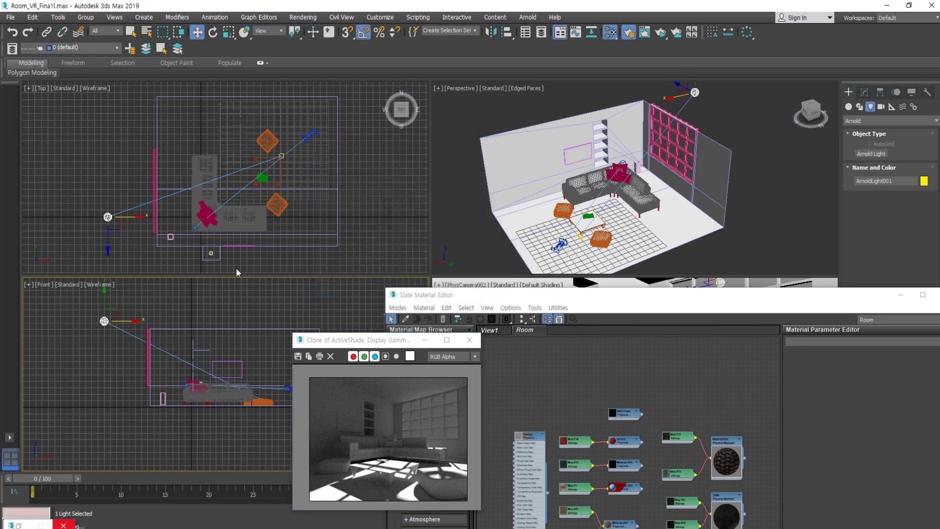
Step: Create a second Arnold light outside the window wall in the front view and set its shape type to Skydome
{"action": "left_click", "coordinate": [163, 309]}
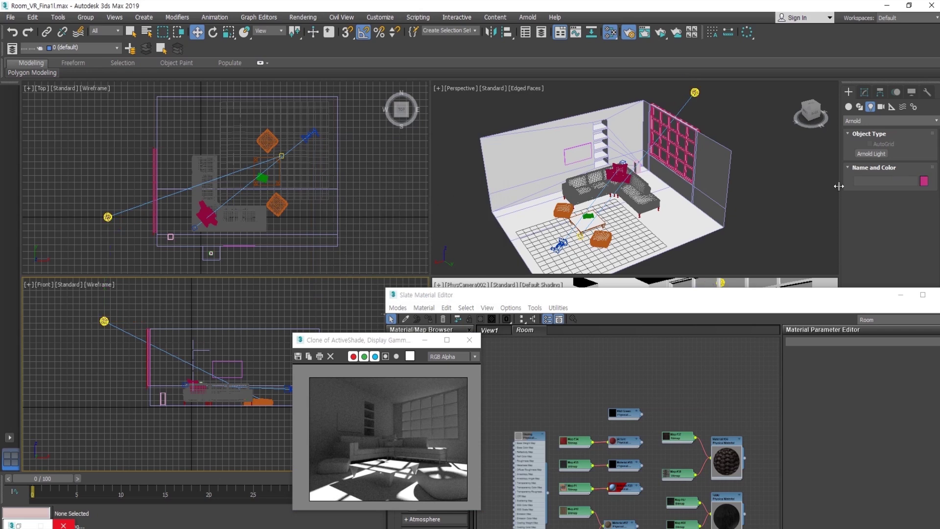
{"action": "left_click", "coordinate": [869, 154]}
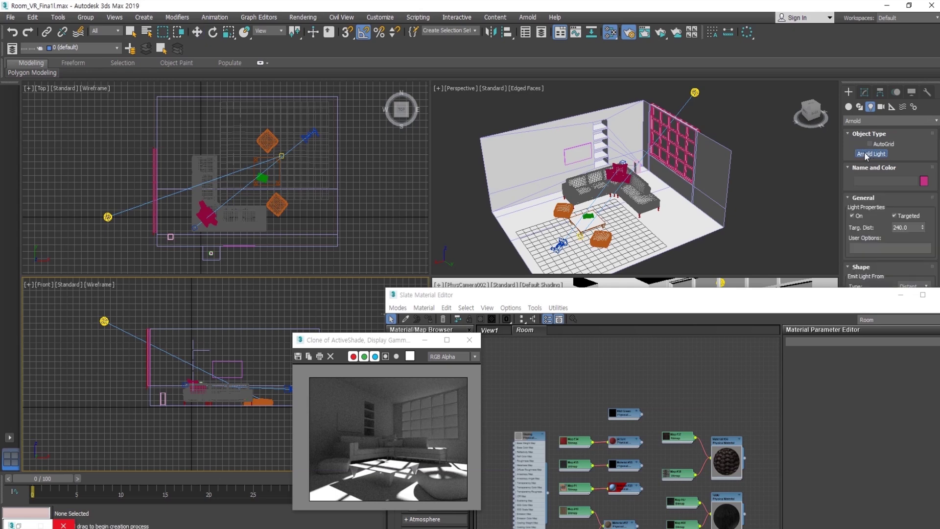
{"action": "left_click", "coordinate": [96, 361]}
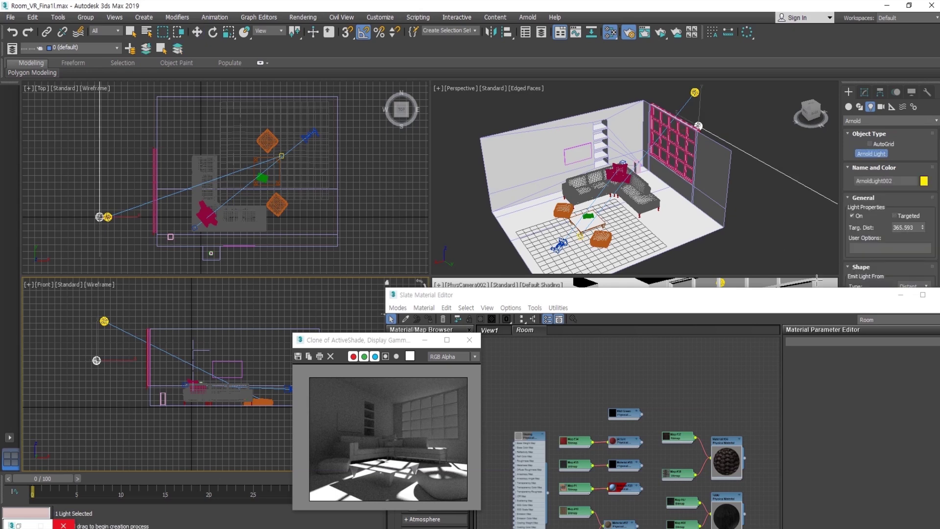
{"action": "left_click_drag", "start_coordinate": [819, 296], "coordinate": [684, 438]}
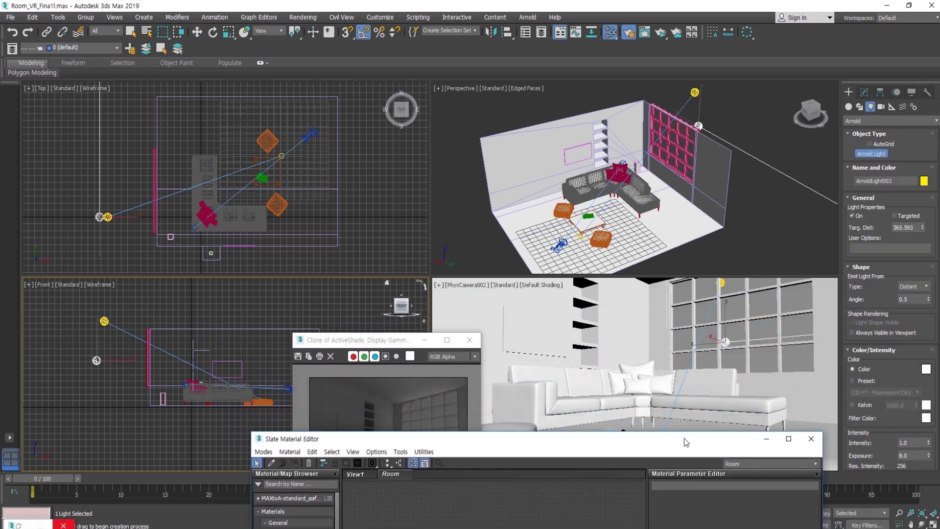
{"action": "left_click", "coordinate": [919, 288]}
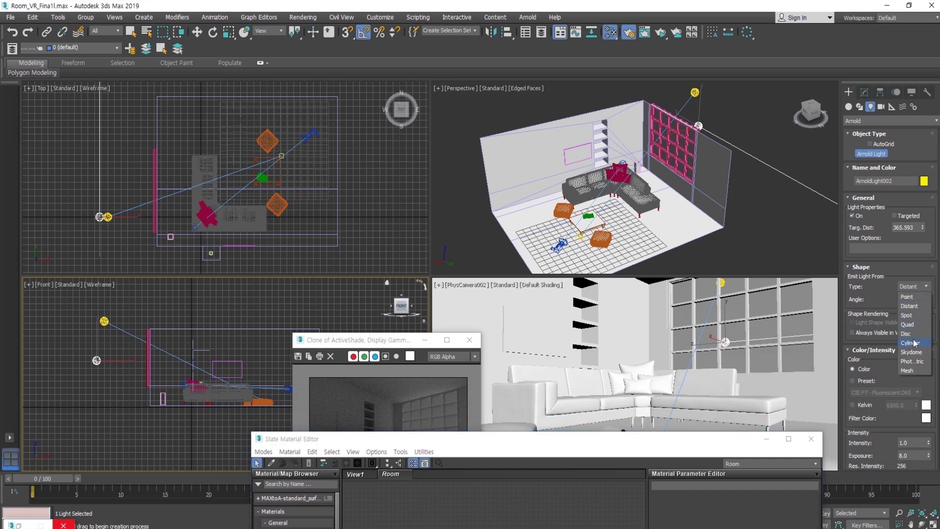
{"action": "left_click", "coordinate": [912, 352]}
Step: Set the Skydome light's resolution to 5000 and its format to LatLong
{"action": "left_click", "coordinate": [900, 299]}
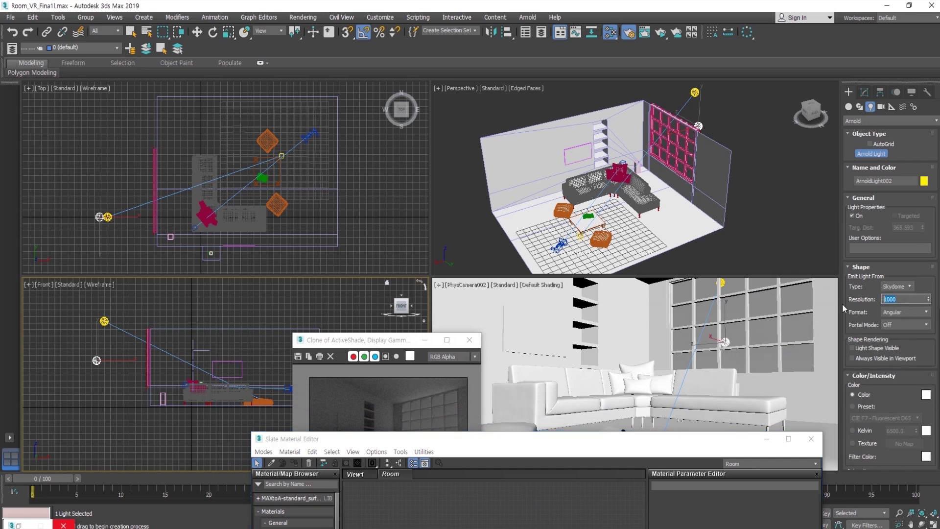
{"action": "double_click", "coordinate": [887, 299]}
{"action": "type", "text": "5000"}
{"action": "left_click", "coordinate": [901, 311]}
Step: Set the Skydome light's intensity to 2.5 and its exposure to 7
{"action": "scroll", "coordinate": [915, 417], "scroll_direction": "down", "scroll_amount": 2}
{"action": "scroll", "coordinate": [916, 418], "scroll_direction": "down", "scroll_amount": 1}
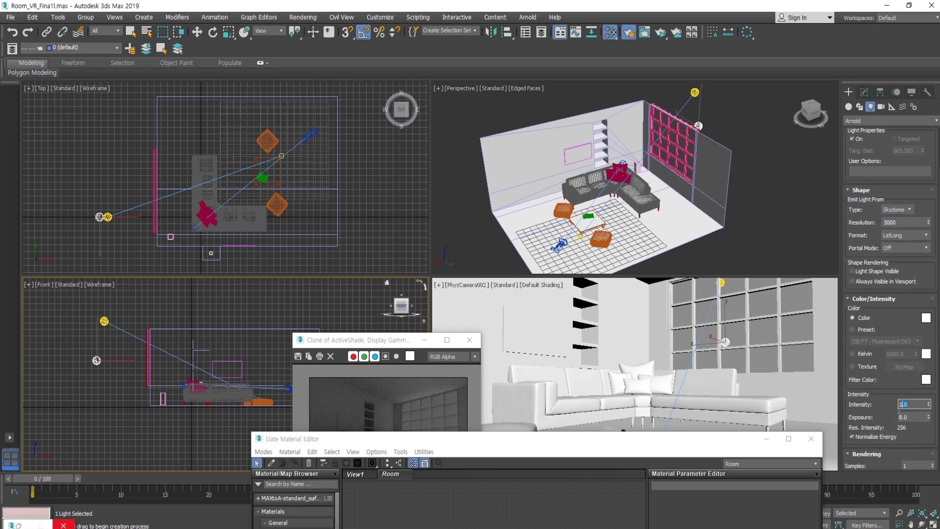
{"action": "type", "text": "2.5"}
{"action": "key", "text": "Tab"}
{"action": "type", "text": "7"}
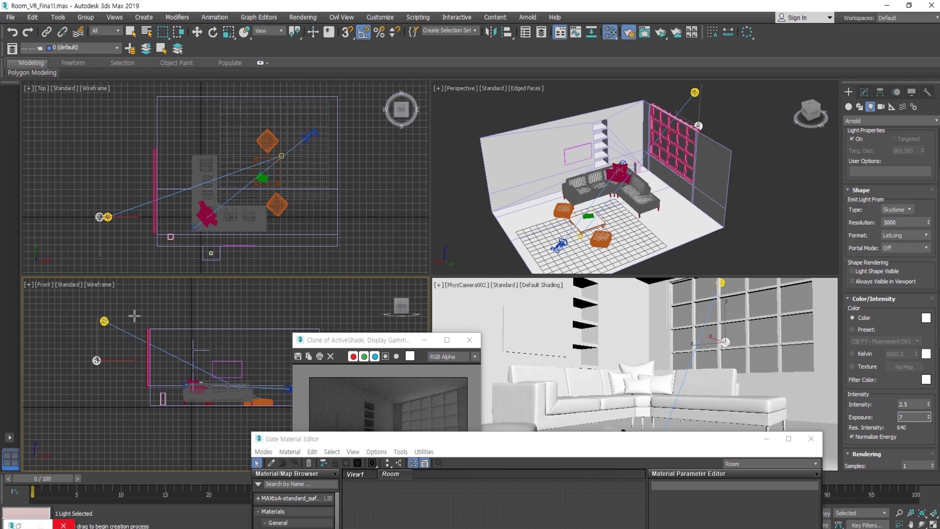
{"action": "key", "text": "Return"}
Step: Select the Distant light above the window wall and set its exposure to 7 and its intensity to 4.5
{"action": "left_click", "coordinate": [136, 31]}
{"action": "left_click", "coordinate": [104, 321]}
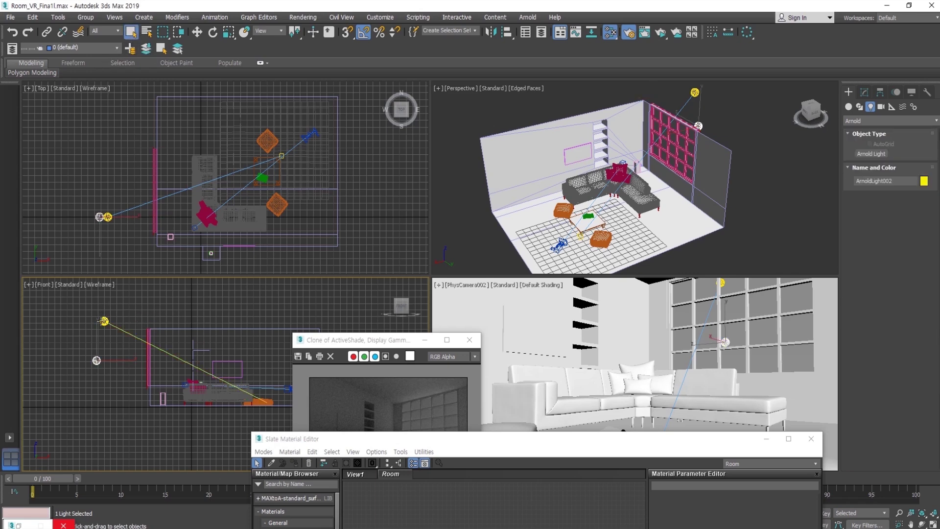
{"action": "left_click", "coordinate": [864, 92]}
{"action": "scroll", "coordinate": [924, 387], "scroll_direction": "down", "scroll_amount": 3}
{"action": "scroll", "coordinate": [925, 387], "scroll_direction": "down", "scroll_amount": 2}
{"action": "double_click", "coordinate": [912, 410]}
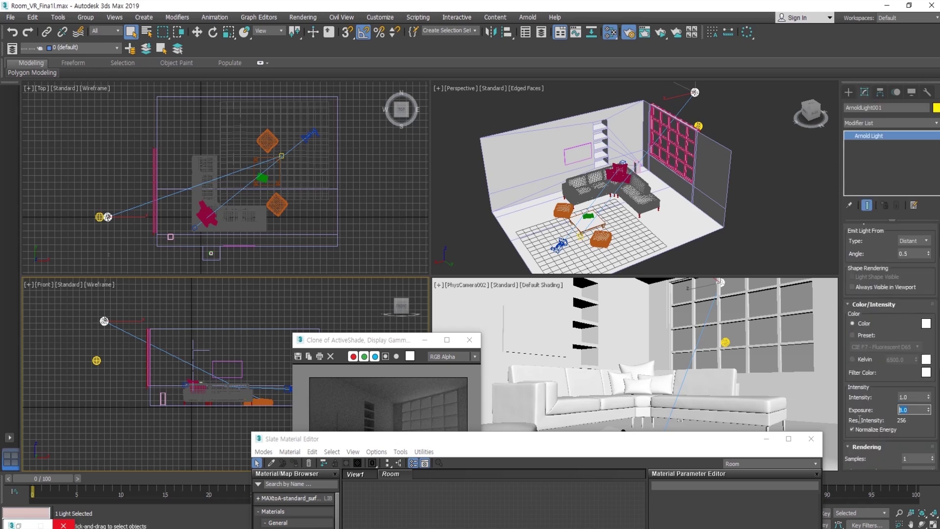
{"action": "type", "text": "7"}
{"action": "key", "text": "shift+Tab"}
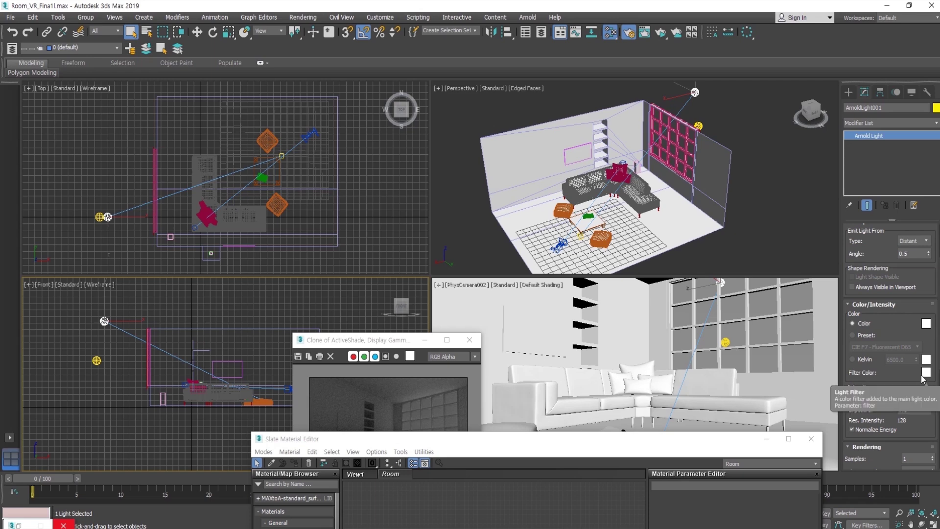
{"action": "type", "text": "4.5"}
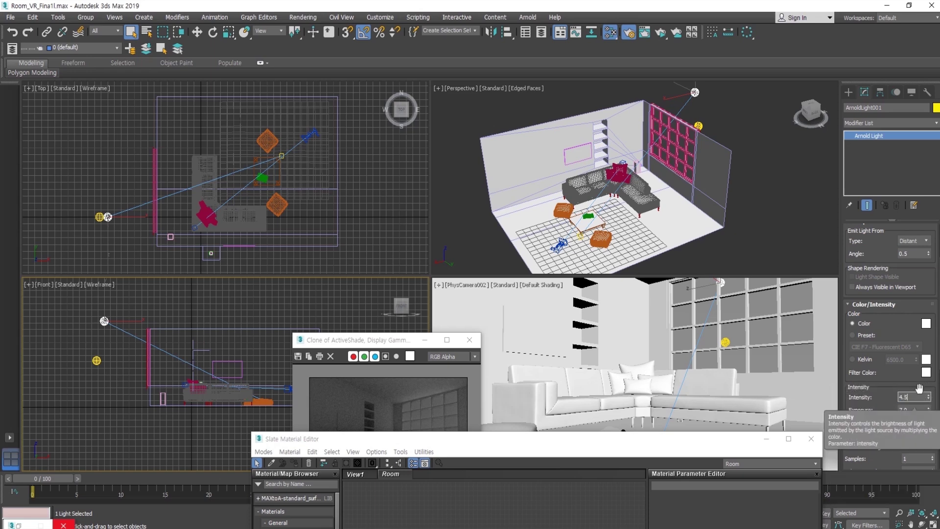
{"action": "key", "text": "Tab"}
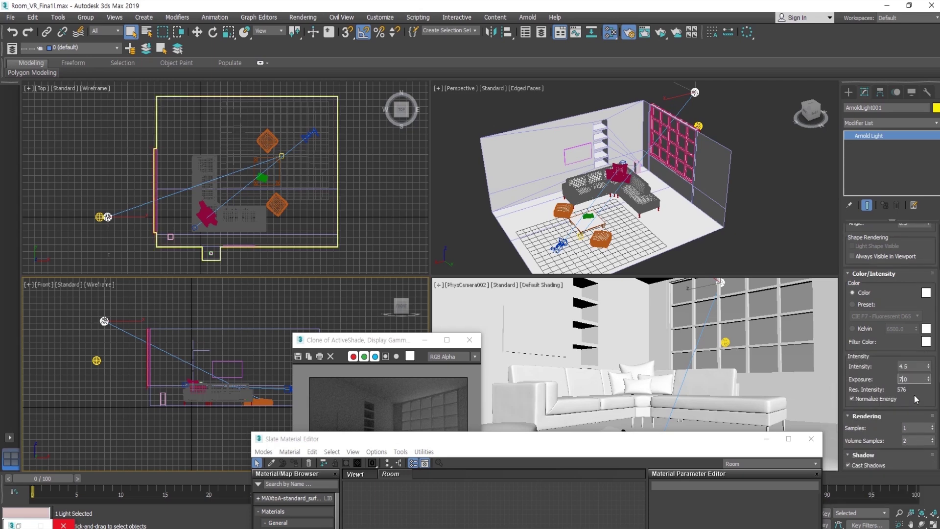
Step: Set the Distant light's rendering samples to 5 and its volume samples to 3
{"action": "left_click", "coordinate": [909, 427]}
{"action": "type", "text": "5"}
{"action": "key", "text": "Tab"}
{"action": "type", "text": "3"}
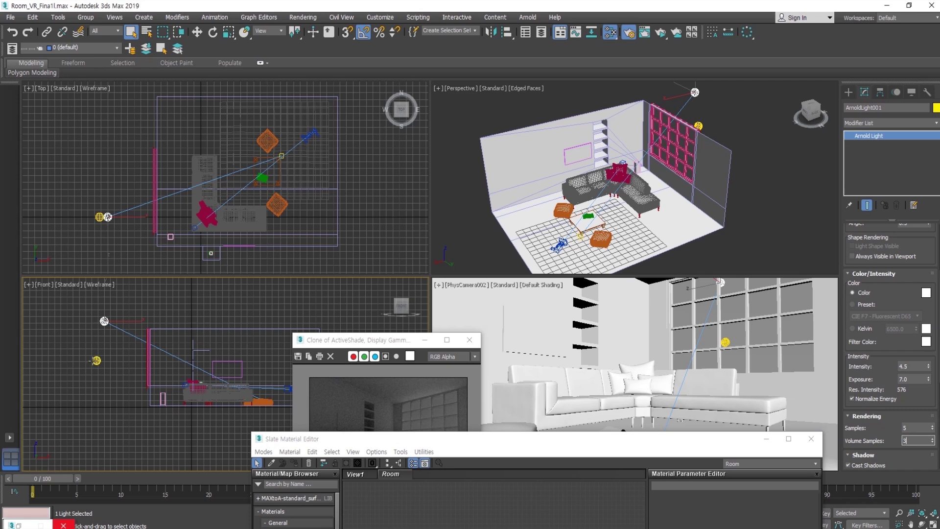
Step: Select the Skydome light, try an intensity of 5 and undo the change
{"action": "left_click", "coordinate": [96, 361]}
{"action": "double_click", "coordinate": [910, 404]}
{"action": "type", "text": "5"}
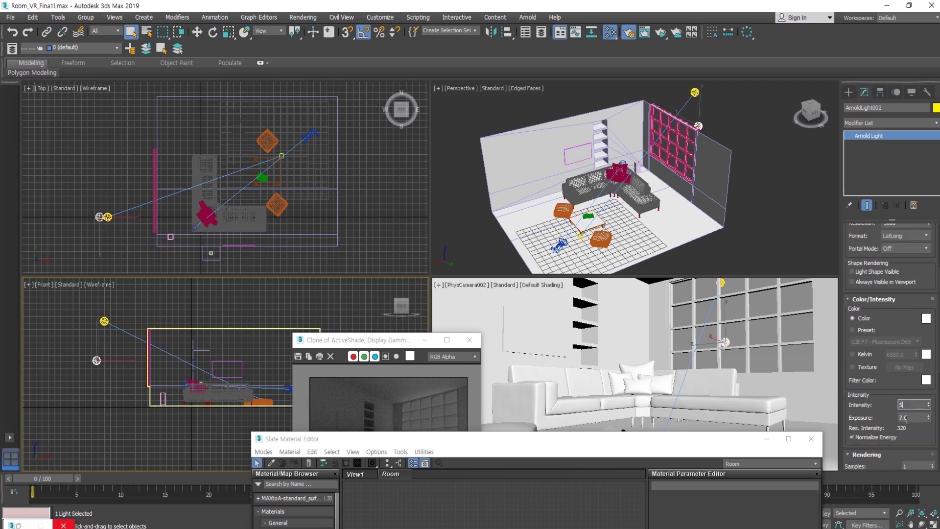
{"action": "key", "text": "Return"}
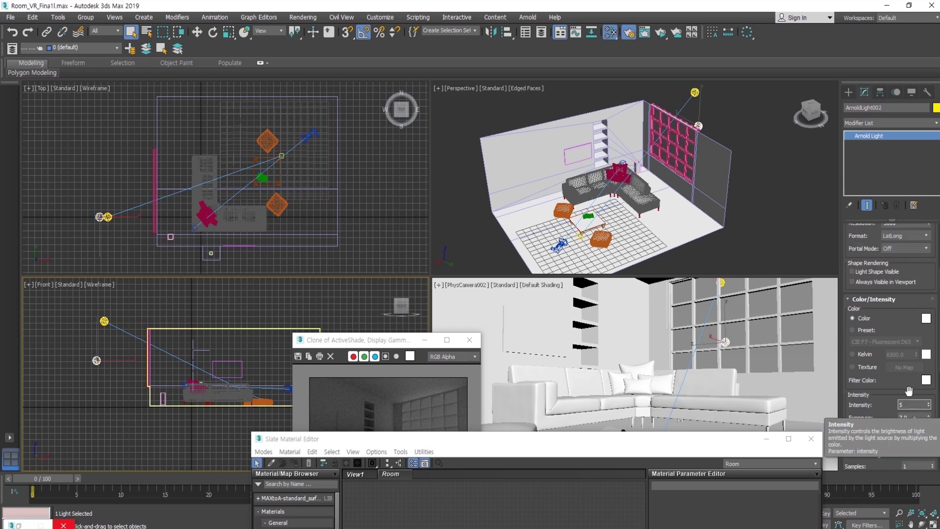
{"action": "key", "text": "ctrl+z"}
Step: Set the Skydome light's rendering samples to 5 and its volume samples to 3
{"action": "scroll", "coordinate": [911, 394], "scroll_direction": "down", "scroll_amount": 3}
{"action": "left_click_drag", "start_coordinate": [912, 420], "coordinate": [894, 427]}
{"action": "type", "text": "5"}
{"action": "key", "text": "Tab"}
{"action": "type", "text": "3"}
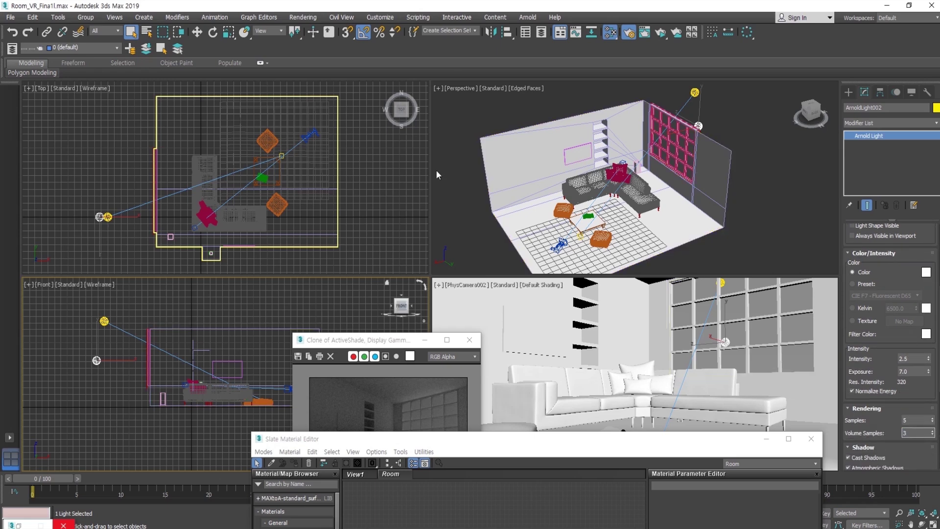
Step: Render the room in ActiveShade with both lights and clone the resulting image
{"action": "left_click", "coordinate": [661, 32]}
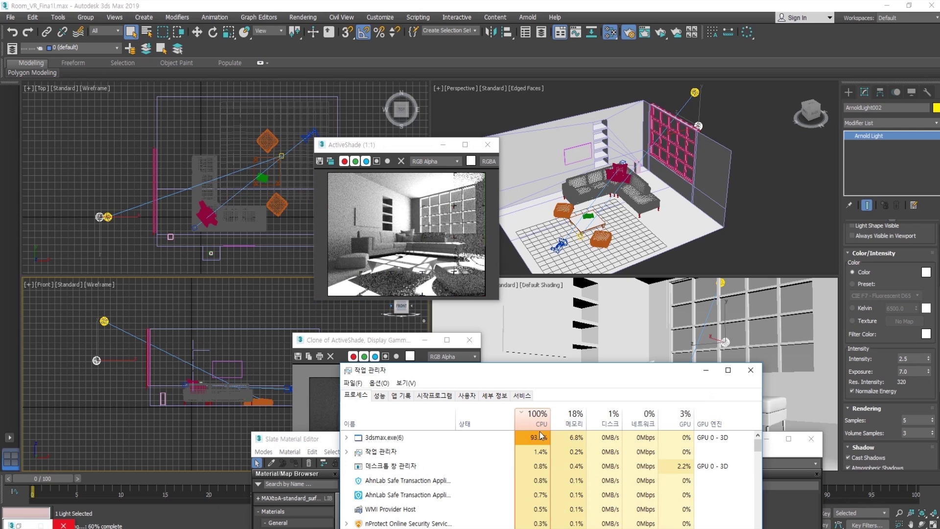
{"action": "key", "text": "alt+Tab"}
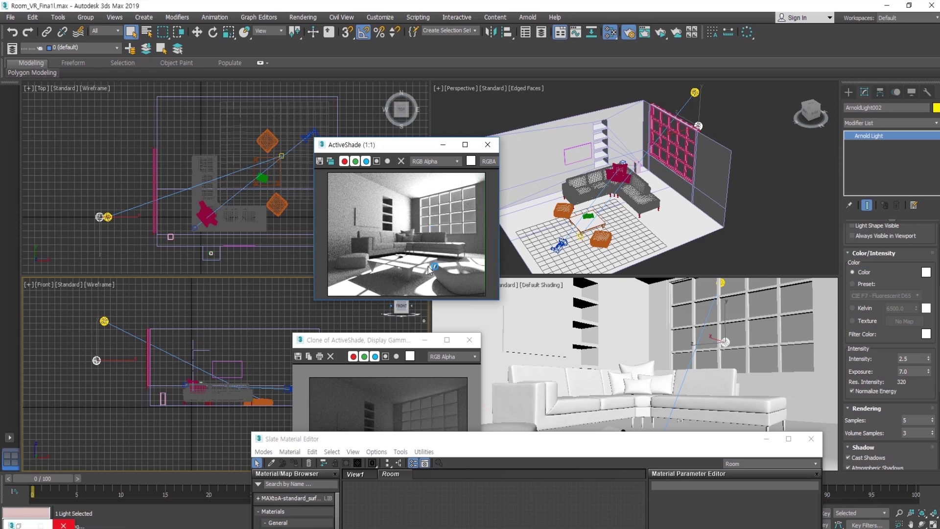
{"action": "left_click", "coordinate": [335, 163]}
Step: Place the earlier and the new cloned renders side by side below the ActiveShade window to compare them
{"action": "mouse_move", "coordinate": [339, 340]}
{"action": "left_mouse_down"}
{"action": "mouse_move", "coordinate": [177, 295]}
{"action": "mouse_move", "coordinate": [67, 287]}
{"action": "left_mouse_up"}
{"action": "mouse_move", "coordinate": [466, 205]}
{"action": "left_mouse_down"}
{"action": "mouse_move", "coordinate": [367, 239]}
{"action": "mouse_move", "coordinate": [316, 279]}
{"action": "mouse_move", "coordinate": [315, 291]}
{"action": "left_mouse_up"}
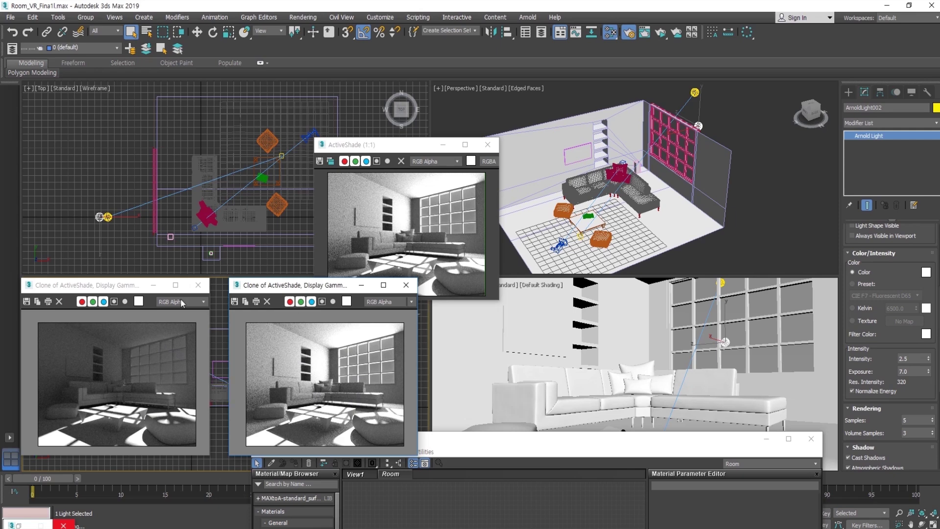
{"action": "left_click_drag", "start_coordinate": [124, 290], "coordinate": [140, 288]}
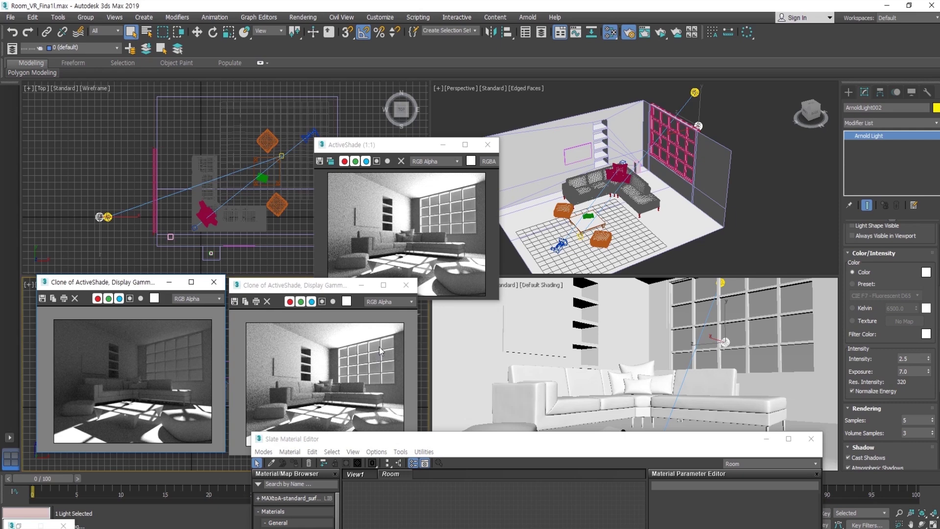
Step: Minimize both cloned renders and close the ActiveShade window
{"action": "left_click", "coordinate": [361, 289]}
{"action": "left_click", "coordinate": [169, 282]}
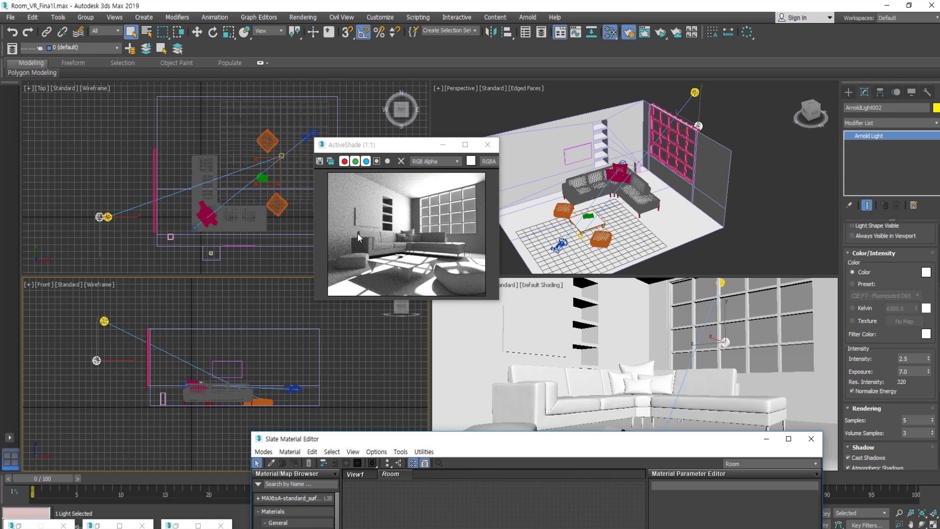
{"action": "left_click", "coordinate": [489, 146]}
{"action": "left_click", "coordinate": [488, 146]}
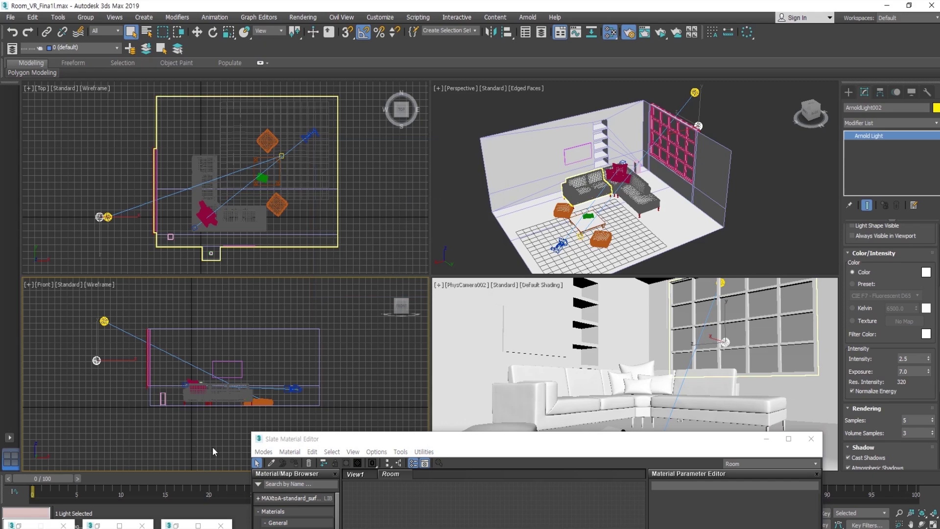
Step: Switch to the browser and read the Arnold Light Portal page's explanation of how portals work with skydome lights in interior scenes
{"action": "left_click", "coordinate": [201, 528]}
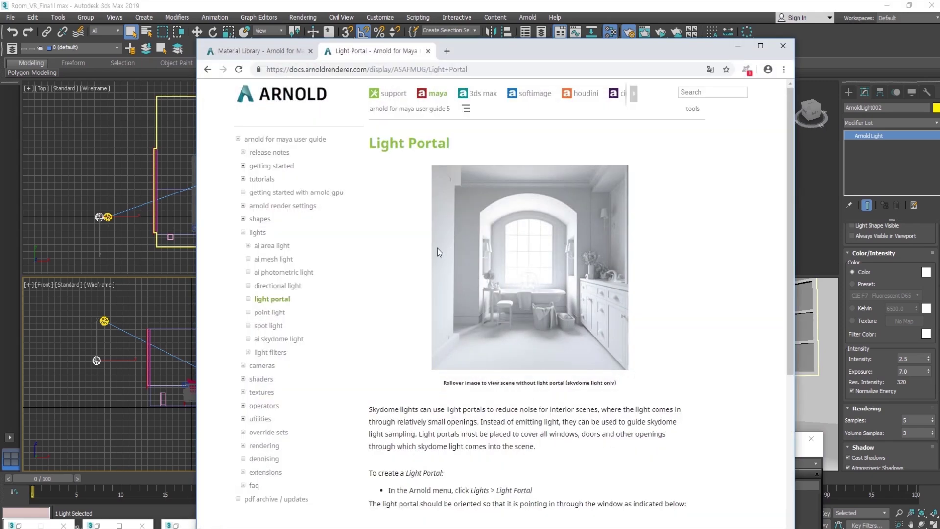
{"action": "left_click_drag", "start_coordinate": [399, 143], "coordinate": [466, 147]}
{"action": "scroll", "coordinate": [450, 181], "scroll_direction": "down", "scroll_amount": 1}
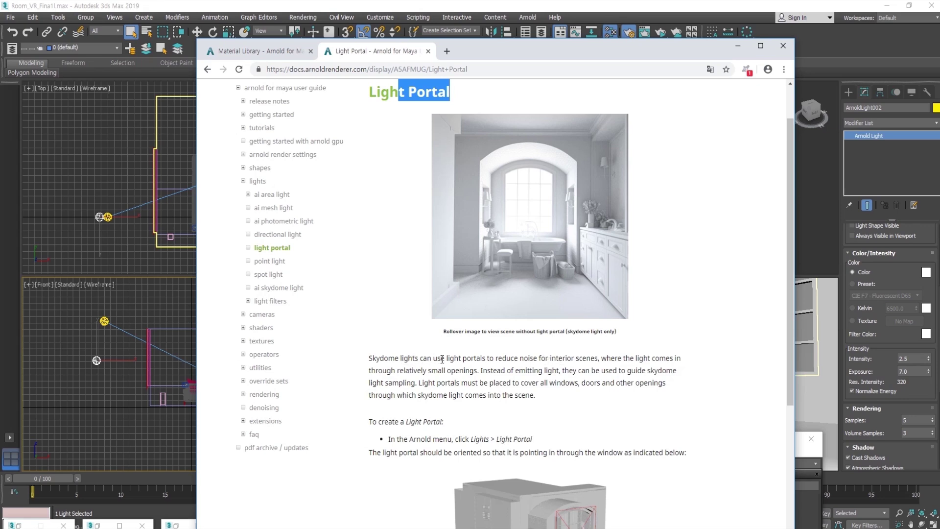
{"action": "left_click_drag", "start_coordinate": [497, 358], "coordinate": [599, 362]}
{"action": "left_click", "coordinate": [541, 368]}
{"action": "left_click_drag", "start_coordinate": [373, 358], "coordinate": [534, 363]}
{"action": "left_click", "coordinate": [509, 367]}
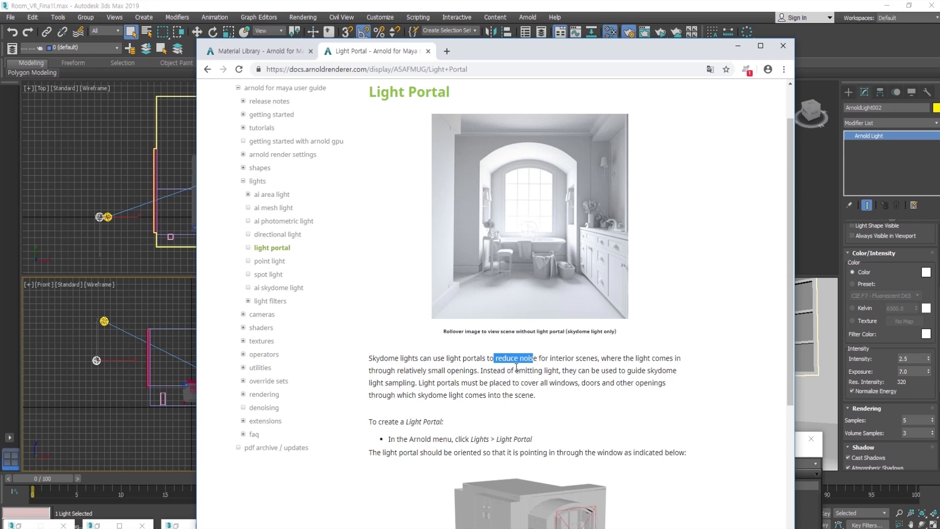
{"action": "scroll", "coordinate": [515, 362], "scroll_direction": "down", "scroll_amount": 1}
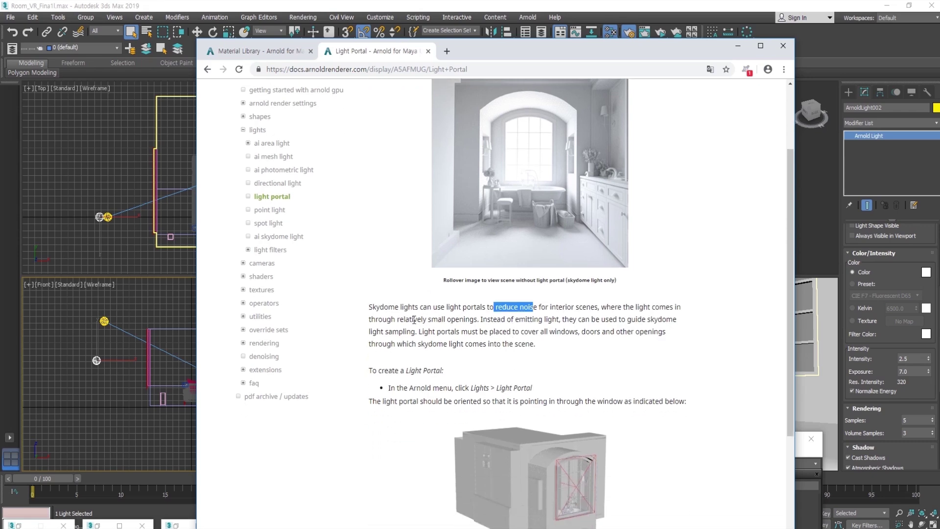
{"action": "left_click_drag", "start_coordinate": [412, 319], "coordinate": [478, 319]}
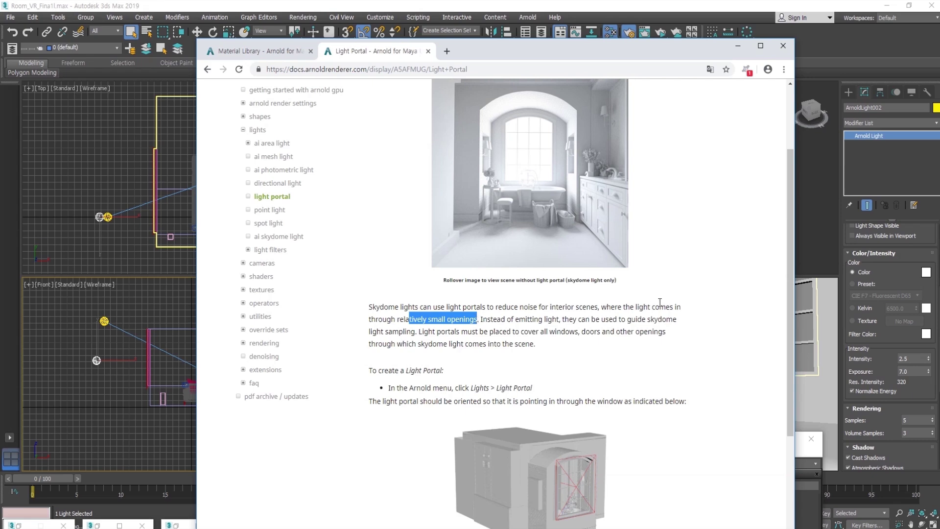
{"action": "left_click_drag", "start_coordinate": [660, 307], "coordinate": [558, 307]}
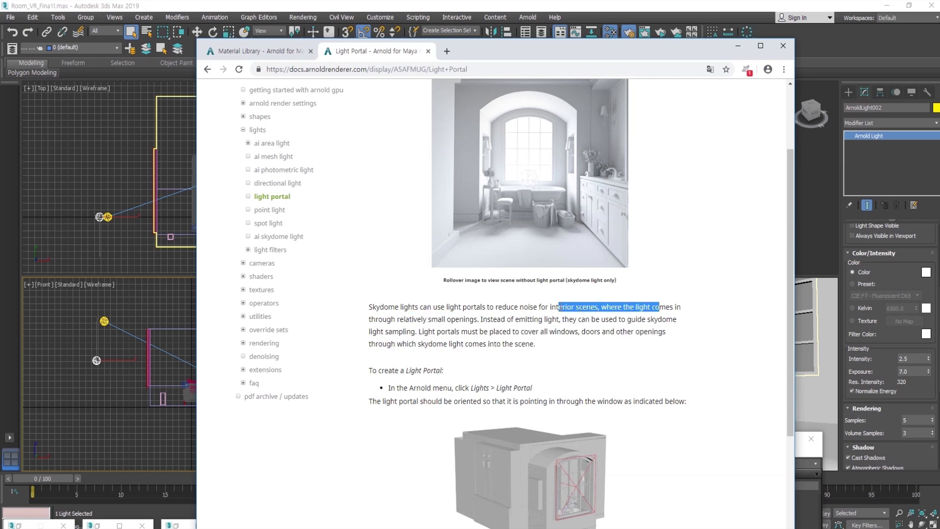
{"action": "left_click_drag", "start_coordinate": [488, 321], "coordinate": [561, 323]}
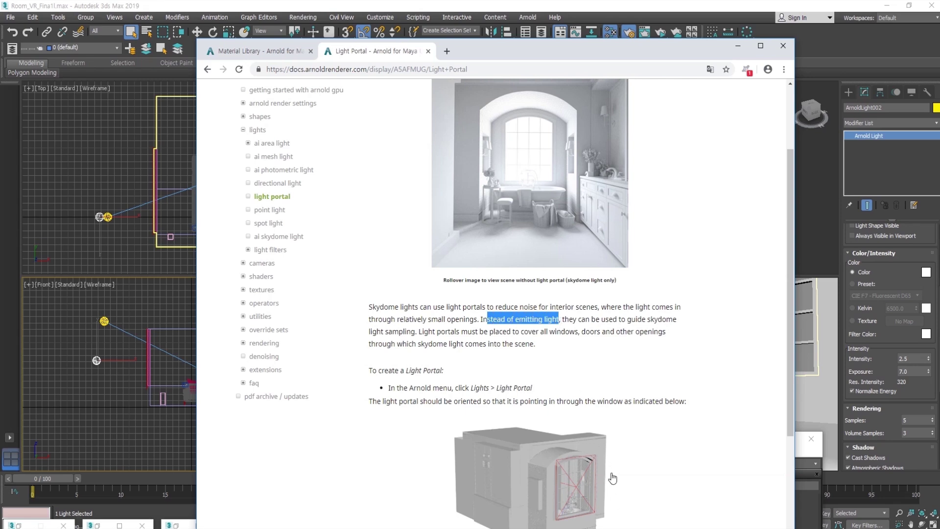
{"action": "left_click", "coordinate": [493, 321]}
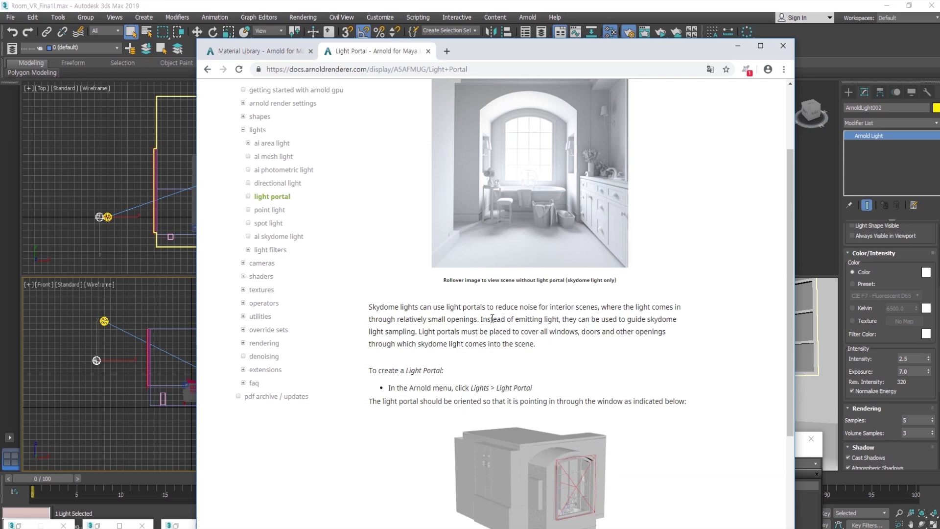
{"action": "left_click_drag", "start_coordinate": [422, 321], "coordinate": [480, 322]}
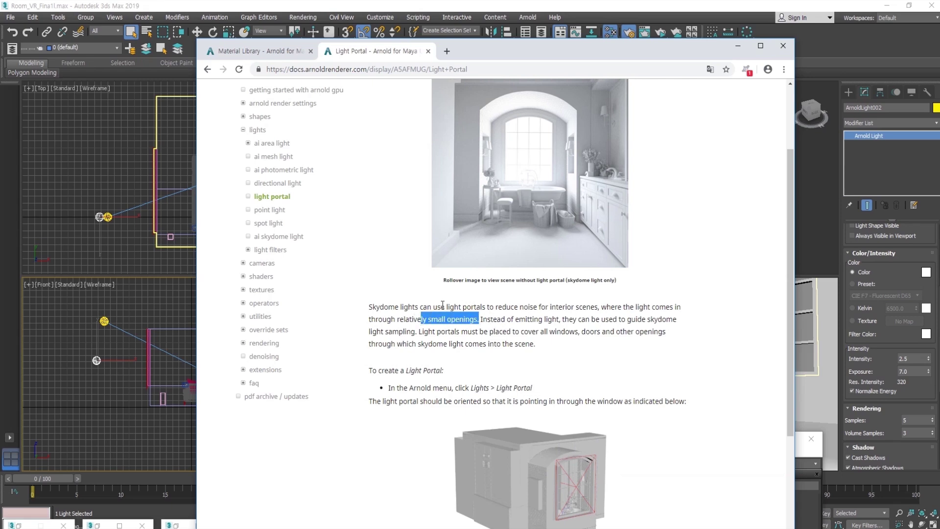
{"action": "left_click_drag", "start_coordinate": [495, 307], "coordinate": [540, 307]}
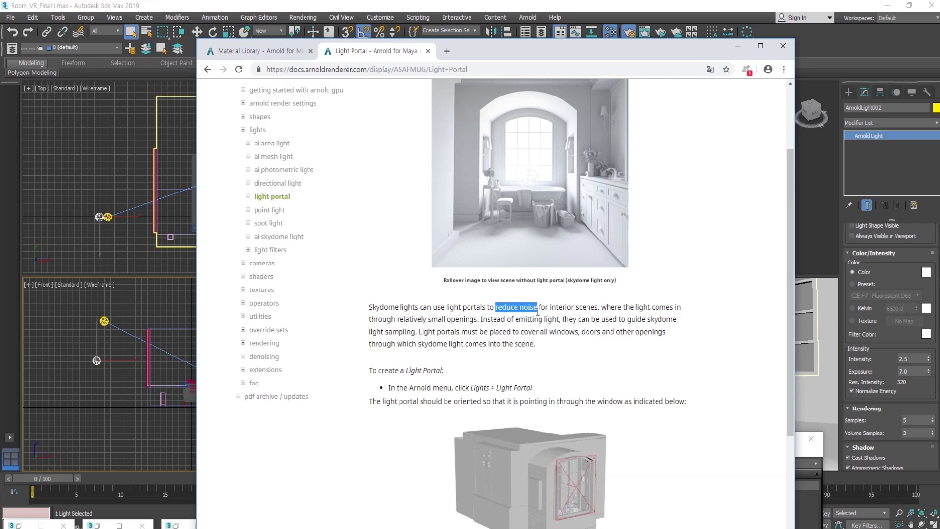
{"action": "left_click", "coordinate": [525, 317]}
{"action": "left_click_drag", "start_coordinate": [483, 319], "coordinate": [561, 324]}
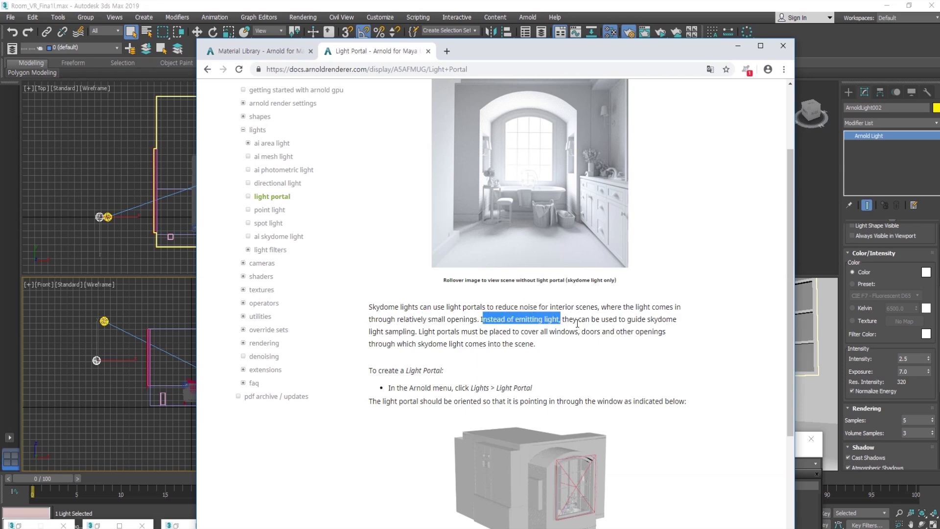
{"action": "left_click", "coordinate": [578, 322]}
{"action": "left_click_drag", "start_coordinate": [627, 319], "coordinate": [676, 319]}
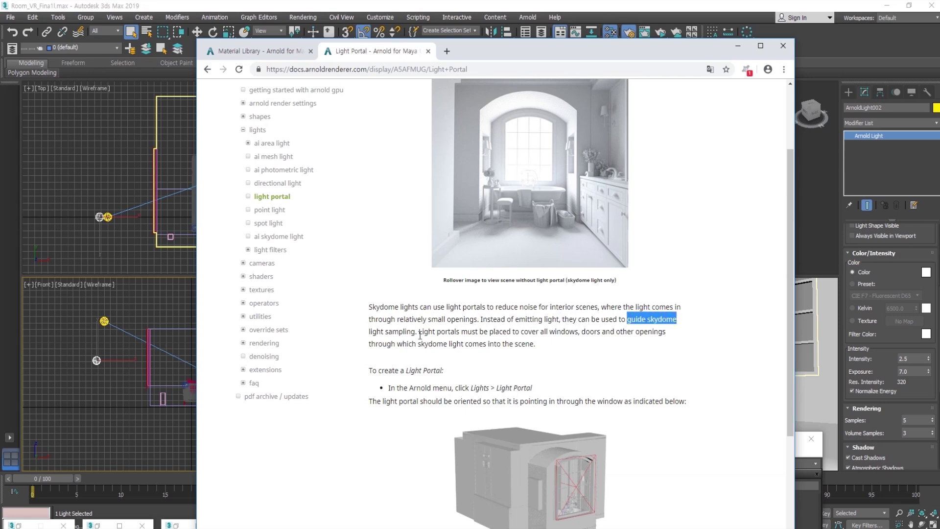
{"action": "left_click_drag", "start_coordinate": [385, 332], "coordinate": [416, 332]}
{"action": "left_click_drag", "start_coordinate": [638, 318], "coordinate": [619, 319]}
{"action": "left_click_drag", "start_coordinate": [617, 320], "coordinate": [569, 318]}
Step: Examine the page's portal placement instructions and illustration, and return to 3ds Max
{"action": "scroll", "coordinate": [485, 342], "scroll_direction": "down", "scroll_amount": 1}
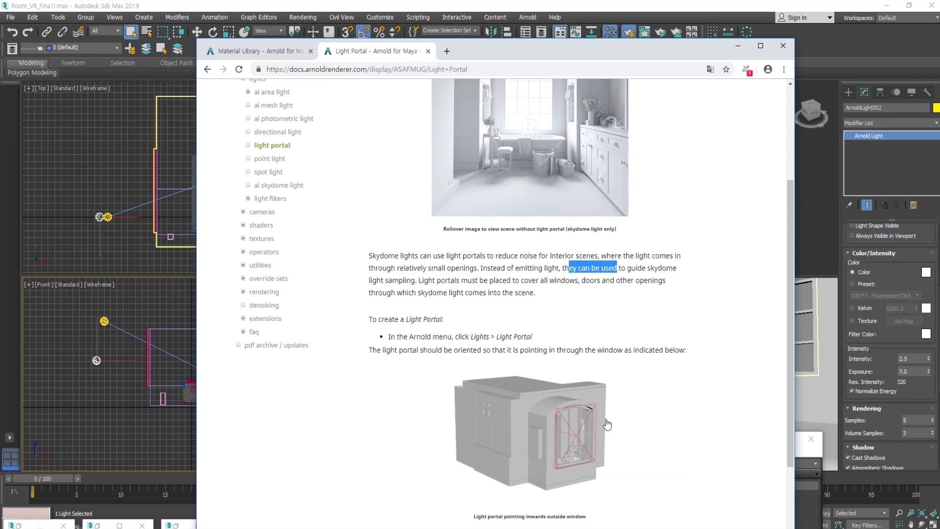
{"action": "scroll", "coordinate": [586, 411], "scroll_direction": "down", "scroll_amount": 2}
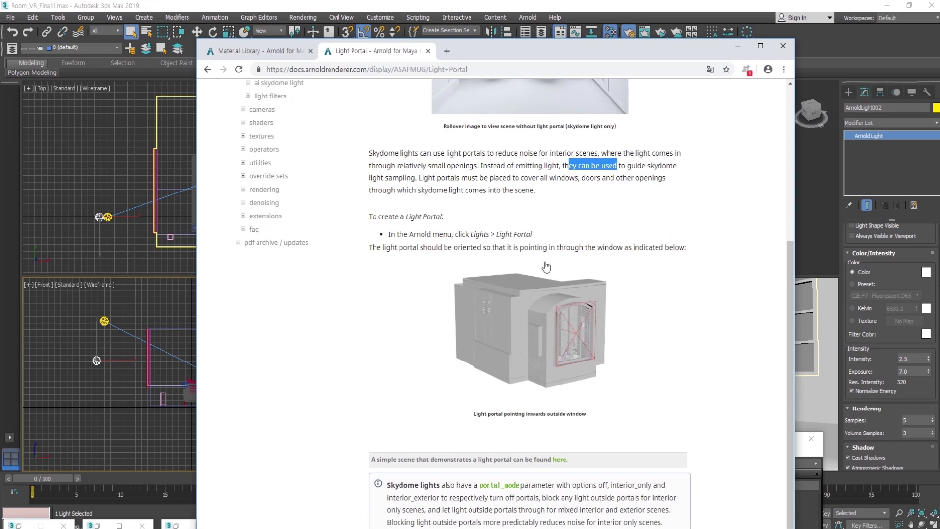
{"action": "scroll", "coordinate": [542, 279], "scroll_direction": "up", "scroll_amount": 4}
{"action": "scroll", "coordinate": [541, 282], "scroll_direction": "up", "scroll_amount": 1}
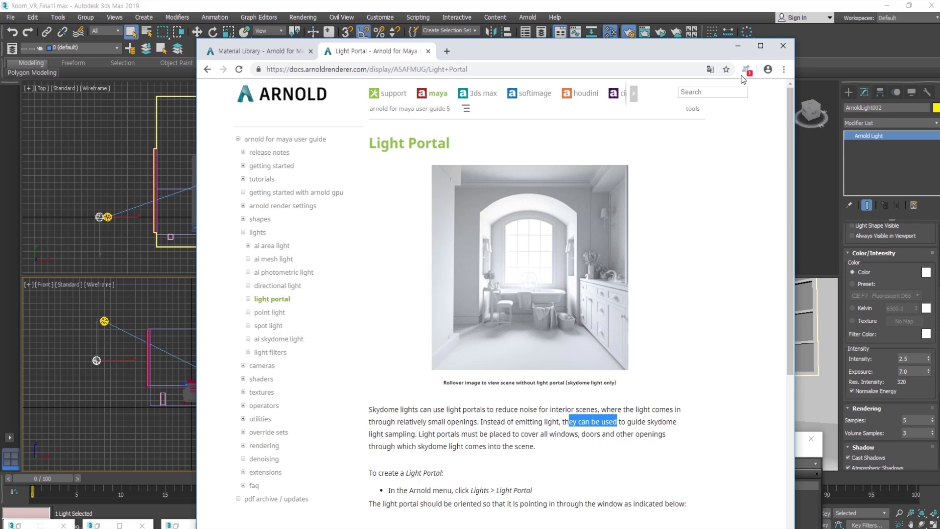
{"action": "left_click", "coordinate": [740, 49]}
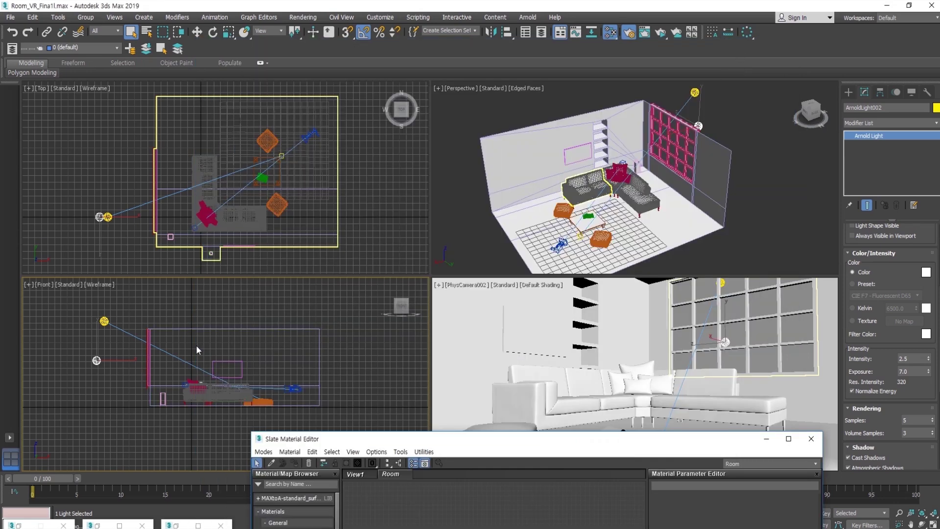
Step: Switch the Front viewport to the Left view, framing the window wall
{"action": "left_click", "coordinate": [222, 362]}
{"action": "left_click", "coordinate": [222, 362]}
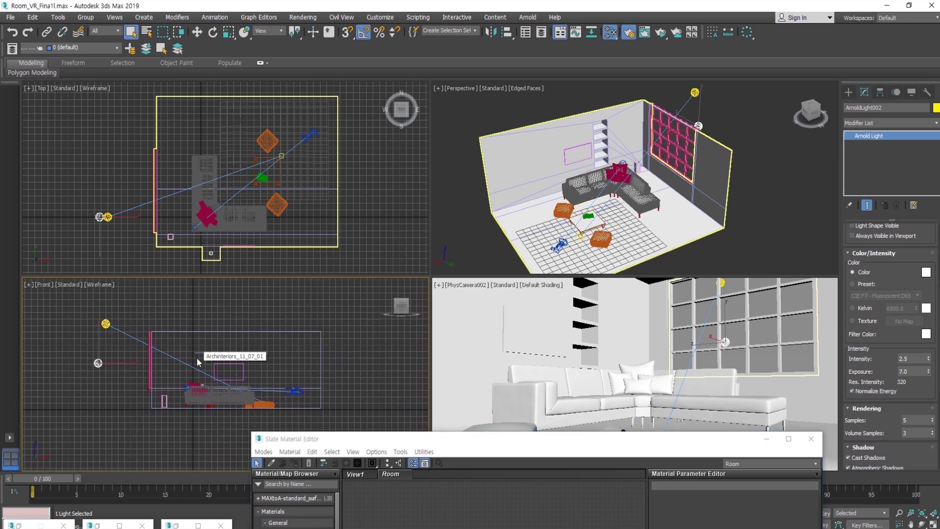
{"action": "key", "text": "t"}
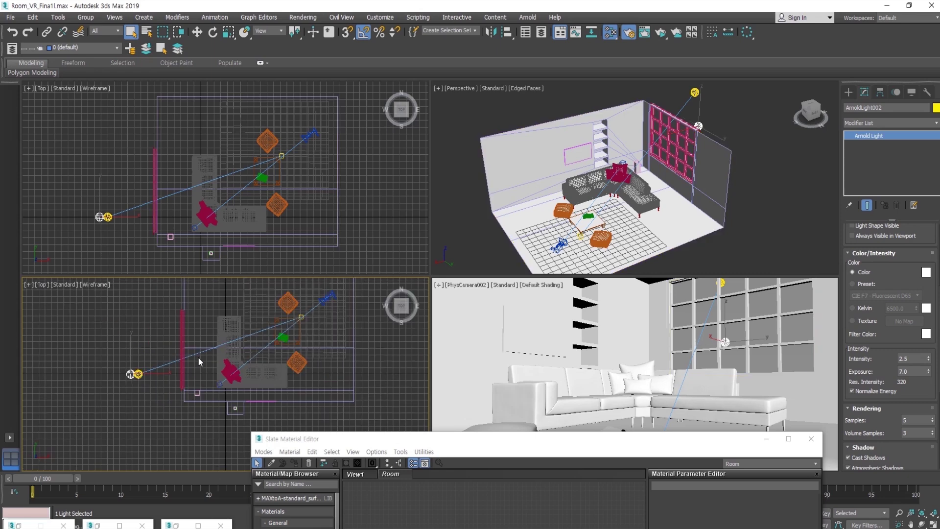
{"action": "key", "text": "l"}
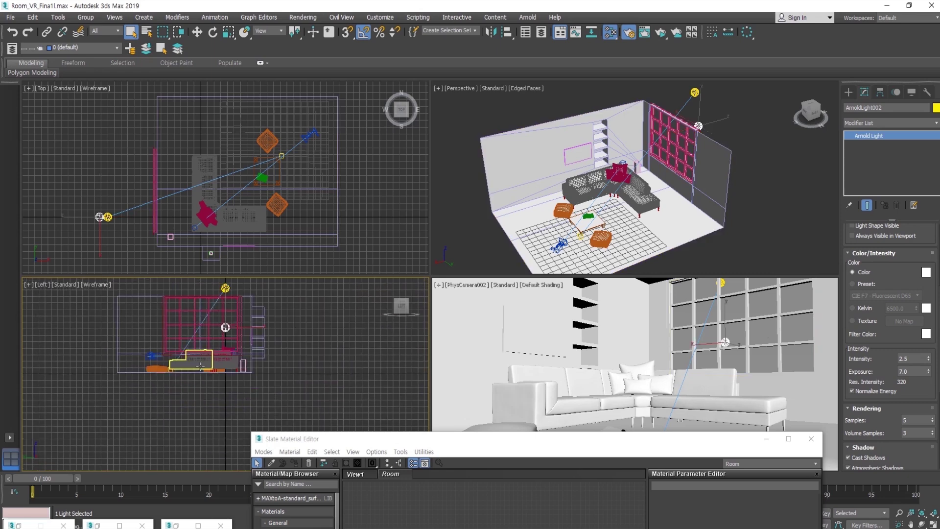
{"action": "middle_click_drag", "start_coordinate": [208, 349], "coordinate": [213, 380]}
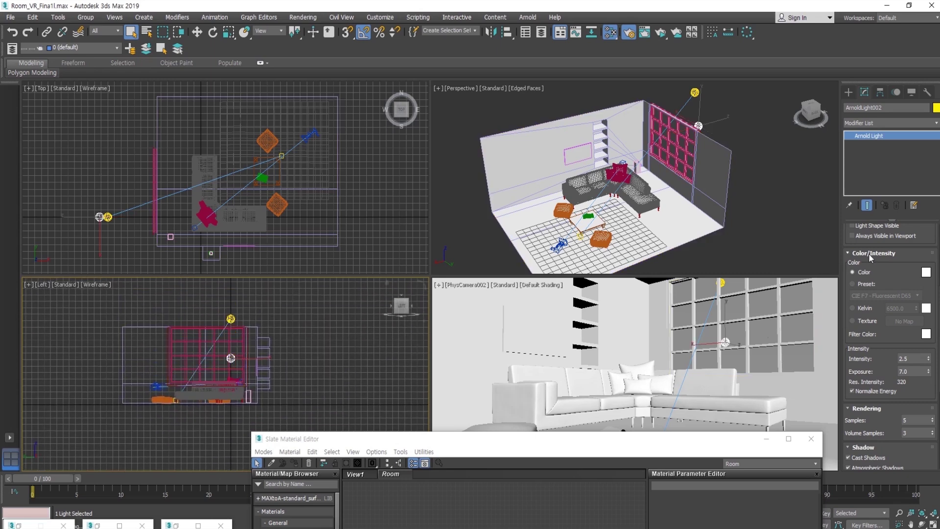
Step: Create an Arnold Quad light at the centre of the window in the Left view and enable its Portal option
{"action": "left_click", "coordinate": [849, 92]}
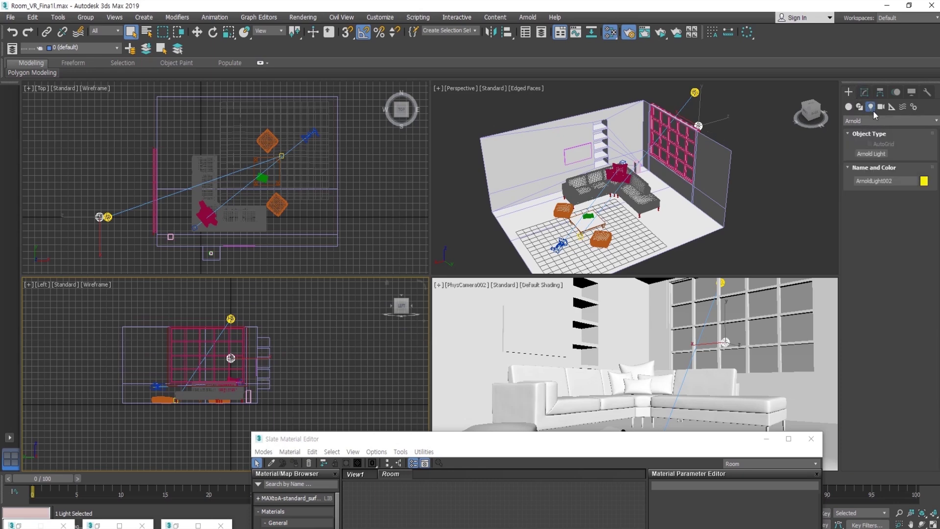
{"action": "left_click", "coordinate": [872, 154]}
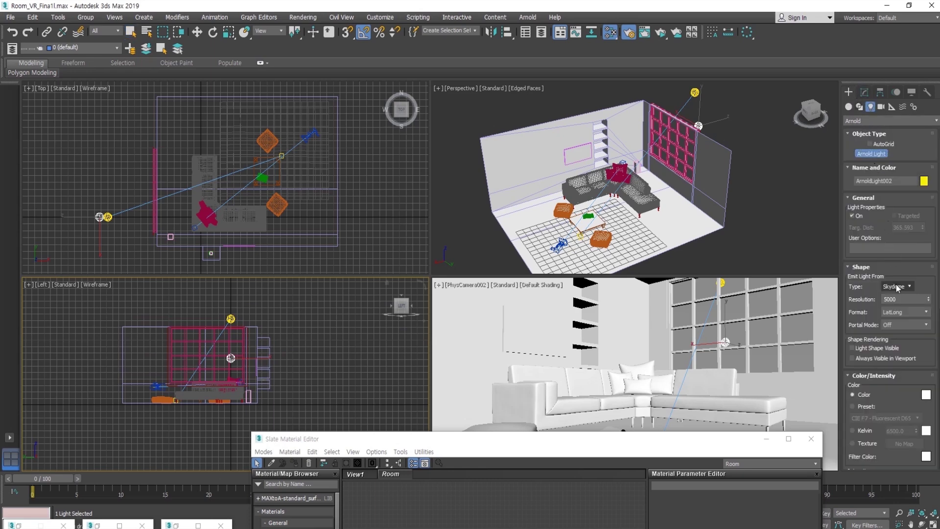
{"action": "left_click", "coordinate": [898, 287]}
{"action": "left_click", "coordinate": [891, 325]}
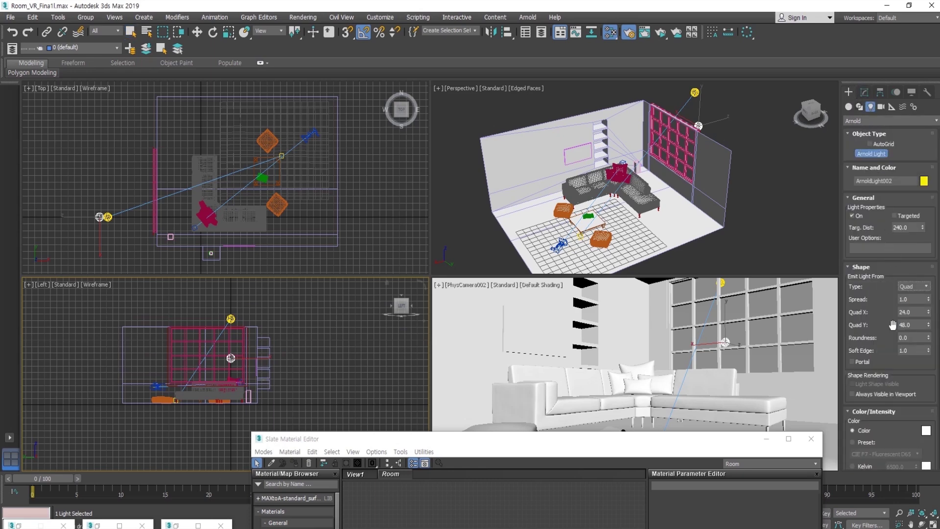
{"action": "left_click_drag", "start_coordinate": [208, 356], "coordinate": [274, 355]}
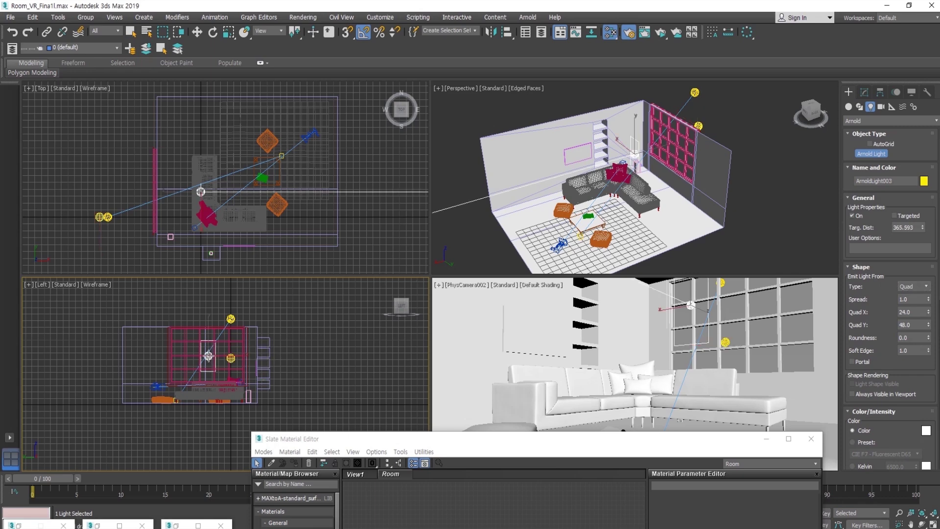
{"action": "left_click", "coordinate": [852, 361]}
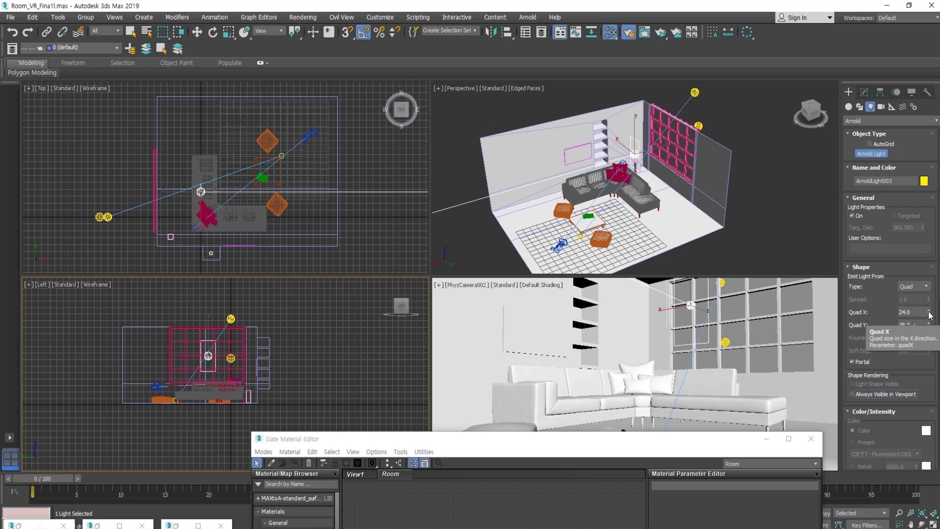
Step: Resize the portal light to Quad X 137.645 and Quad Y 101.222 so it covers the whole window
{"action": "scroll", "coordinate": [877, 398], "scroll_direction": "down", "scroll_amount": 3}
{"action": "scroll", "coordinate": [875, 424], "scroll_direction": "down", "scroll_amount": 5}
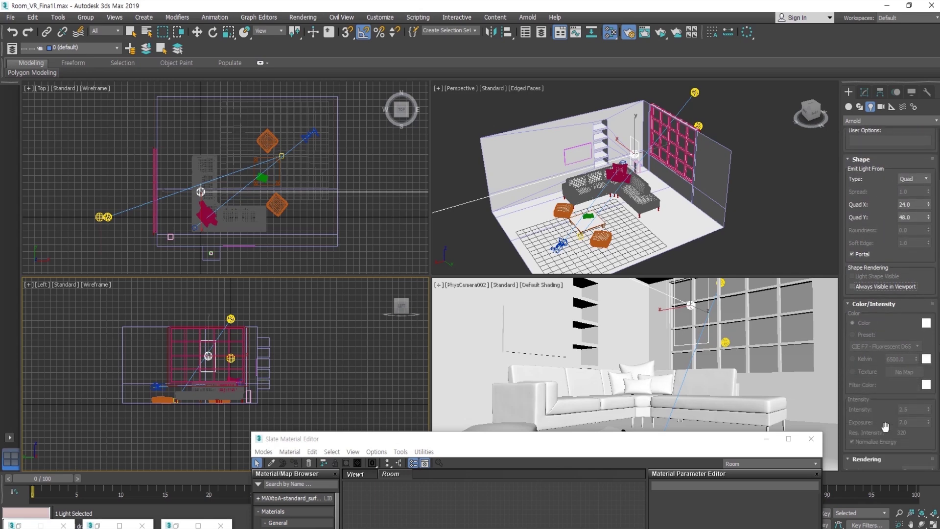
{"action": "scroll", "coordinate": [887, 384], "scroll_direction": "down", "scroll_amount": 4}
{"action": "scroll", "coordinate": [888, 381], "scroll_direction": "up", "scroll_amount": 9}
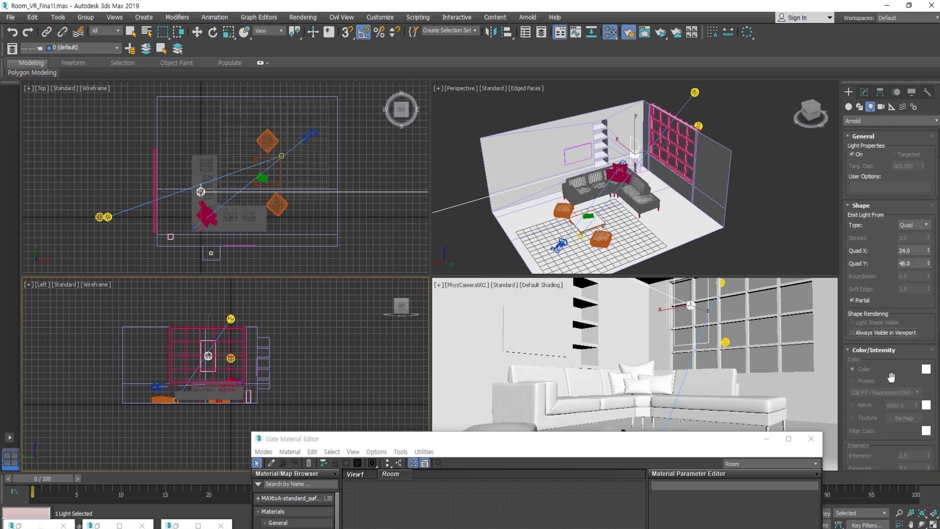
{"action": "scroll", "coordinate": [900, 365], "scroll_direction": "up", "scroll_amount": 2}
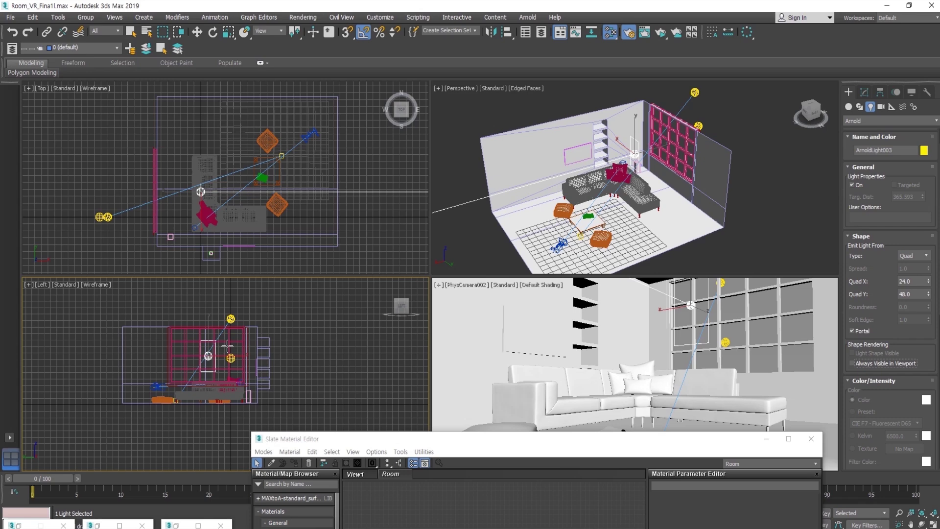
{"action": "left_click_drag", "start_coordinate": [929, 281], "coordinate": [938, 198]}
{"action": "left_click_drag", "start_coordinate": [929, 295], "coordinate": [932, 257]}
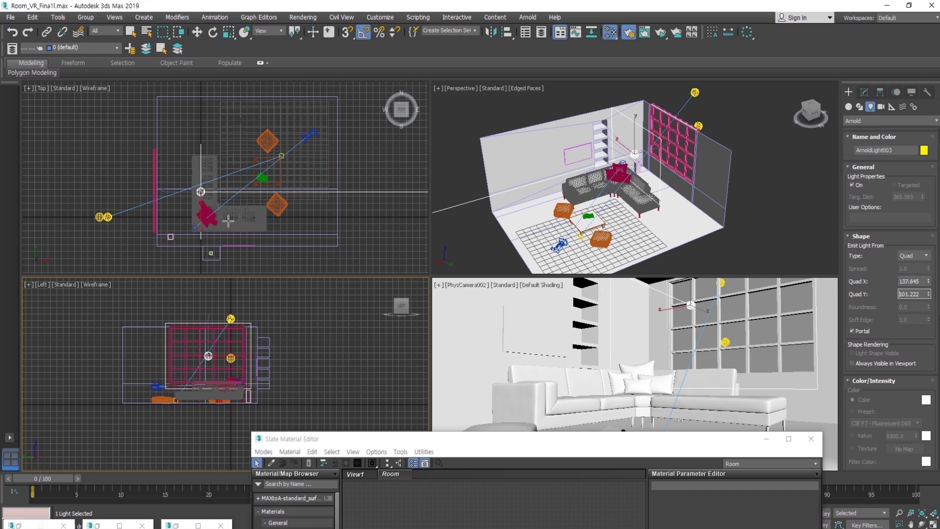
Step: Move the portal light along its X axis in the Top view to just outside the window
{"action": "middle_click_drag", "start_coordinate": [239, 225], "coordinate": [227, 227]}
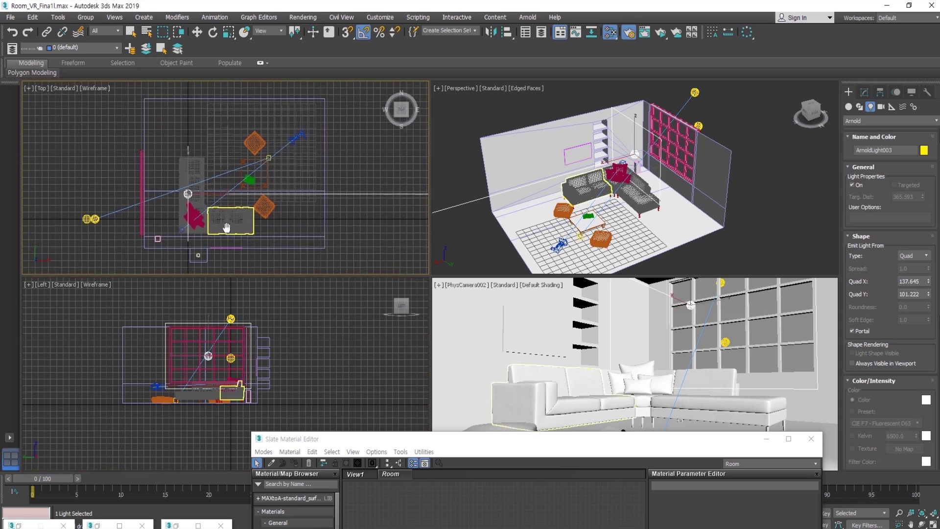
{"action": "key", "text": "w"}
{"action": "left_click_drag", "start_coordinate": [210, 191], "coordinate": [169, 194]}
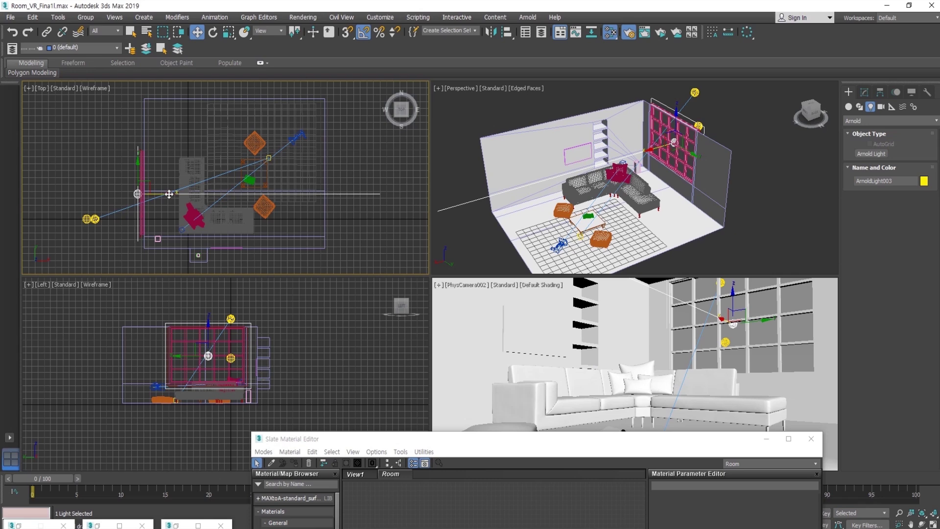
{"action": "left_click", "coordinate": [198, 211]}
Step: Start an ActiveShade render of the room with the portal light and restore the two earlier cloned renders
{"action": "left_click", "coordinate": [767, 440]}
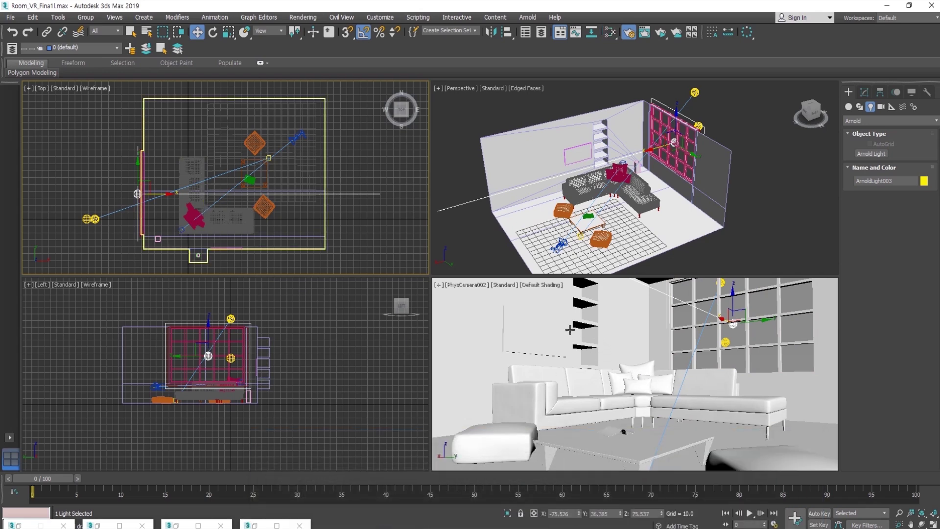
{"action": "left_click", "coordinate": [661, 33]}
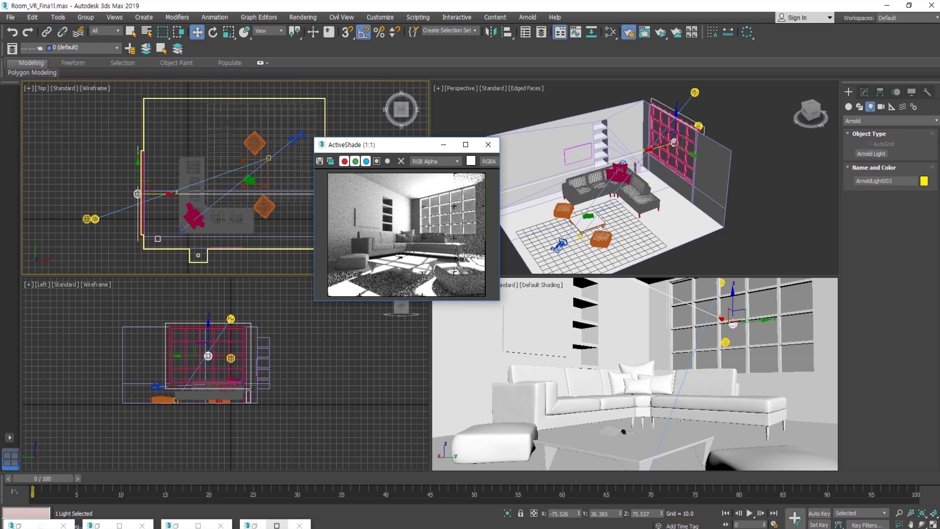
{"action": "left_click", "coordinate": [177, 526]}
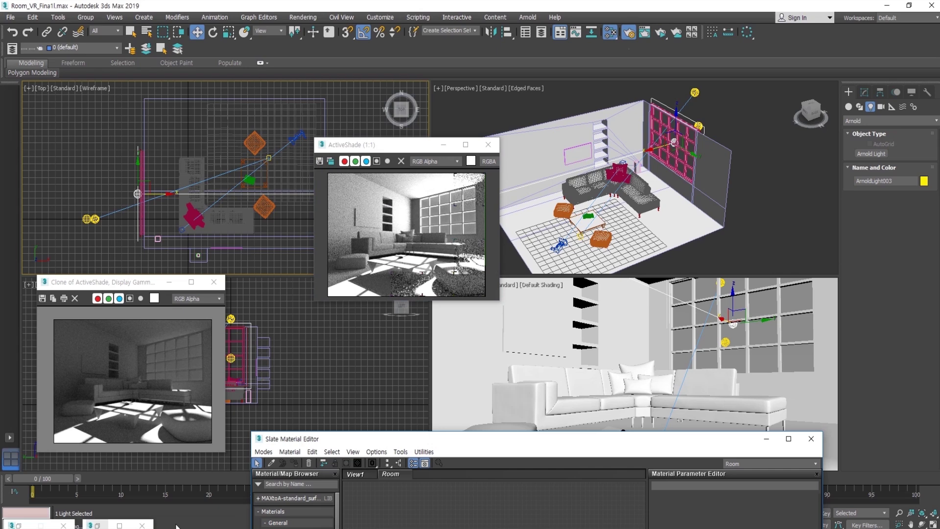
{"action": "left_click", "coordinate": [119, 526]}
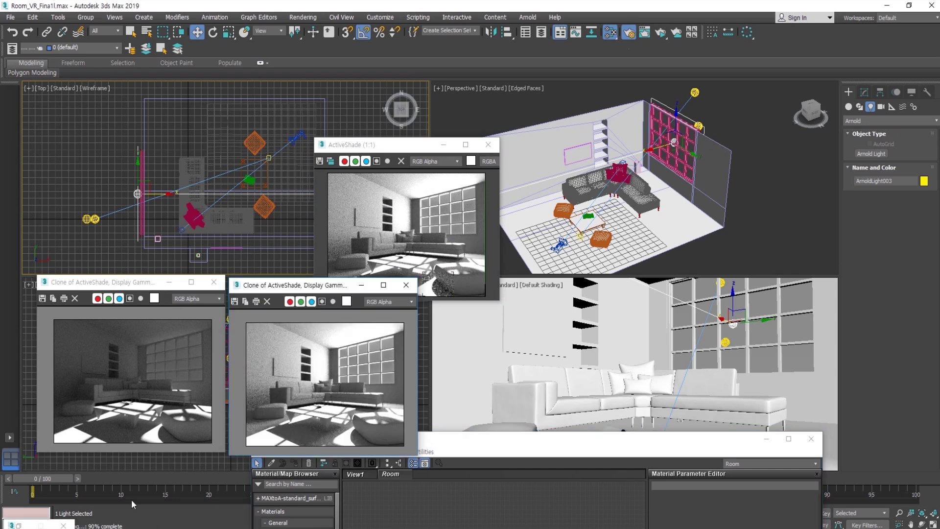
Step: Clone the ActiveShade render, place the clone beside the two earlier ones and compare their noise
{"action": "left_click", "coordinate": [330, 161]}
{"action": "mouse_move", "coordinate": [421, 213]}
{"action": "left_mouse_down"}
{"action": "mouse_move", "coordinate": [493, 278]}
{"action": "mouse_move", "coordinate": [468, 301]}
{"action": "left_mouse_up"}
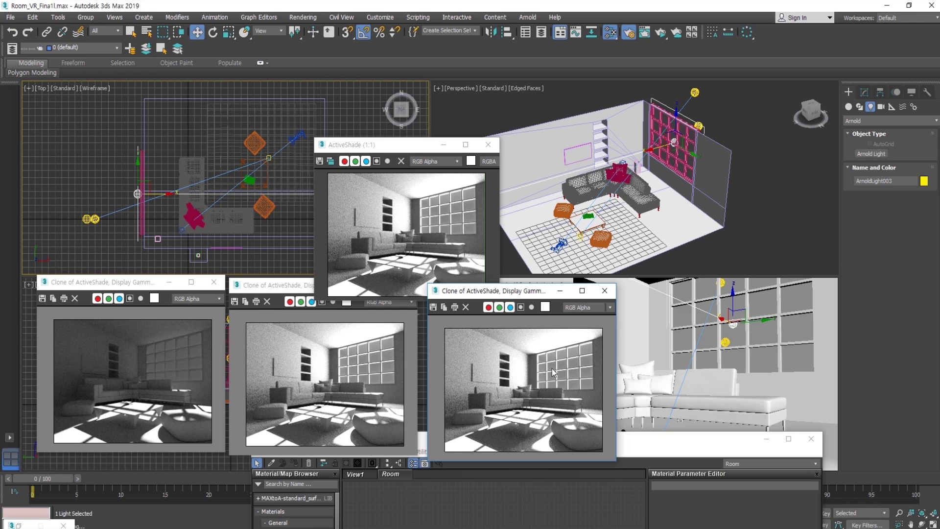
{"action": "left_click", "coordinate": [358, 374]}
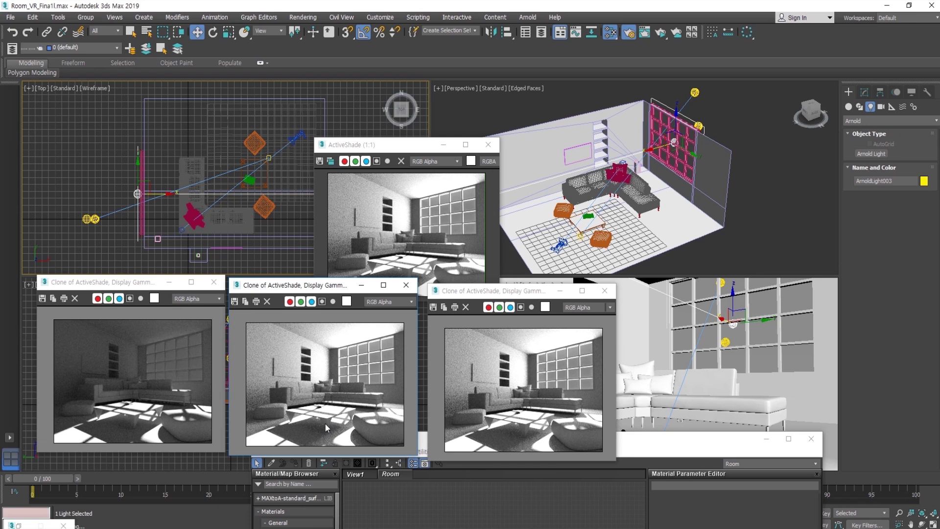
{"action": "left_click", "coordinate": [509, 421]}
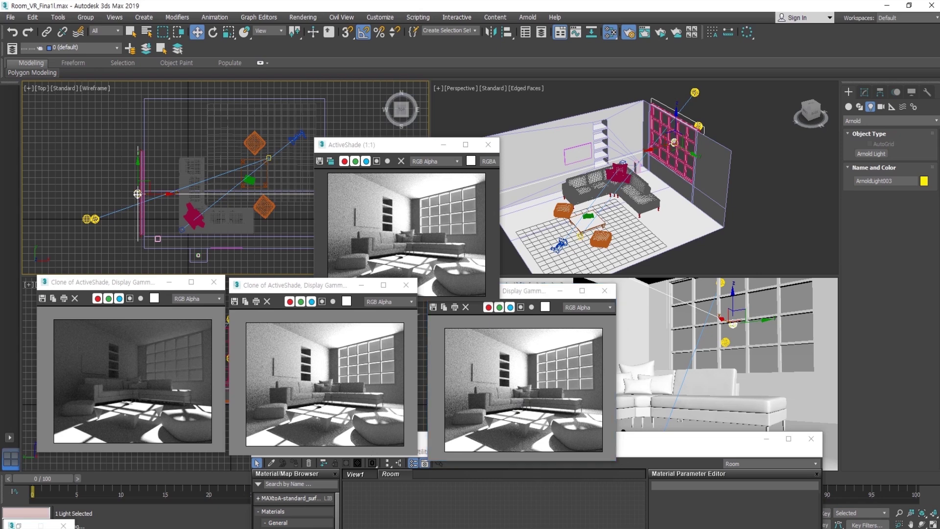
Step: Duplicate the portal light as a single Copy, offset slightly farther outside the window in the Top view
{"action": "left_click", "coordinate": [175, 193]}
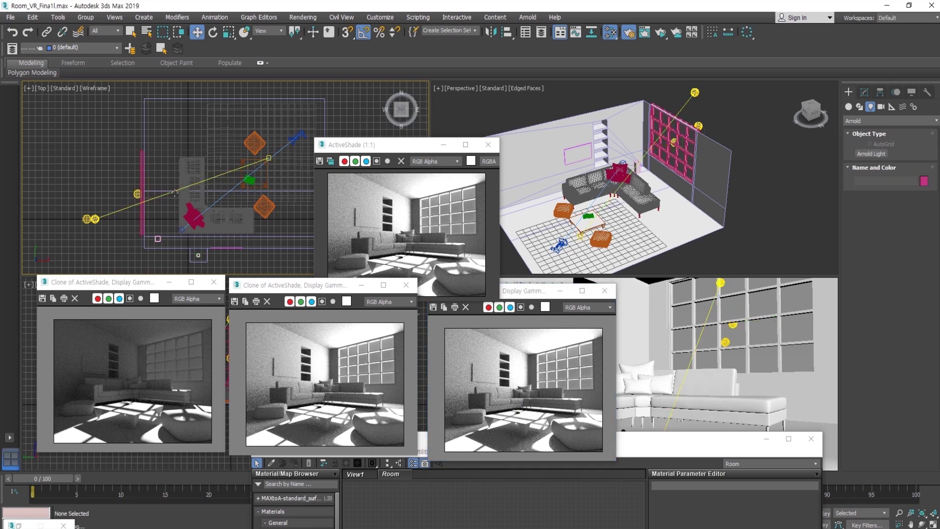
{"action": "left_click", "coordinate": [137, 195]}
{"action": "left_click_drag", "start_coordinate": [145, 196], "coordinate": [169, 195], "text": "shift"}
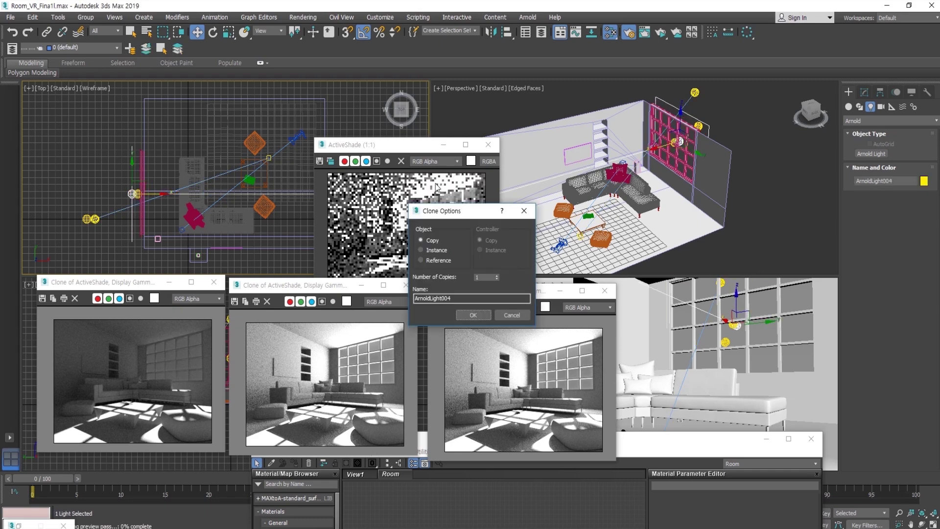
{"action": "left_click", "coordinate": [473, 315]}
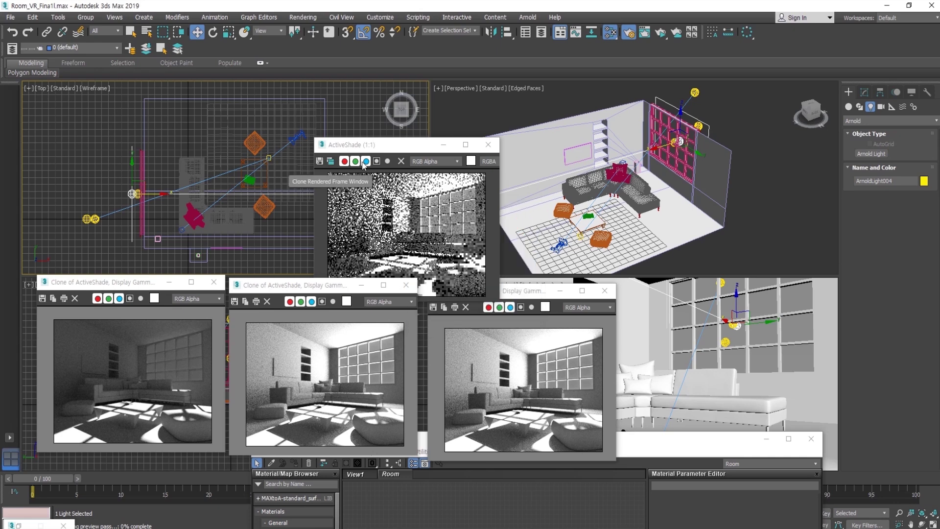
Step: Close the ActiveShade window and all three cloned renders
{"action": "left_click", "coordinate": [488, 144]}
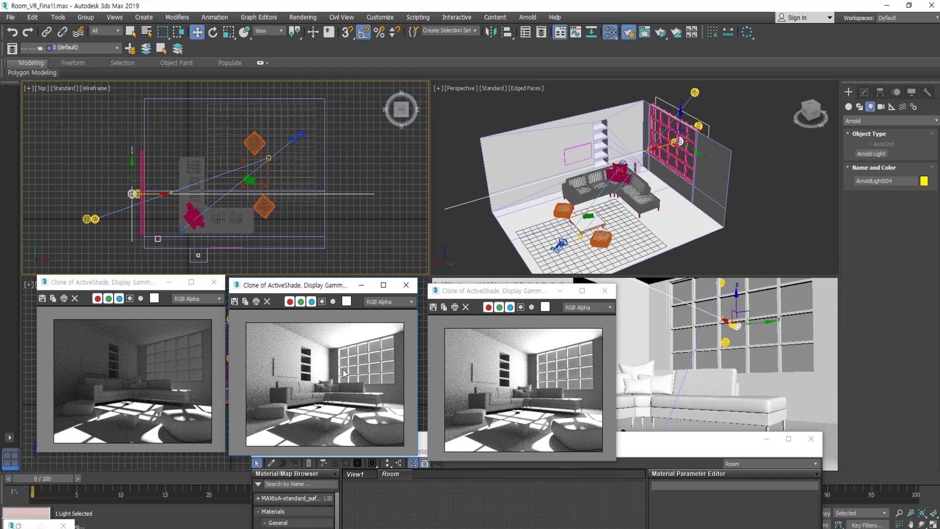
{"action": "left_click", "coordinate": [605, 292]}
{"action": "left_click", "coordinate": [406, 285]}
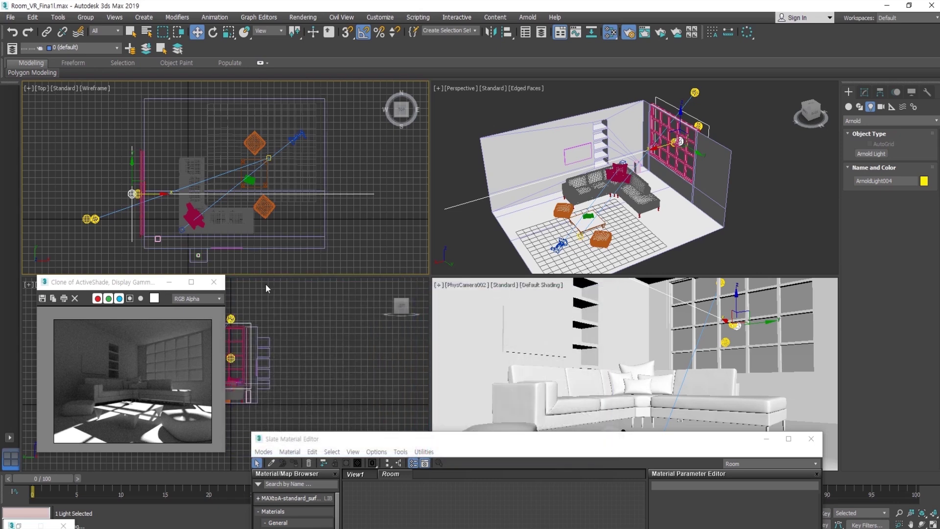
{"action": "left_click", "coordinate": [214, 283]}
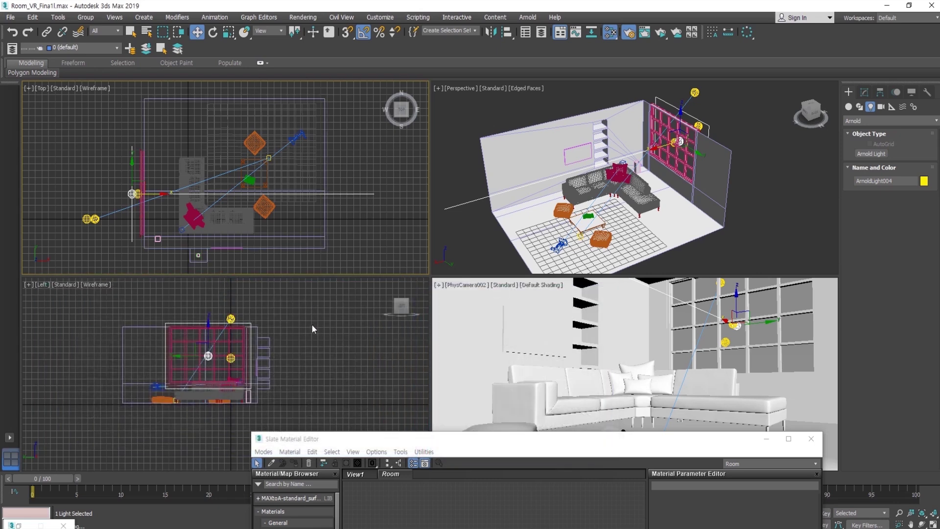
Step: Clear the selection and bring up the Slate Material Editor, placed so the Perspective and camera views stay accessible
{"action": "left_click", "coordinate": [755, 183]}
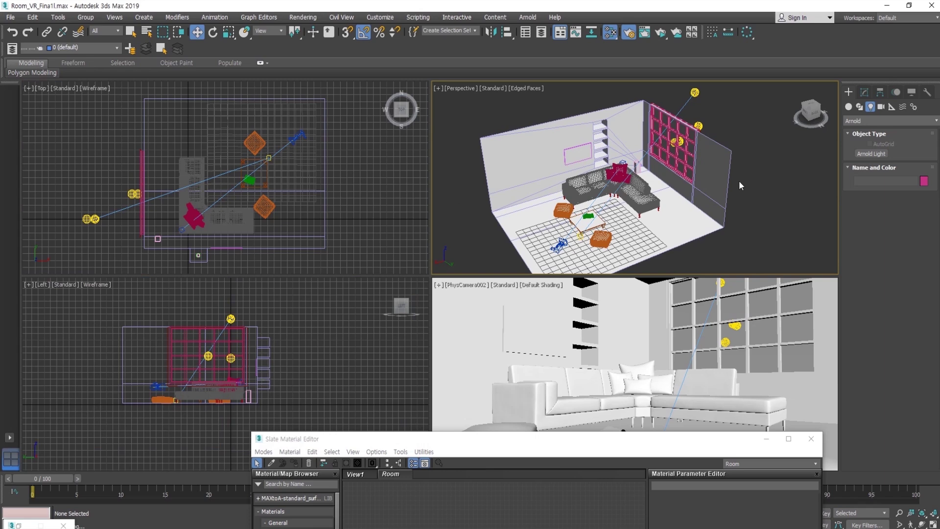
{"action": "middle_click_drag", "start_coordinate": [483, 222], "coordinate": [508, 204]}
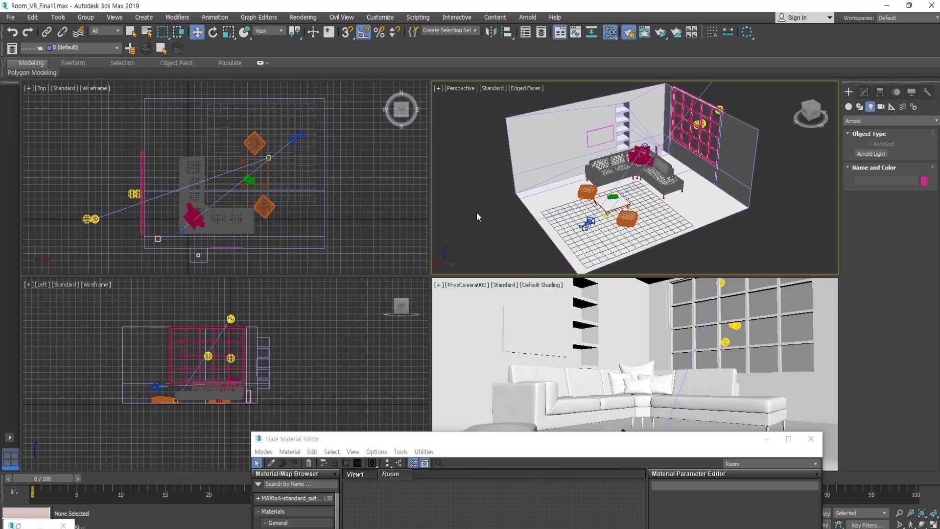
{"action": "key", "text": "m"}
{"action": "right_click", "coordinate": [474, 303]}
{"action": "key", "text": "m"}
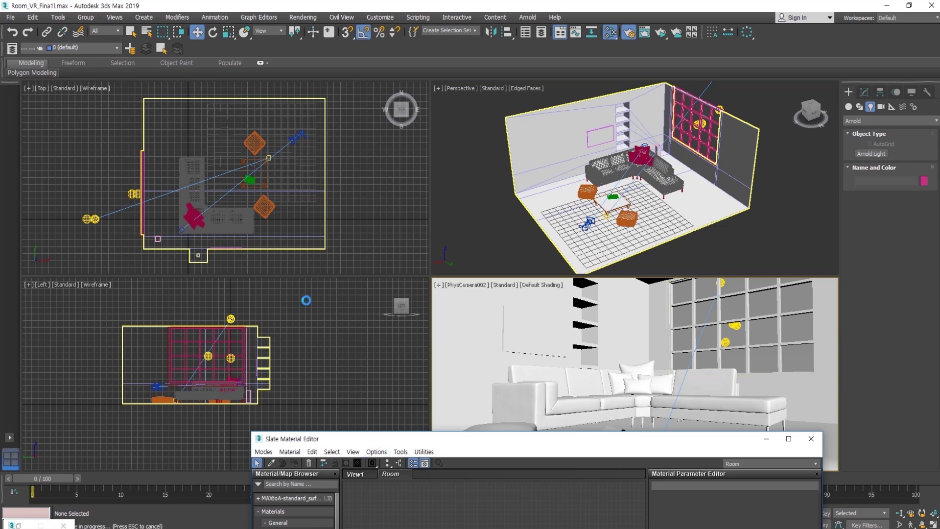
{"action": "right_click", "coordinate": [368, 441]}
{"action": "left_click", "coordinate": [414, 354]}
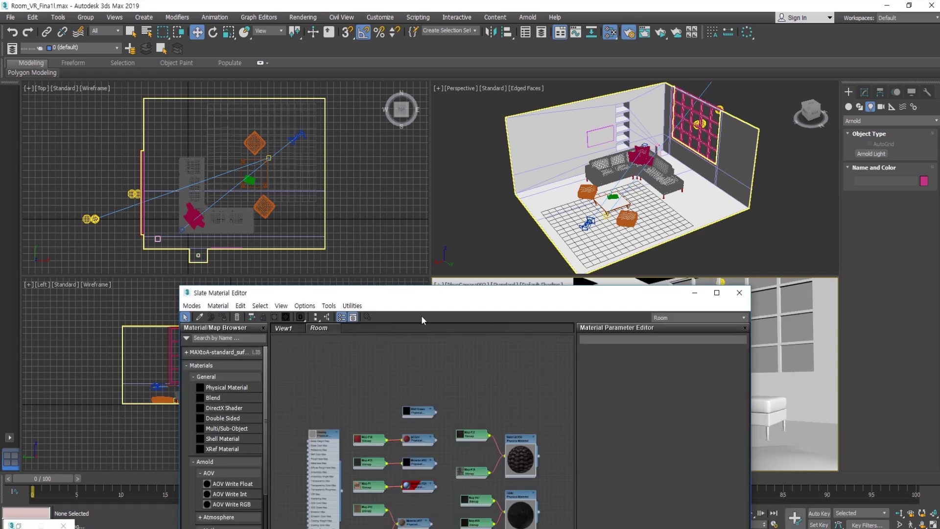
{"action": "left_click_drag", "start_coordinate": [422, 298], "coordinate": [224, 80]}
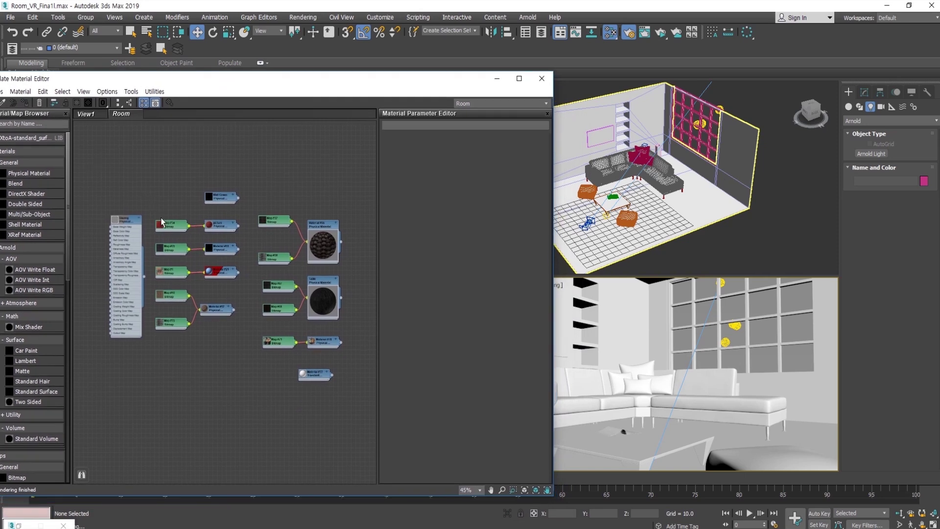
Step: Open the Glazing material's parameters in the Room view and examine its reflection and transparency settings
{"action": "scroll", "coordinate": [161, 218], "scroll_direction": "up", "scroll_amount": 5}
{"action": "middle_click_drag", "start_coordinate": [146, 191], "coordinate": [206, 179]}
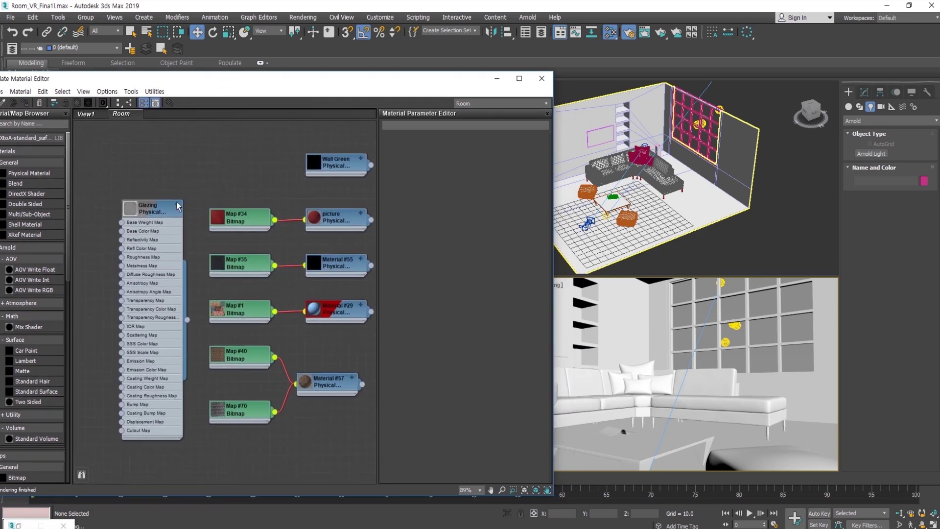
{"action": "double_click", "coordinate": [135, 210]}
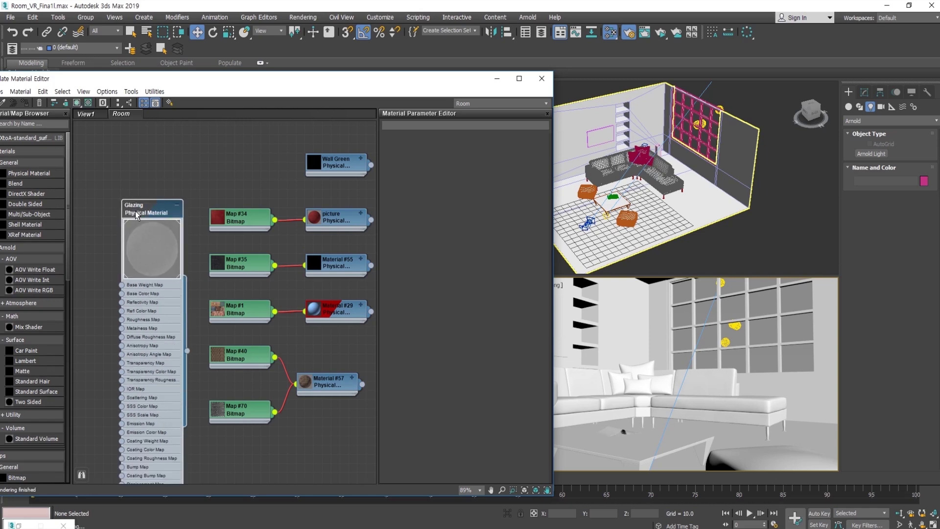
{"action": "left_click", "coordinate": [136, 214]}
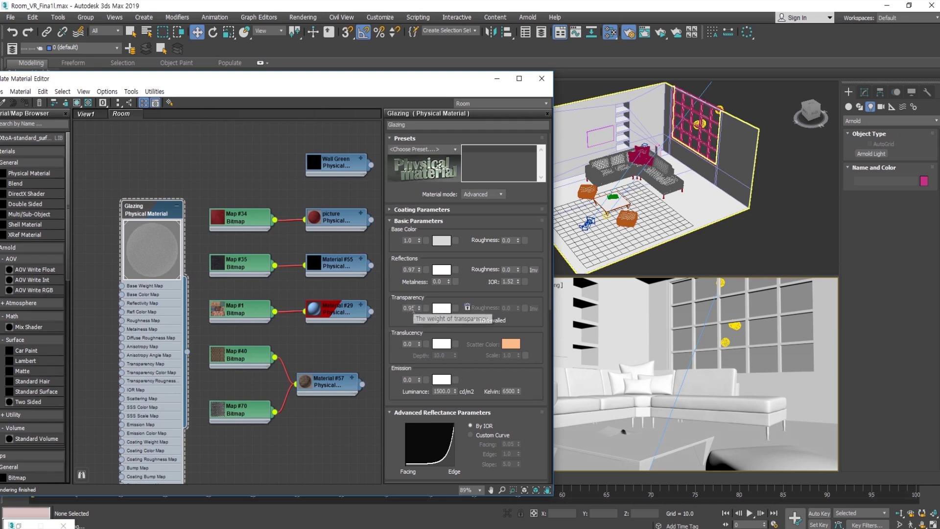
{"action": "left_click", "coordinate": [265, 165]}
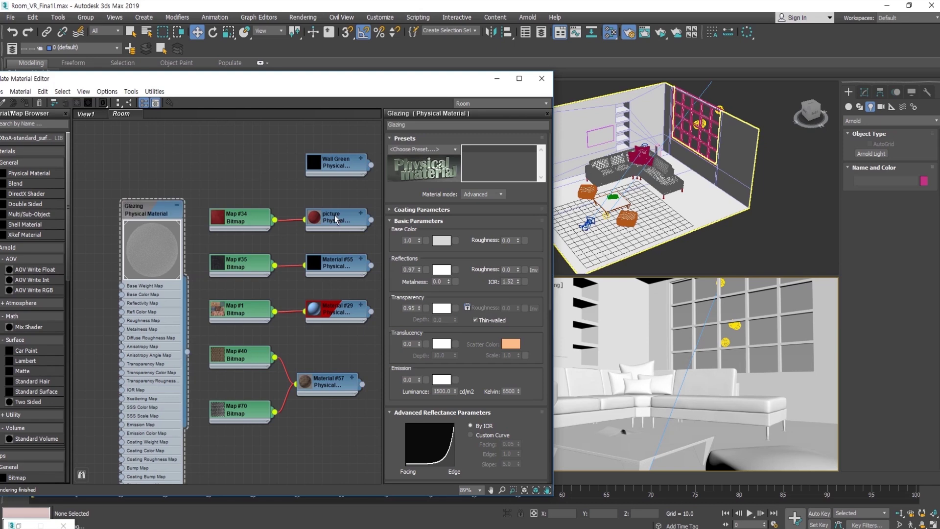
Step: Assign the picture material to the picture frame on the living room wall
{"action": "middle_click_drag", "start_coordinate": [275, 183], "coordinate": [222, 160]}
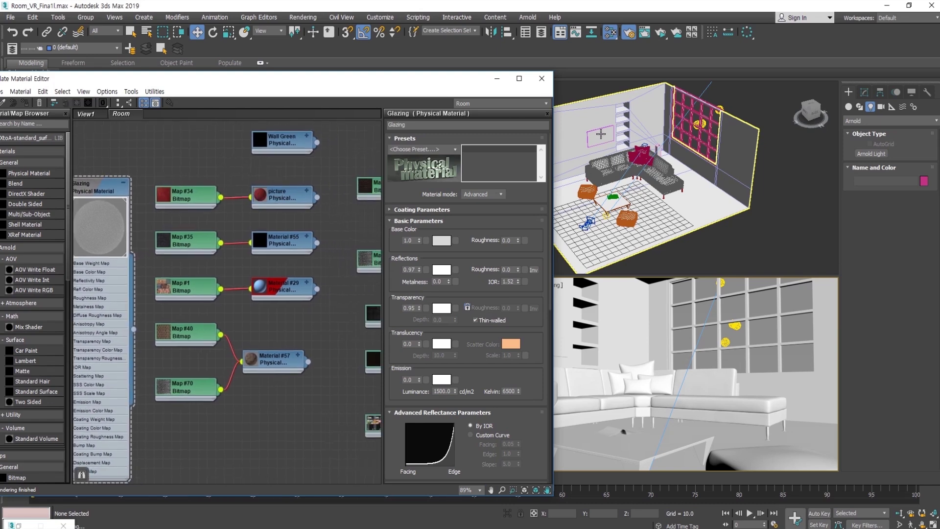
{"action": "left_click", "coordinate": [601, 133]}
{"action": "double_click", "coordinate": [261, 196]}
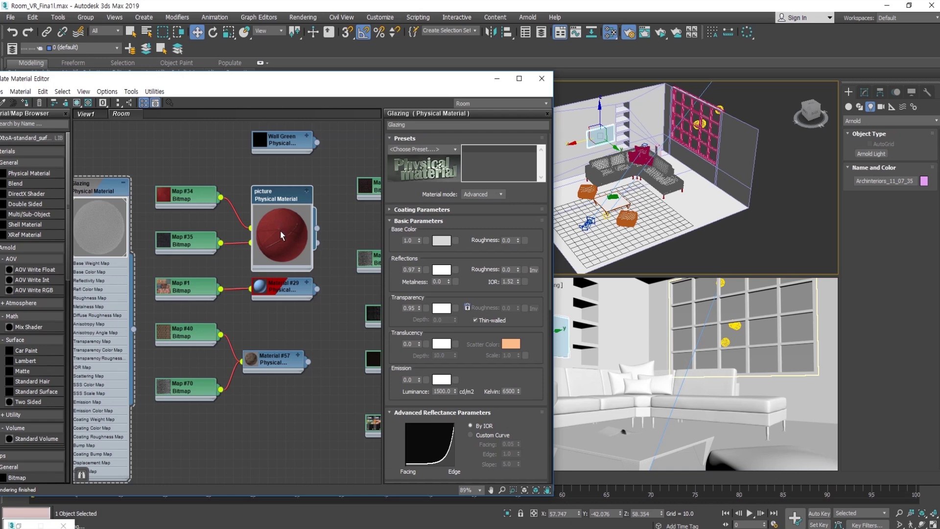
{"action": "double_click", "coordinate": [280, 230]}
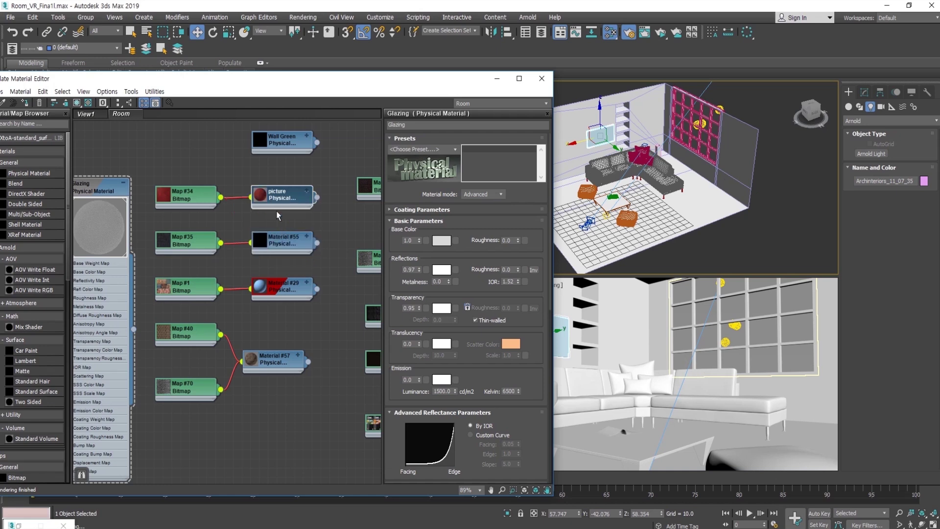
{"action": "right_click", "coordinate": [307, 201]}
{"action": "left_click", "coordinate": [314, 211]}
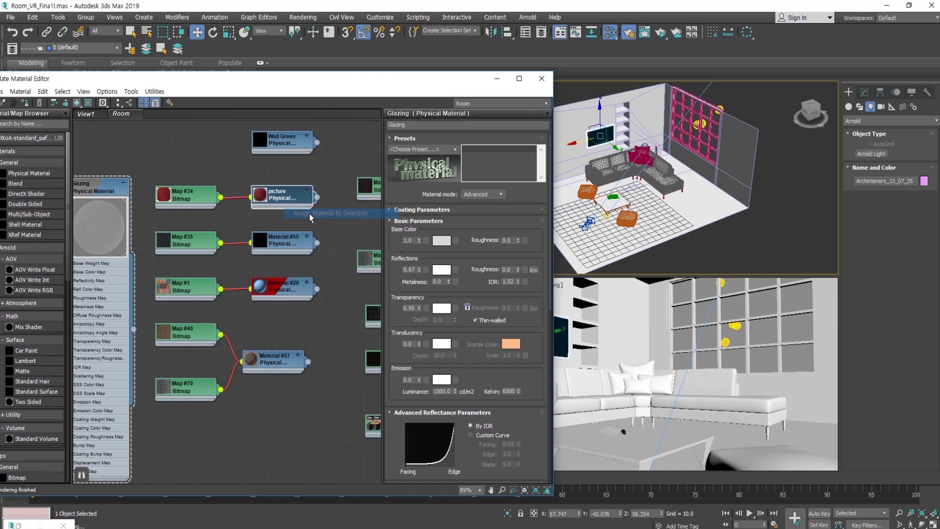
Step: Select the three sofa sections and assign Material #55 to all of them
{"action": "middle_click_drag", "start_coordinate": [318, 239], "coordinate": [317, 207]}
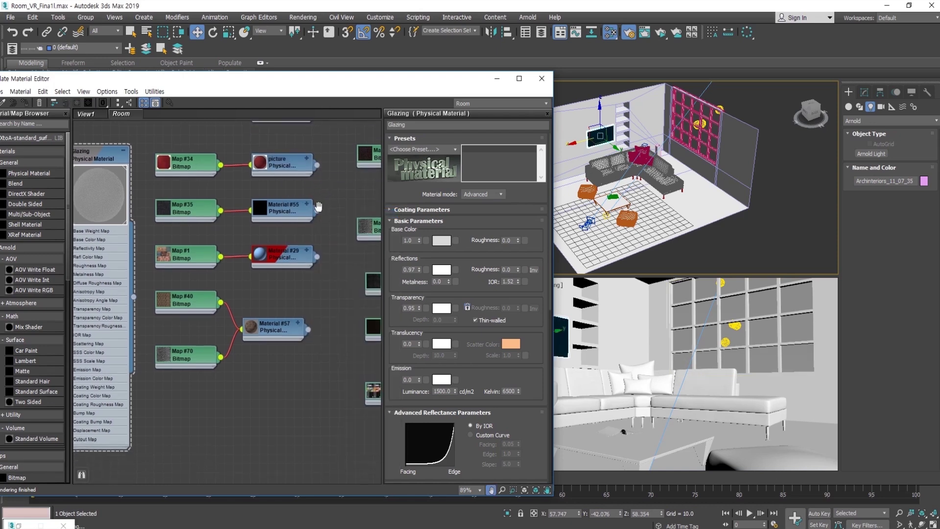
{"action": "left_click", "coordinate": [594, 169]}
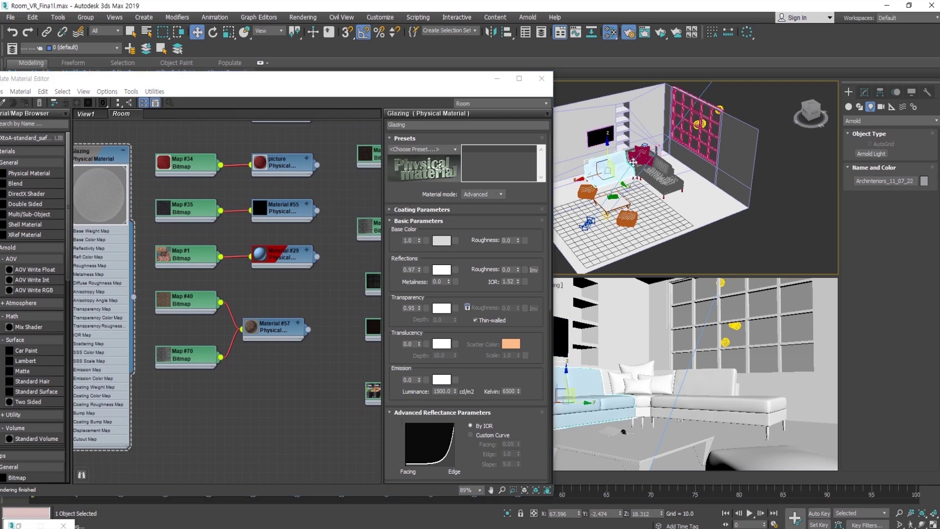
{"action": "key", "text": "z"}
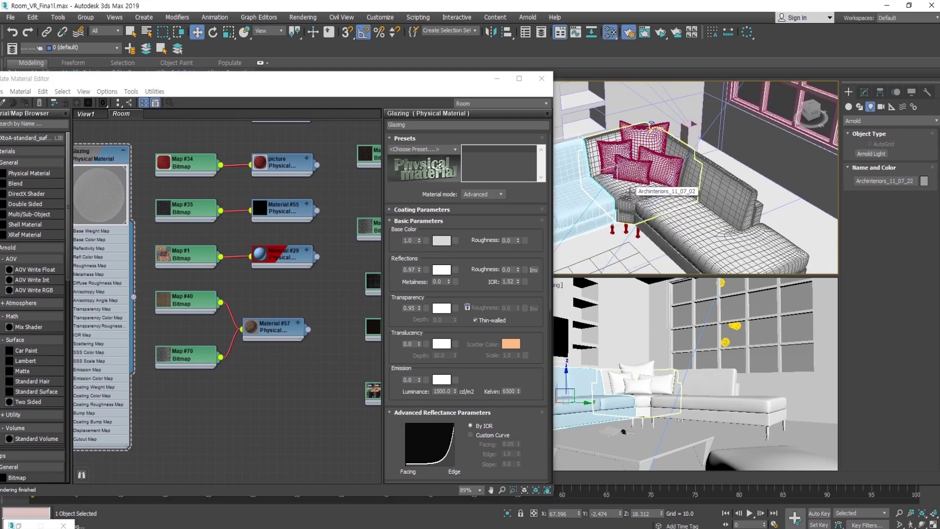
{"action": "left_click", "coordinate": [630, 193], "text": "ctrl"}
{"action": "left_click", "coordinate": [646, 205], "text": "ctrl"}
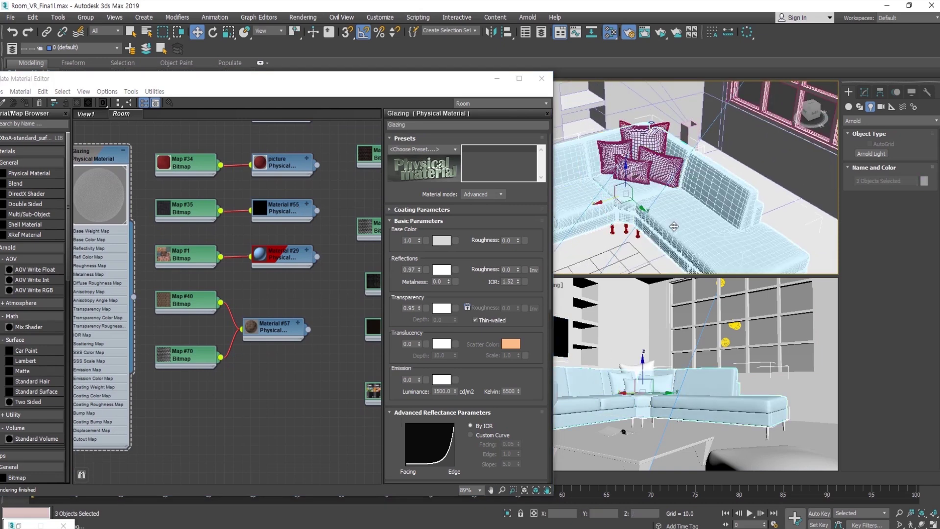
{"action": "double_click", "coordinate": [260, 210]}
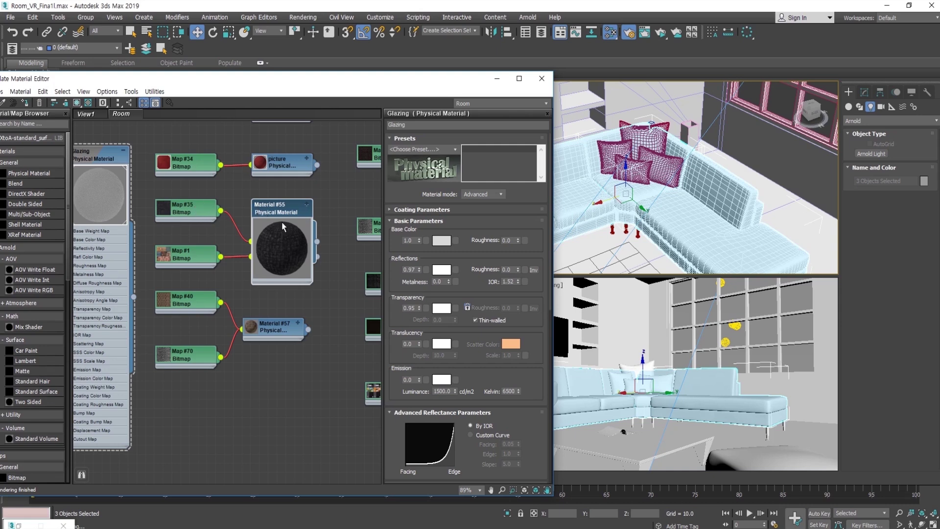
{"action": "double_click", "coordinate": [286, 239]}
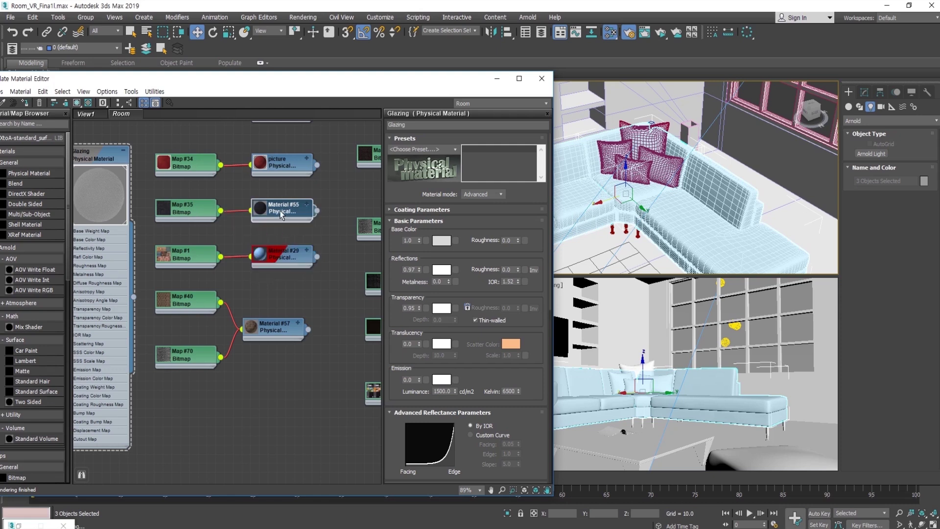
{"action": "left_click_drag", "start_coordinate": [317, 213], "coordinate": [639, 174]}
{"action": "left_click", "coordinate": [448, 291]}
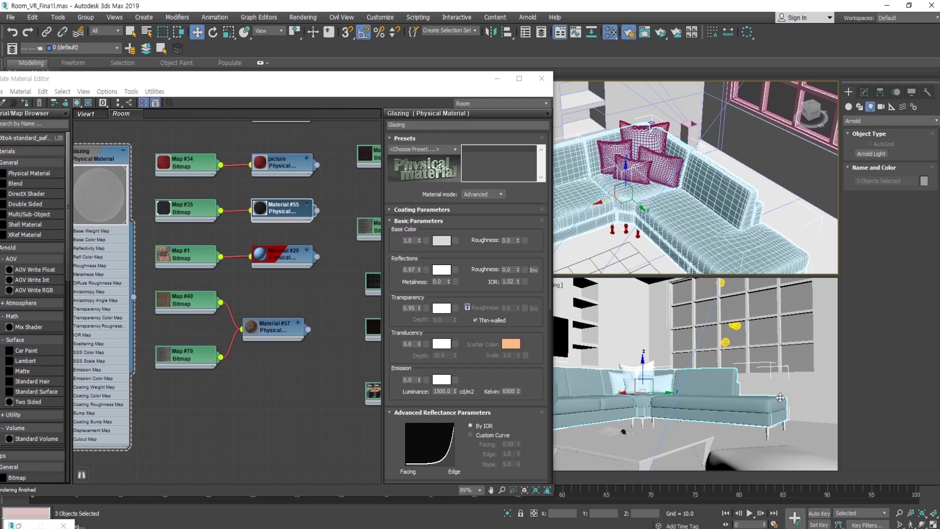
Step: Select the four sofa cushions and assign Material #57 to them
{"action": "left_click", "coordinate": [636, 163]}
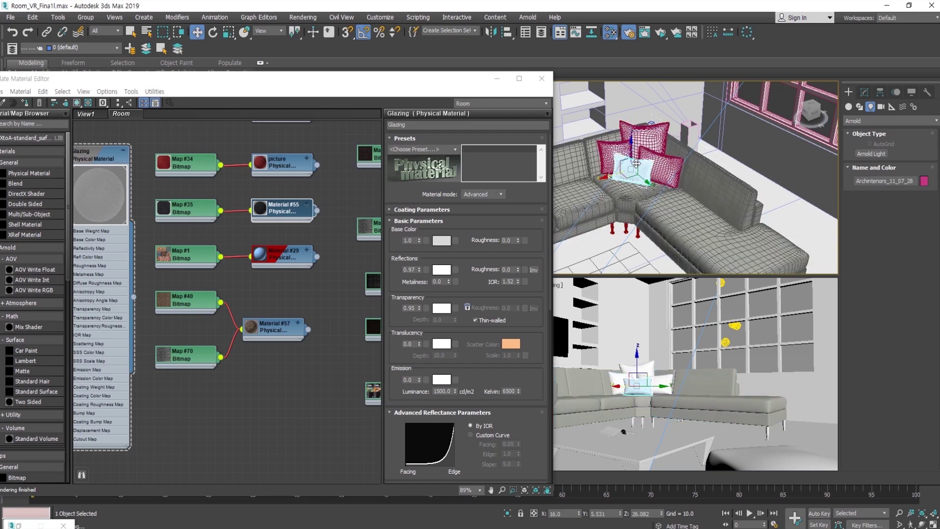
{"action": "left_click", "coordinate": [644, 136], "text": "ctrl"}
{"action": "left_click", "coordinate": [615, 147], "text": "ctrl"}
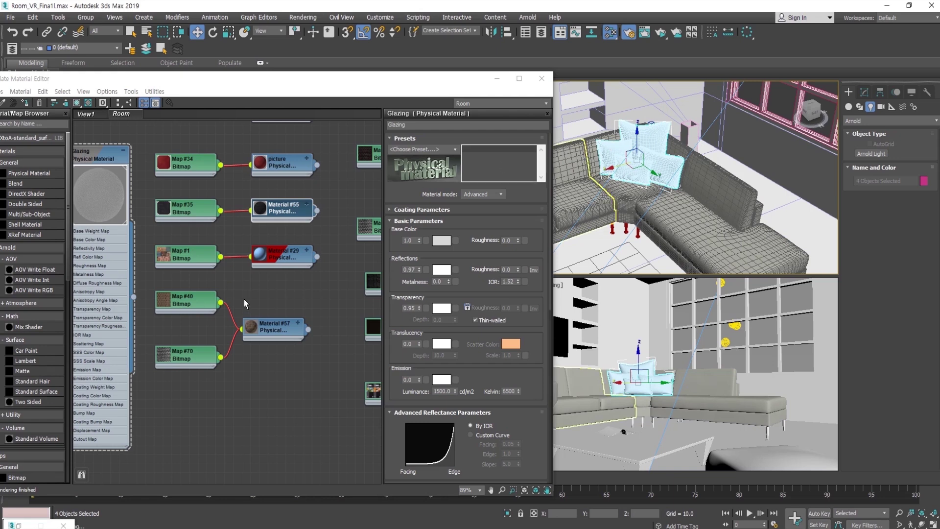
{"action": "right_click", "coordinate": [263, 327]}
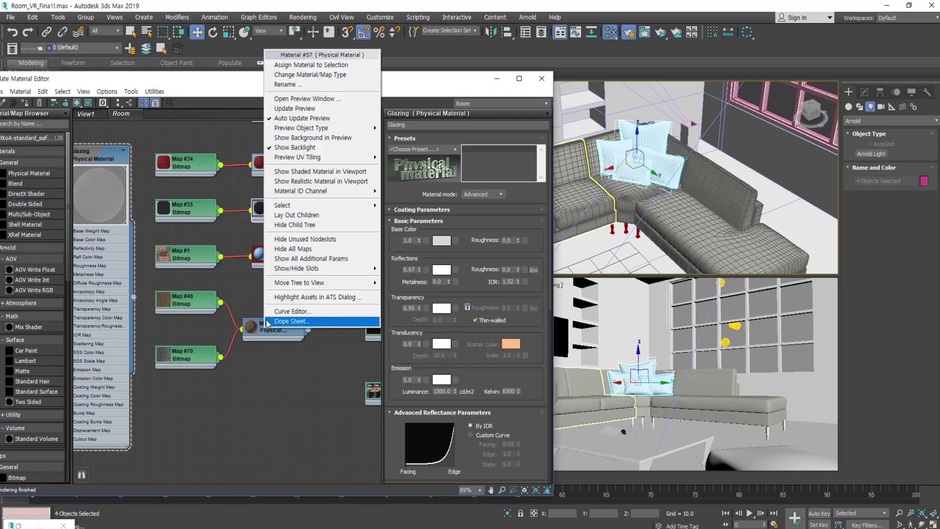
{"action": "left_click", "coordinate": [298, 65]}
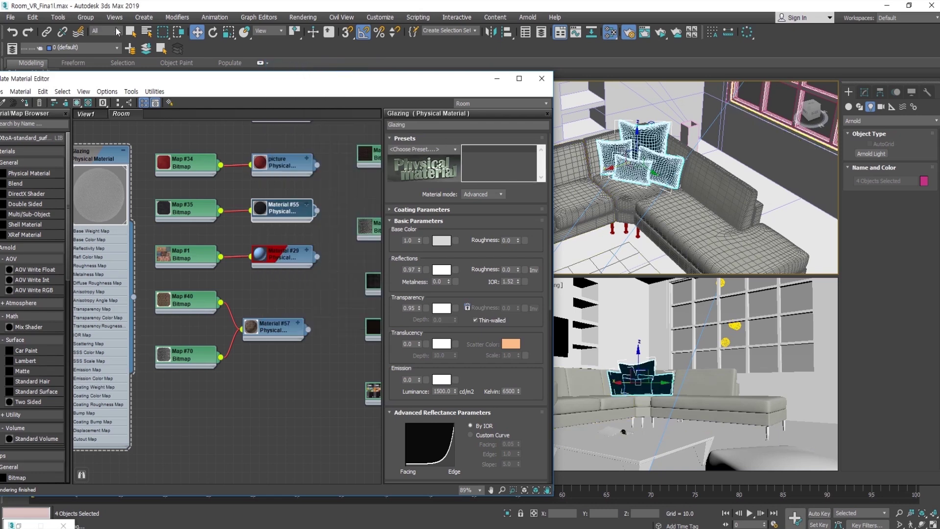
Step: Switch to the plain Select tool and delete the duplicate portal light at the window
{"action": "left_click", "coordinate": [130, 32]}
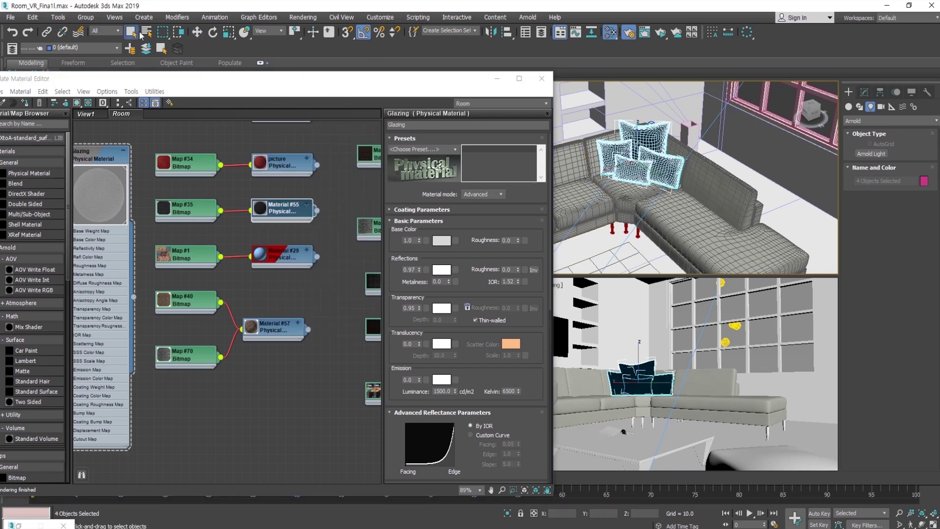
{"action": "left_click", "coordinate": [740, 327]}
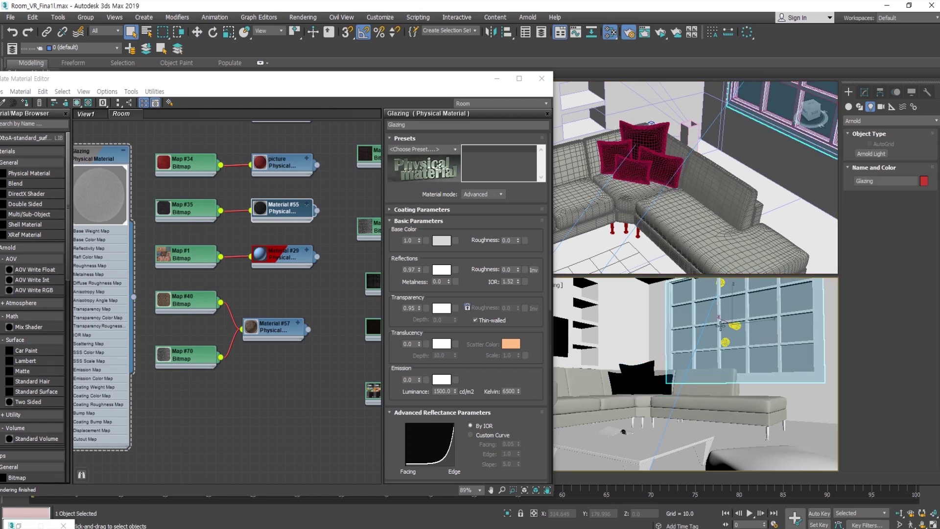
{"action": "scroll", "coordinate": [709, 146], "scroll_direction": "down", "scroll_amount": 6}
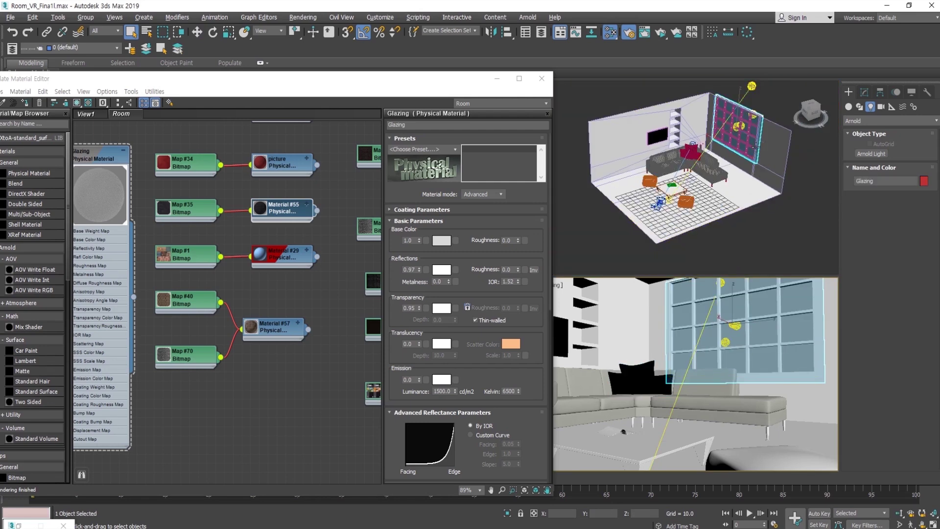
{"action": "scroll", "coordinate": [756, 146], "scroll_direction": "up", "scroll_amount": 10}
{"action": "left_click", "coordinate": [654, 178]}
{"action": "key", "text": "Delete"}
Step: Add the Chrome preset from the MAXtoA standard surface library to the Room view and assign it to the sofa legs
{"action": "middle_click_drag", "start_coordinate": [612, 204], "coordinate": [661, 202], "text": "alt"}
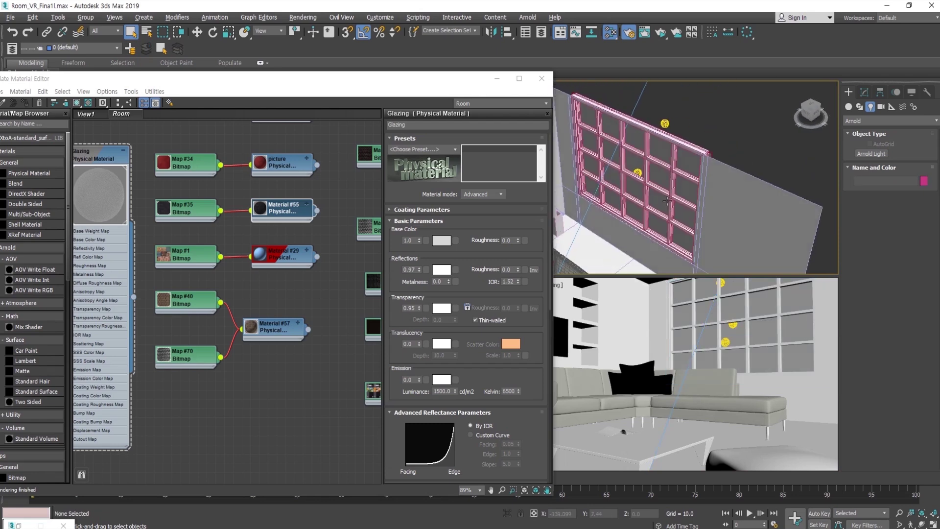
{"action": "scroll", "coordinate": [661, 203], "scroll_direction": "down", "scroll_amount": 10}
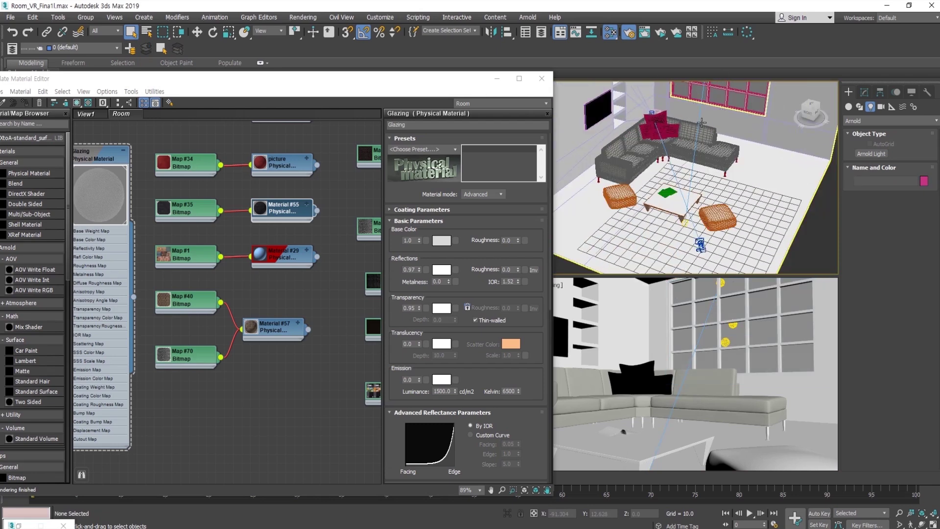
{"action": "scroll", "coordinate": [703, 120], "scroll_direction": "up", "scroll_amount": 5}
{"action": "middle_click_drag", "start_coordinate": [703, 122], "coordinate": [673, 196]}
{"action": "left_click", "coordinate": [673, 184]}
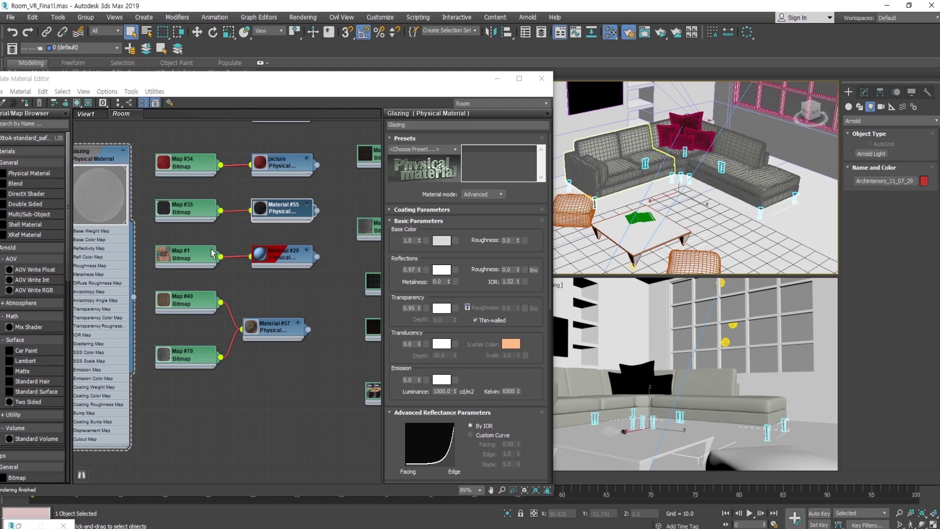
{"action": "scroll", "coordinate": [212, 253], "scroll_direction": "down", "scroll_amount": 5}
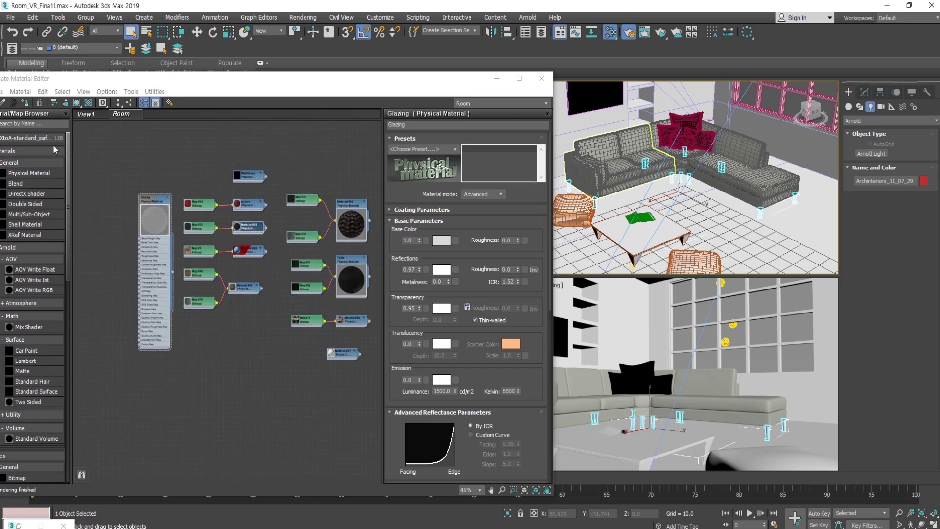
{"action": "left_click_drag", "start_coordinate": [58, 81], "coordinate": [104, 70]}
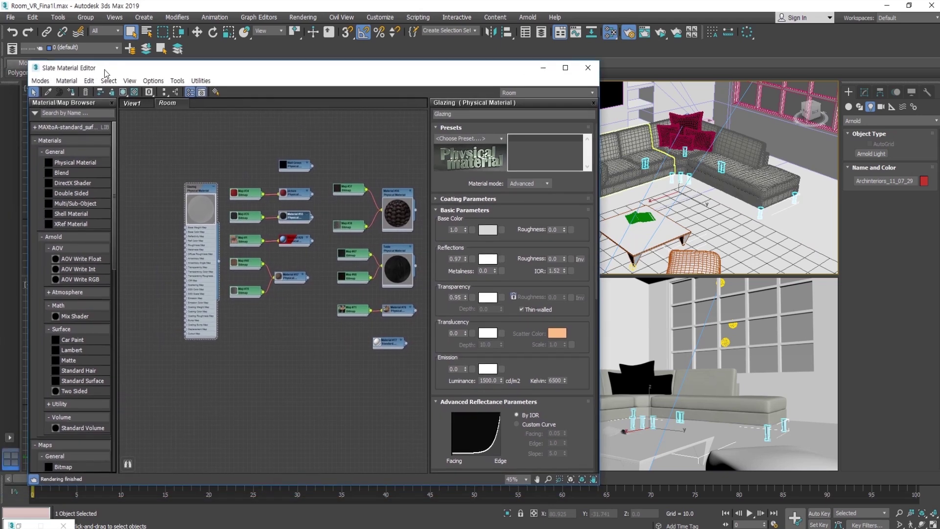
{"action": "left_click", "coordinate": [35, 127]}
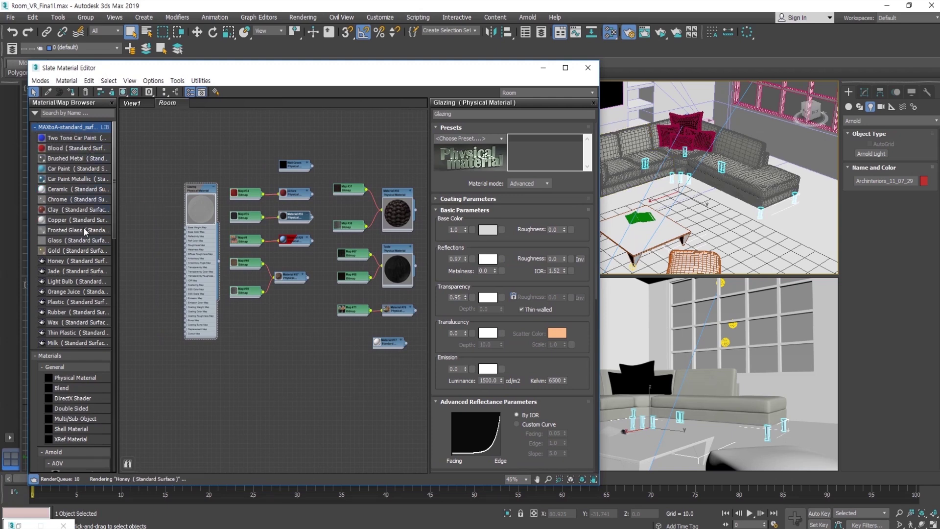
{"action": "left_click_drag", "start_coordinate": [73, 200], "coordinate": [279, 383]}
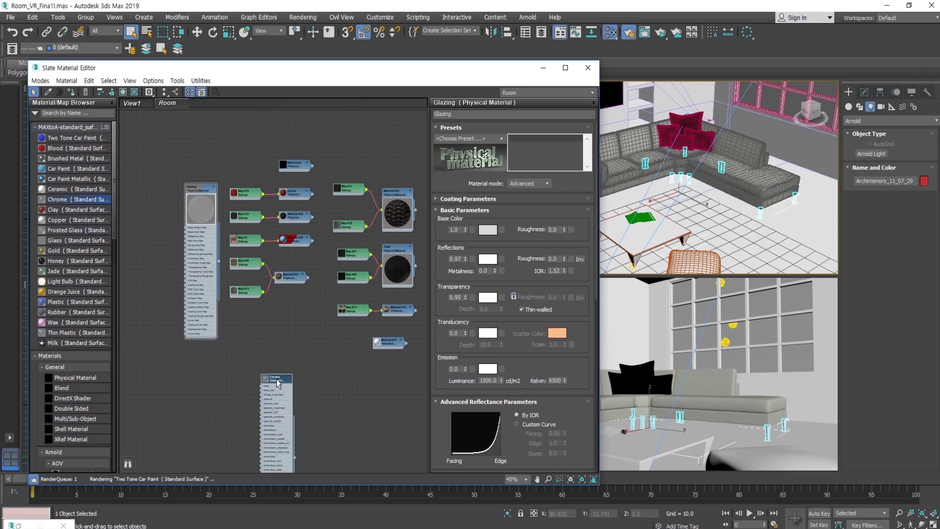
{"action": "right_click", "coordinate": [276, 378]}
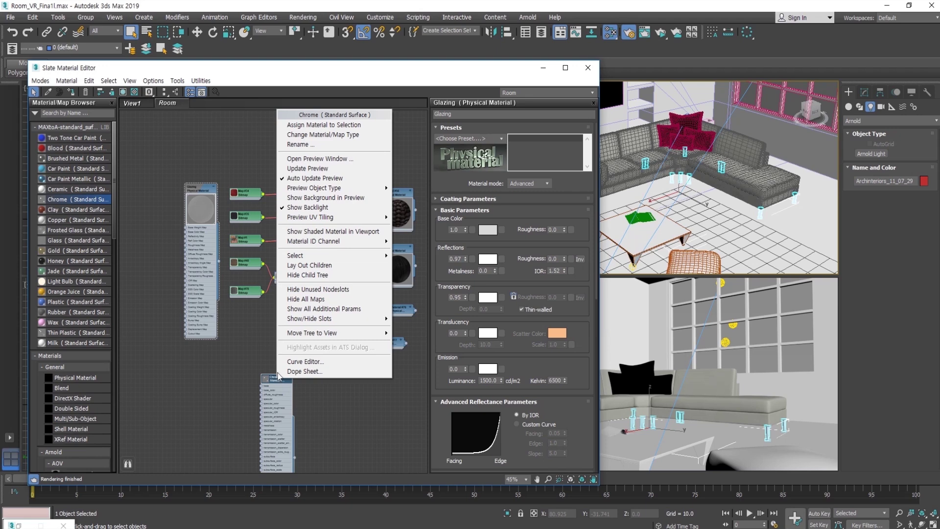
{"action": "left_click", "coordinate": [304, 124]}
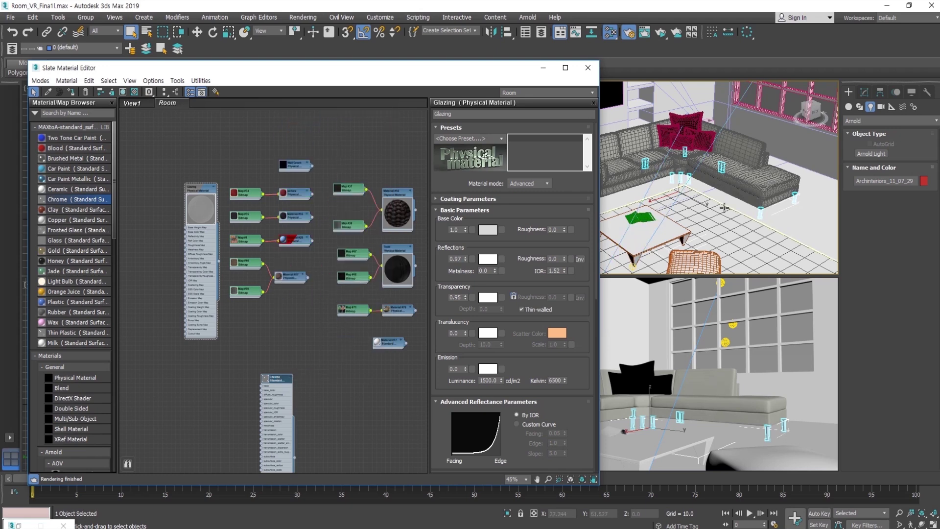
Step: Inspect the map connections of Material #57 and assign the material to the rug under the coffee table
{"action": "left_click", "coordinate": [645, 218]}
{"action": "left_click", "coordinate": [283, 284]}
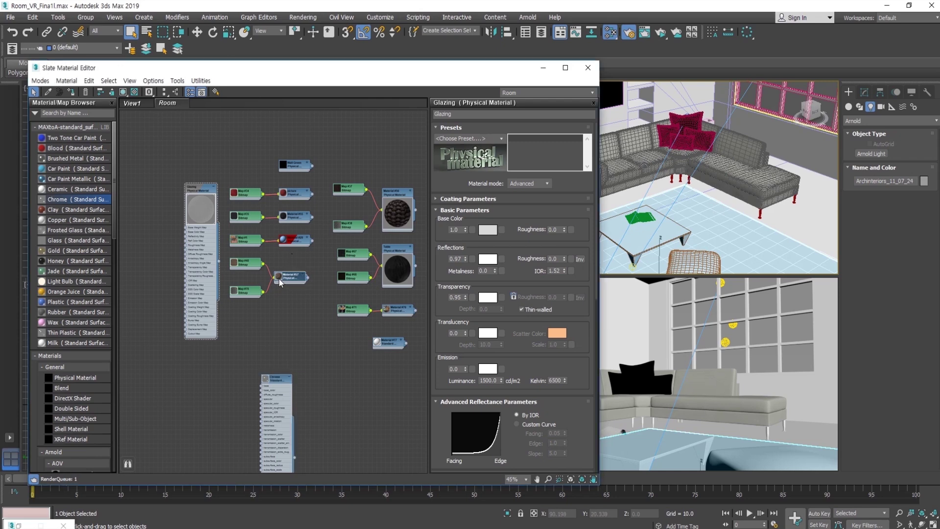
{"action": "scroll", "coordinate": [286, 287], "scroll_direction": "up", "scroll_amount": 4}
{"action": "scroll", "coordinate": [260, 264], "scroll_direction": "up", "scroll_amount": 3}
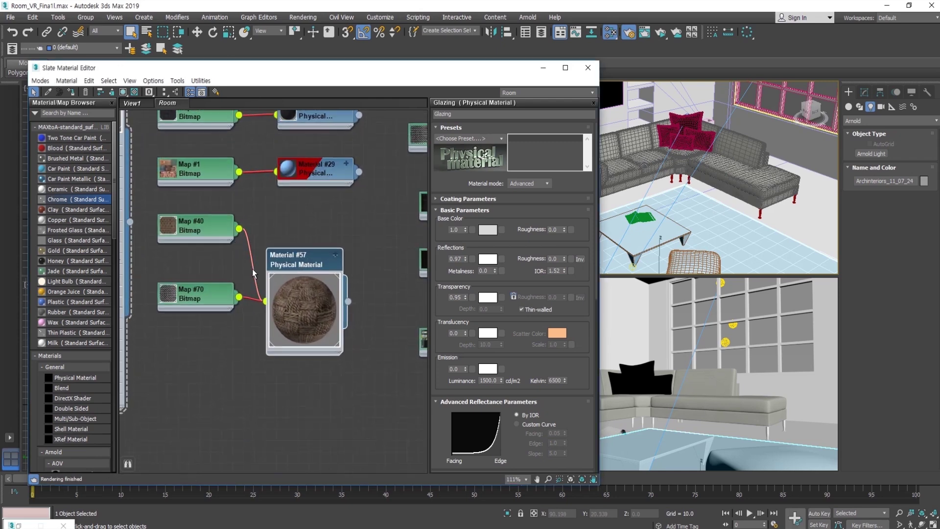
{"action": "left_click", "coordinate": [335, 254]}
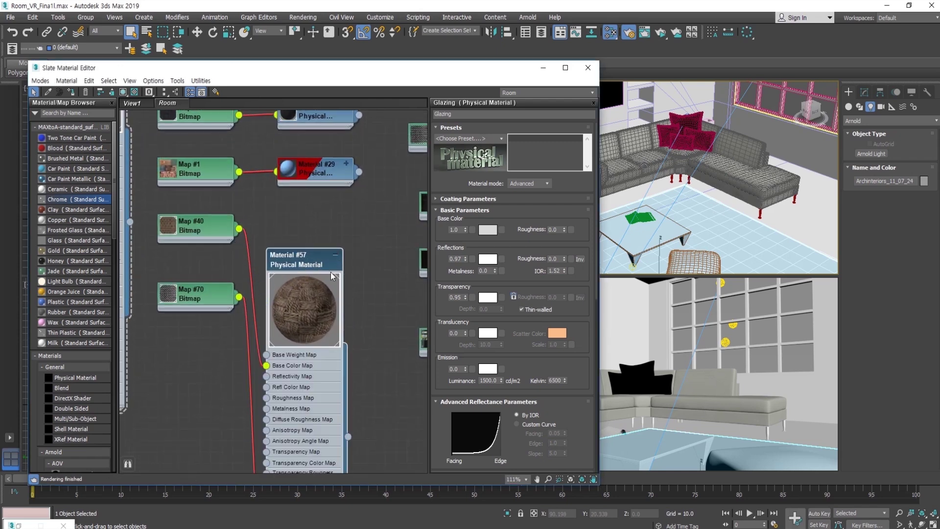
{"action": "middle_click_drag", "start_coordinate": [311, 371], "coordinate": [333, 225]}
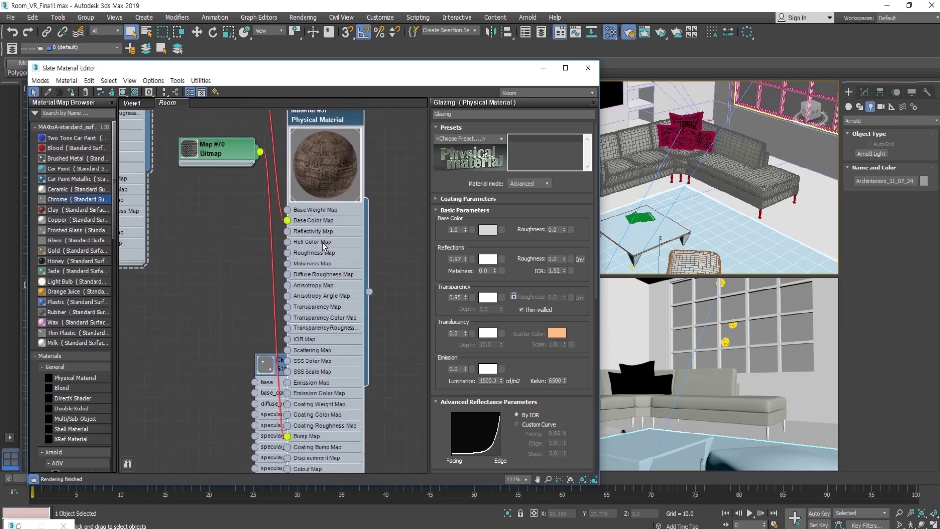
{"action": "middle_click_drag", "start_coordinate": [304, 169], "coordinate": [283, 296]}
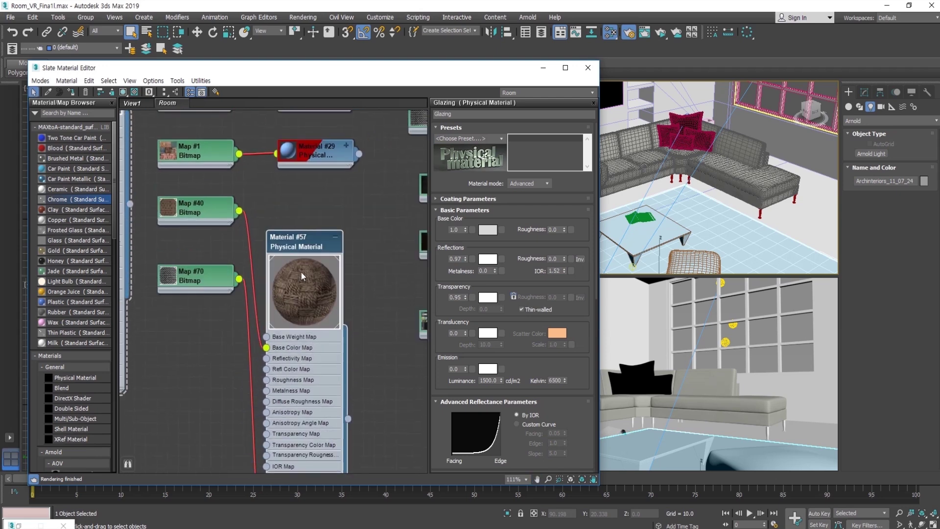
{"action": "right_click", "coordinate": [296, 242]}
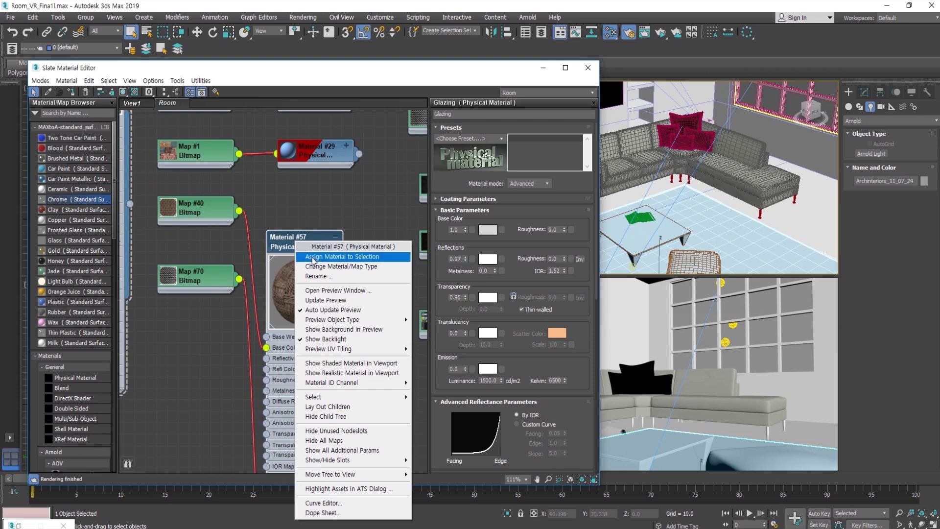
{"action": "left_click", "coordinate": [312, 257]}
{"action": "left_click", "coordinate": [336, 237]}
Step: Select both square ottomans beside the coffee table and assign the woven Material #56 to them
{"action": "scroll", "coordinate": [331, 245], "scroll_direction": "down", "scroll_amount": 1}
{"action": "scroll", "coordinate": [331, 245], "scroll_direction": "down", "scroll_amount": 2}
{"action": "middle_click_drag", "start_coordinate": [345, 240], "coordinate": [112, 337]}
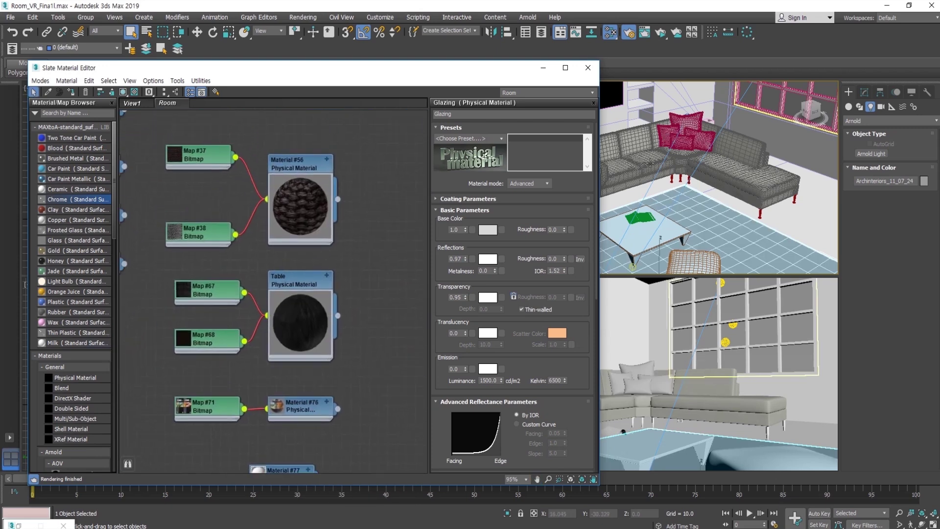
{"action": "left_click", "coordinate": [703, 268]}
{"action": "middle_click_drag", "start_coordinate": [682, 213], "coordinate": [740, 196]}
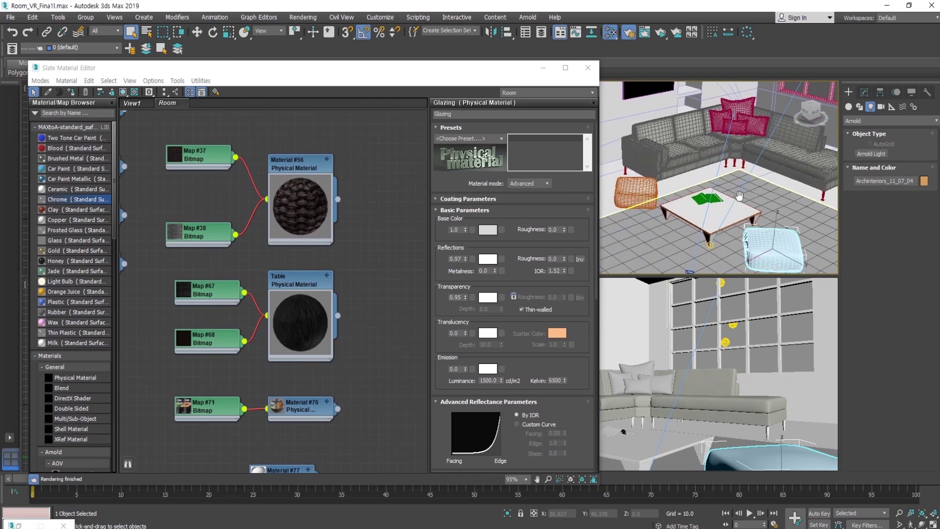
{"action": "left_click", "coordinate": [643, 191], "text": "ctrl"}
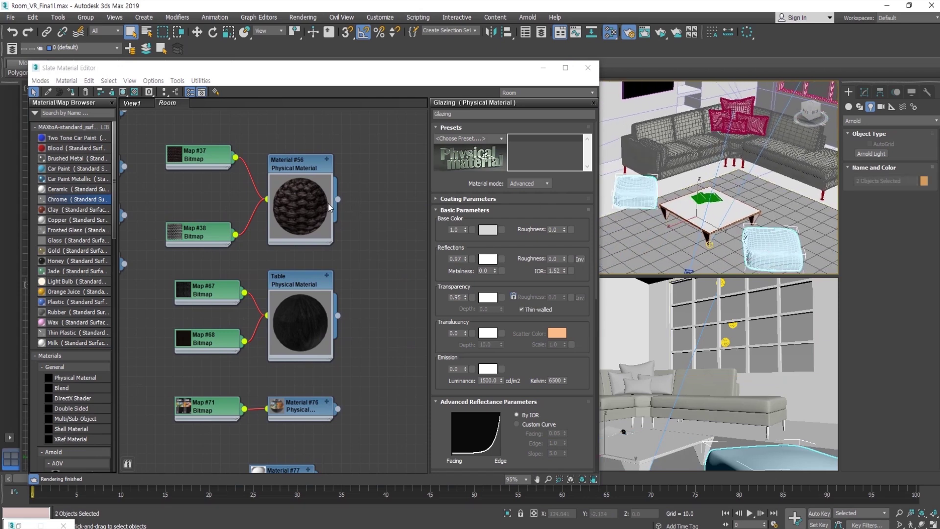
{"action": "right_click", "coordinate": [295, 164]}
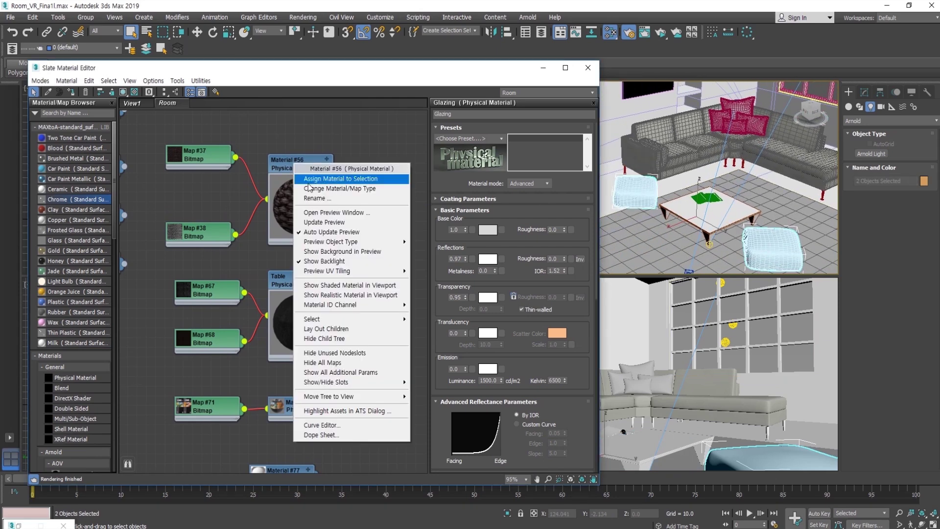
{"action": "left_click", "coordinate": [309, 180]}
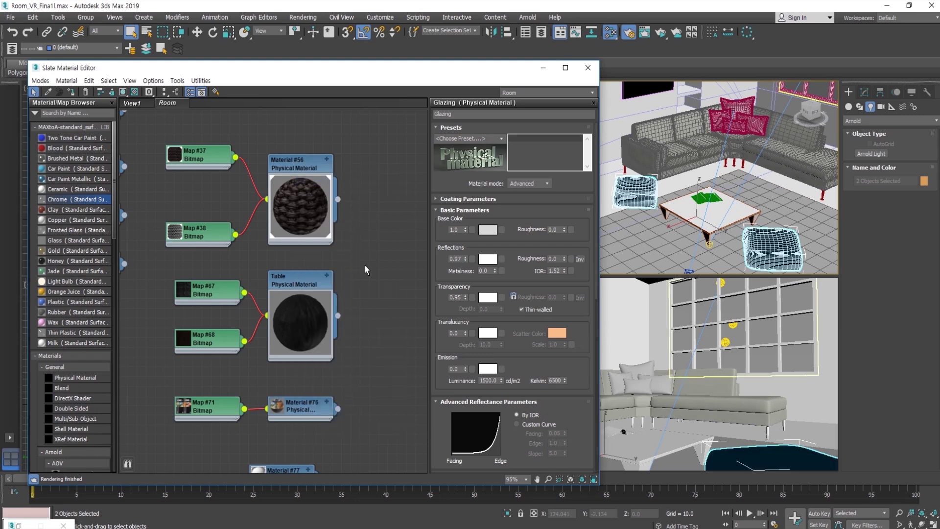
Step: Assign the Table material to the coffee table
{"action": "left_click", "coordinate": [708, 224]}
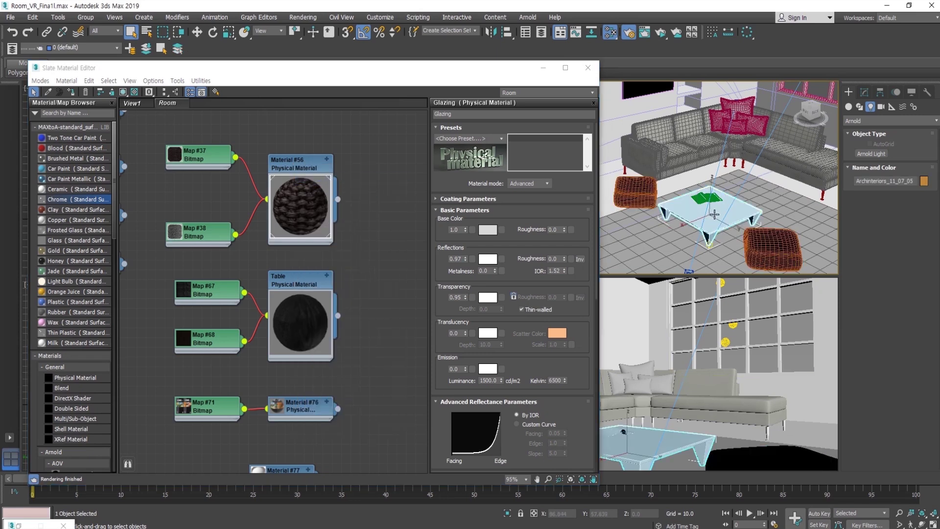
{"action": "right_click", "coordinate": [287, 283]}
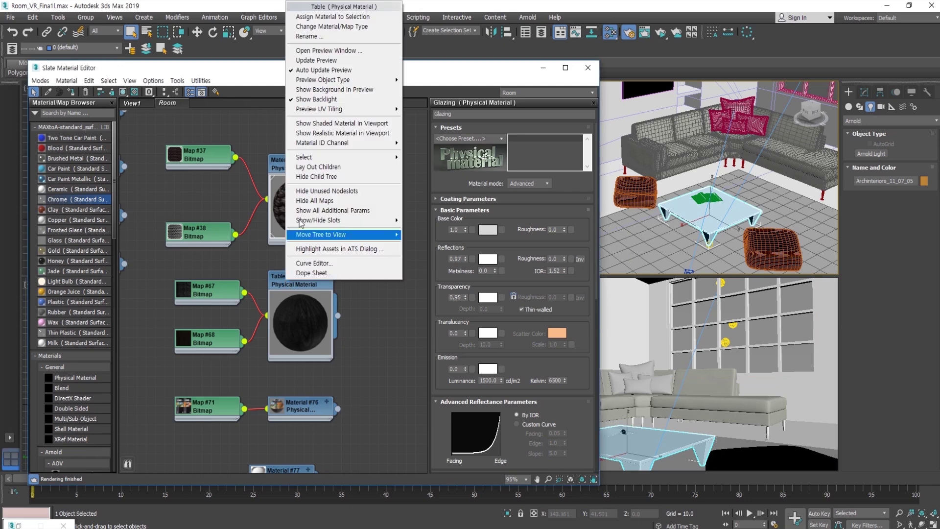
{"action": "left_click", "coordinate": [309, 19]}
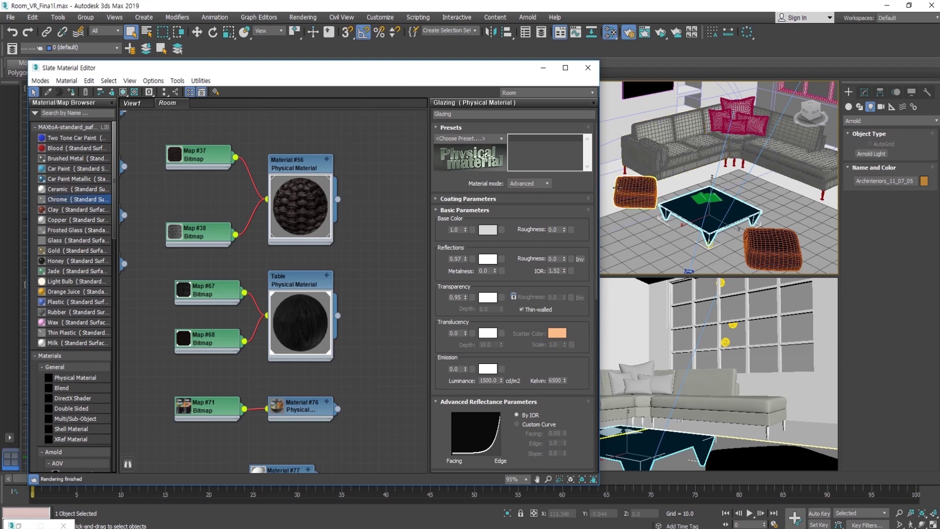
Step: Select the magazines on the coffee table, check the Map #71 bitmap and assign Material #76 to them
{"action": "scroll", "coordinate": [675, 212], "scroll_direction": "down", "scroll_amount": 4}
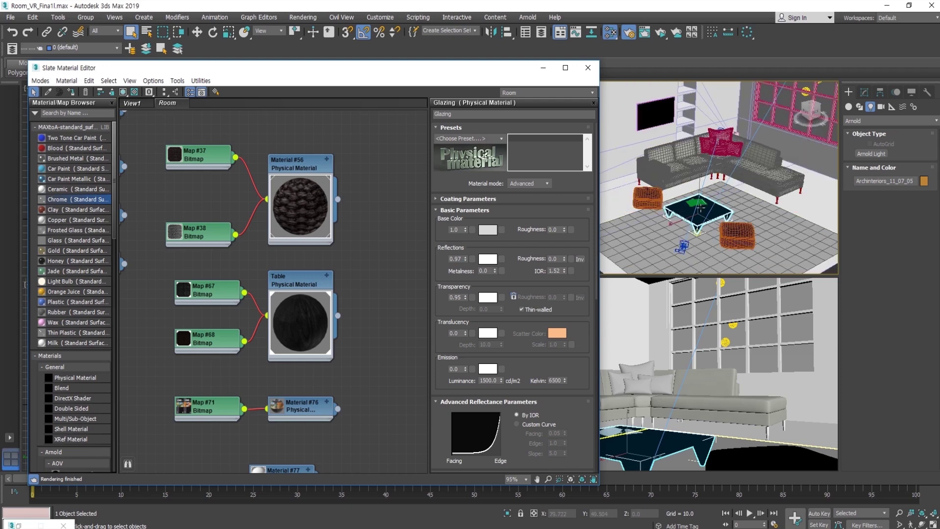
{"action": "left_click", "coordinate": [698, 203]}
{"action": "scroll", "coordinate": [287, 389], "scroll_direction": "down", "scroll_amount": 1}
{"action": "scroll", "coordinate": [230, 414], "scroll_direction": "up", "scroll_amount": 2}
{"action": "middle_click_drag", "start_coordinate": [230, 413], "coordinate": [284, 249]}
{"action": "left_click", "coordinate": [284, 248]}
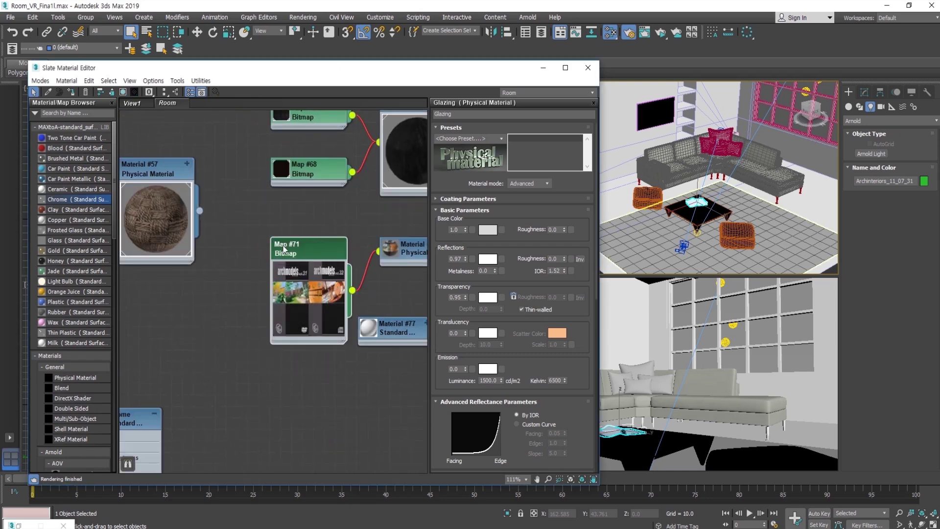
{"action": "middle_click_drag", "start_coordinate": [348, 288], "coordinate": [268, 310]}
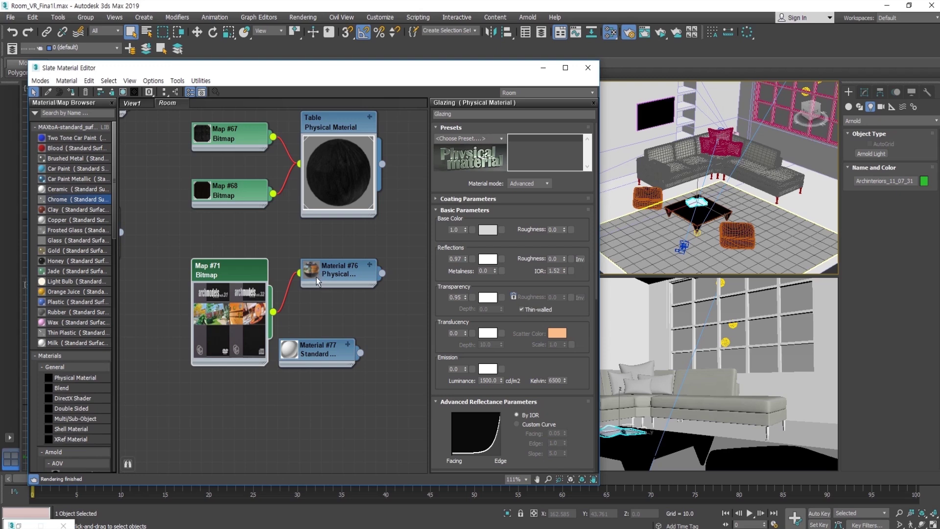
{"action": "middle_click_drag", "start_coordinate": [316, 277], "coordinate": [268, 312]}
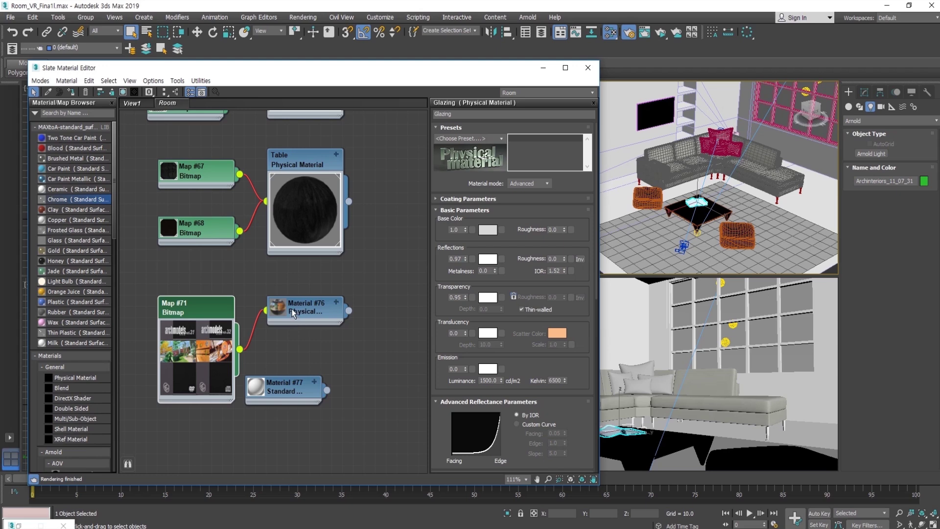
{"action": "right_click", "coordinate": [284, 308]}
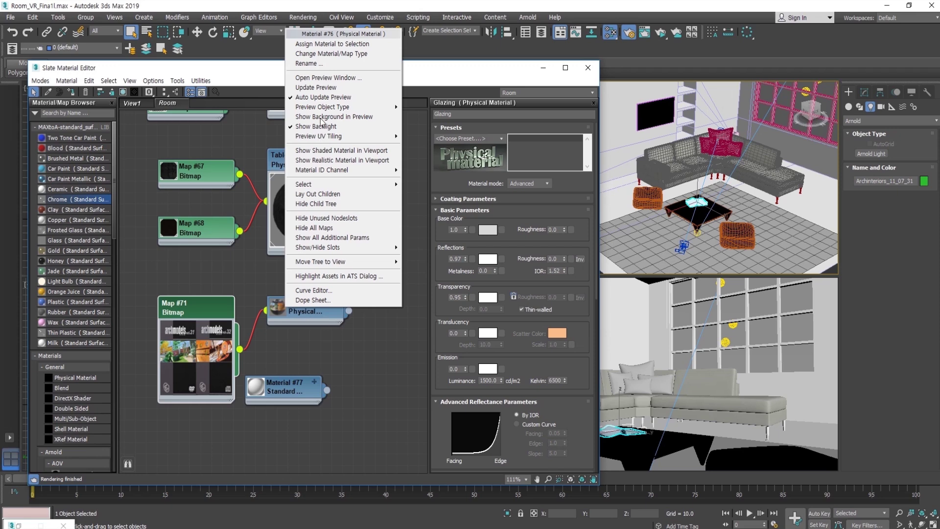
{"action": "left_click", "coordinate": [325, 43]}
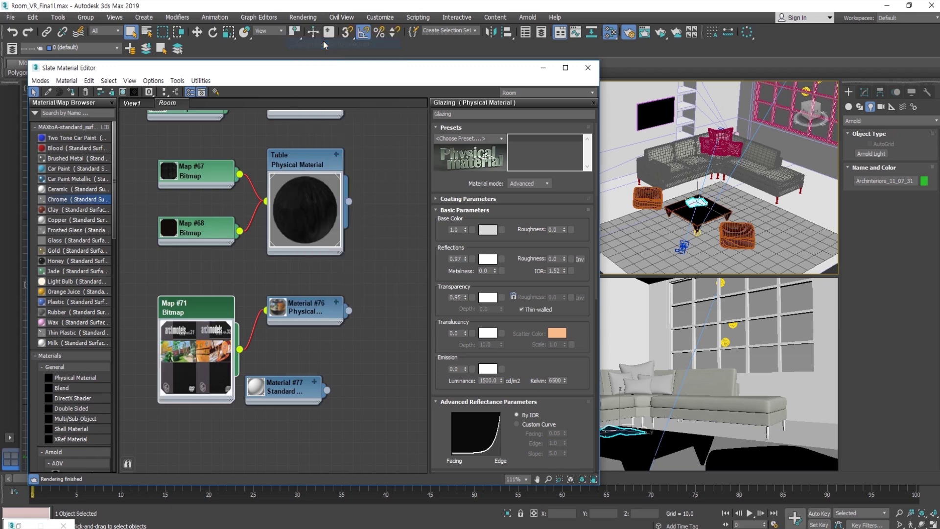
Step: Minimize the material editor, render the scene and align the cloned render with the earlier ones
{"action": "left_click", "coordinate": [545, 71]}
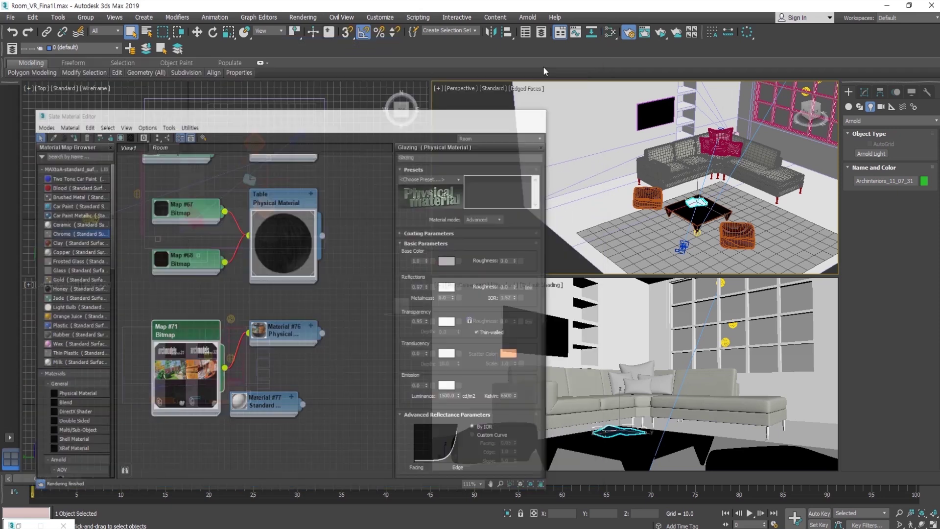
{"action": "left_click", "coordinate": [662, 35]}
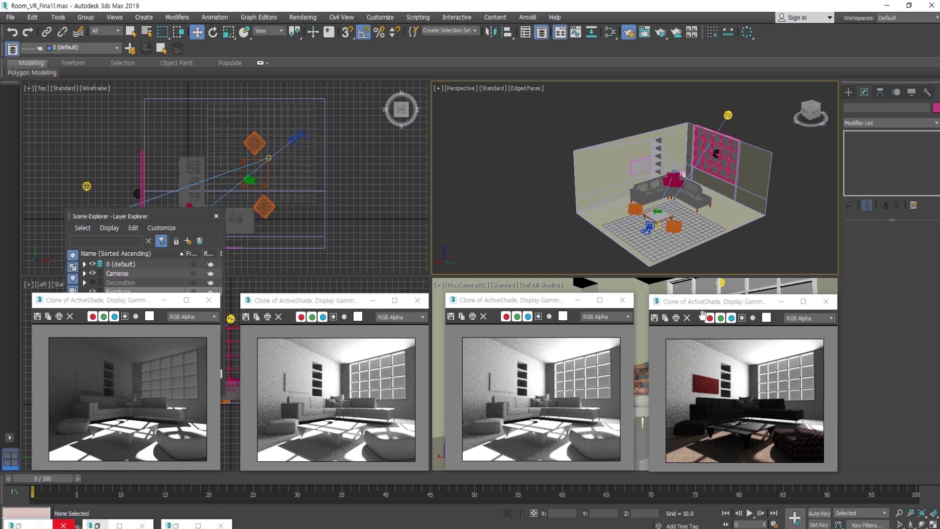
{"action": "left_click_drag", "start_coordinate": [705, 302], "coordinate": [703, 300]}
{"action": "left_click", "coordinate": [744, 374]}
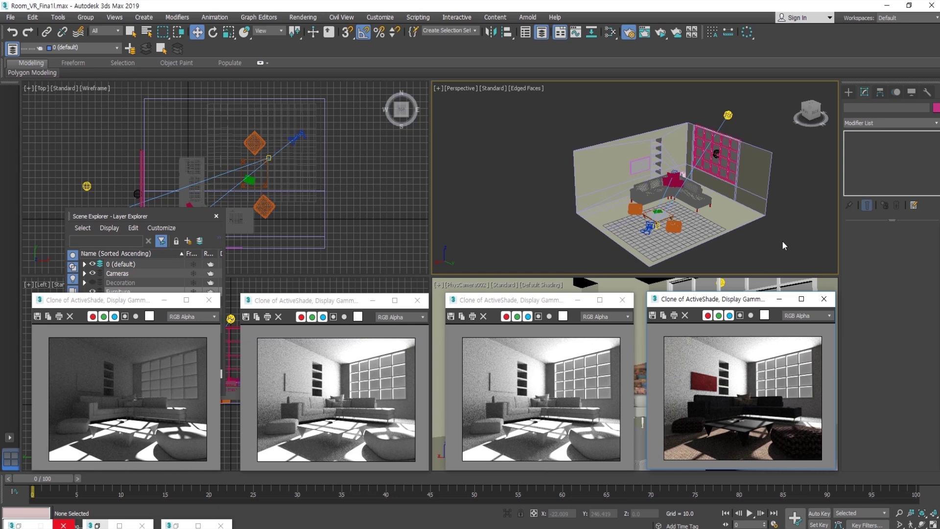
Step: Unhide the Decoration layer and inspect the plants and shelf objects in the perspective view
{"action": "middle_click_drag", "start_coordinate": [719, 206], "coordinate": [686, 201]}
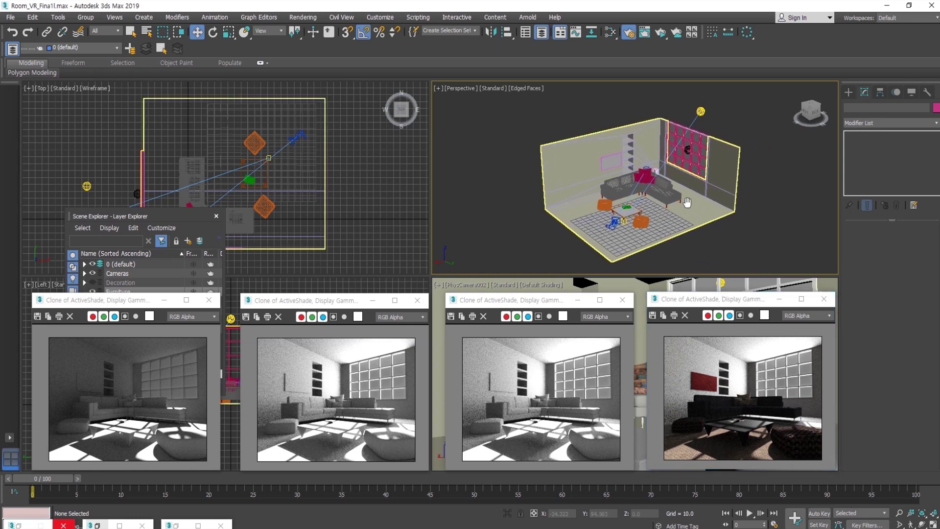
{"action": "left_click", "coordinate": [75, 219]}
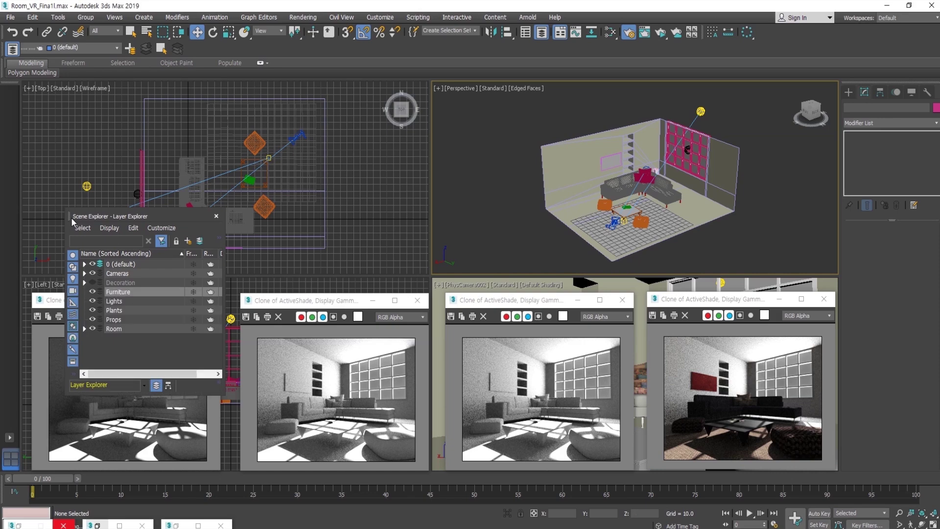
{"action": "left_click", "coordinate": [93, 283]}
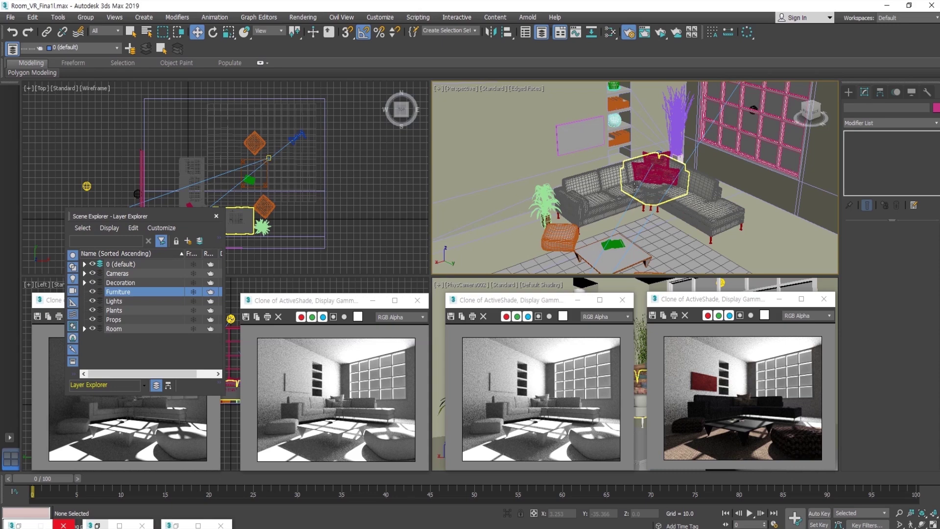
{"action": "middle_click_drag", "start_coordinate": [634, 187], "coordinate": [617, 148], "text": "alt"}
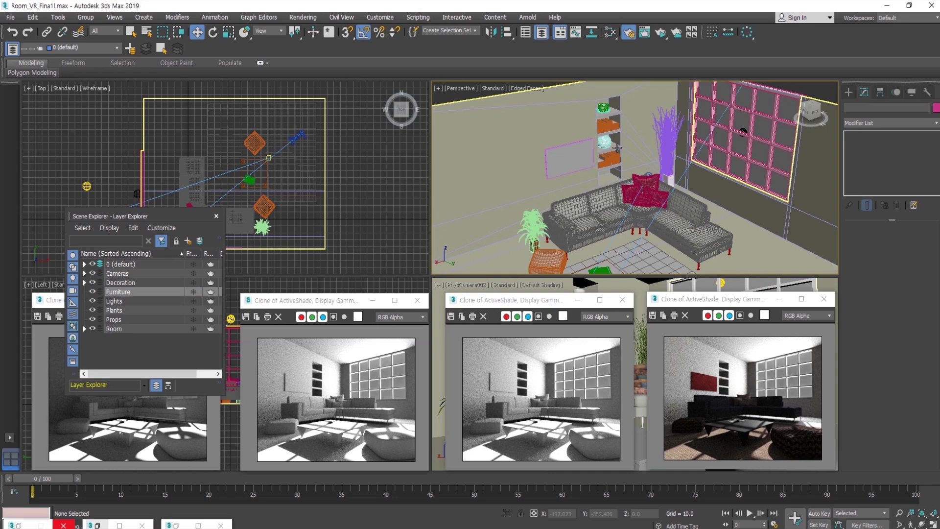
{"action": "scroll", "coordinate": [617, 147], "scroll_direction": "up", "scroll_amount": 3}
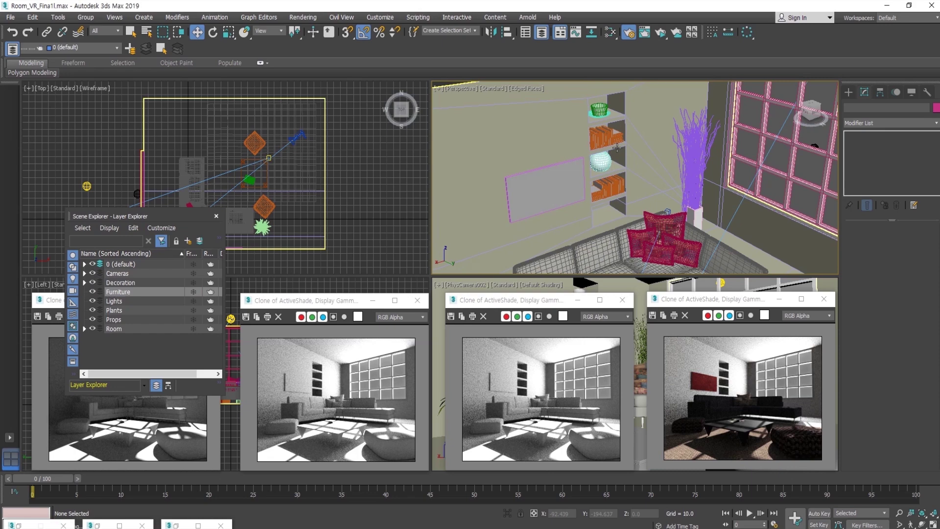
{"action": "middle_click_drag", "start_coordinate": [617, 148], "coordinate": [614, 154]}
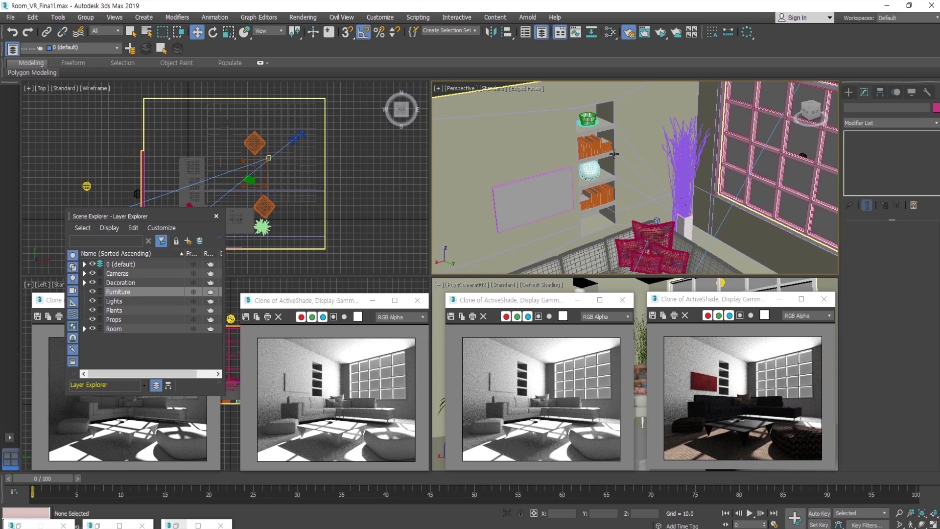
Step: Clone the decorated room's ActiveShade render, minimize the original and place the clone above the earlier renders
{"action": "left_click", "coordinate": [198, 525]}
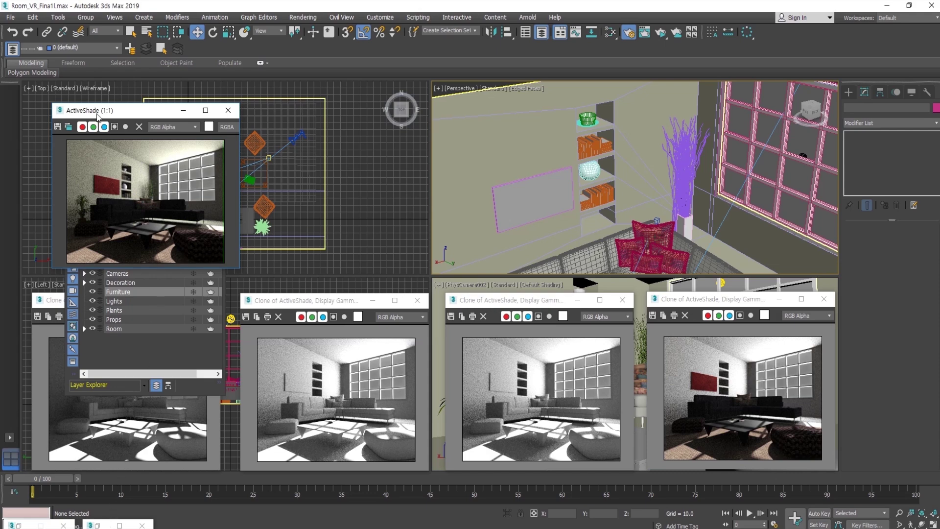
{"action": "left_click", "coordinate": [68, 127]}
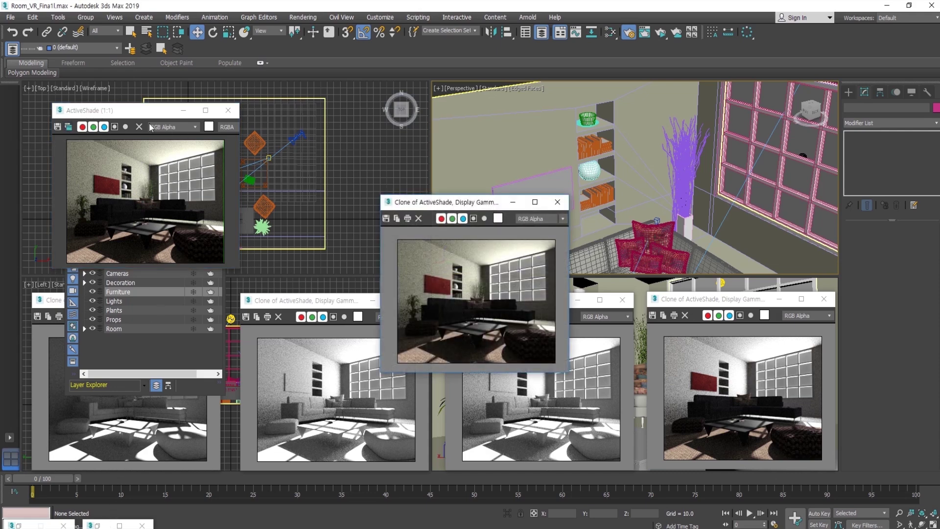
{"action": "left_click", "coordinate": [183, 110]}
{"action": "mouse_move", "coordinate": [446, 209]}
{"action": "left_mouse_down"}
{"action": "mouse_move", "coordinate": [120, 99]}
{"action": "mouse_move", "coordinate": [107, 105]}
{"action": "left_mouse_up"}
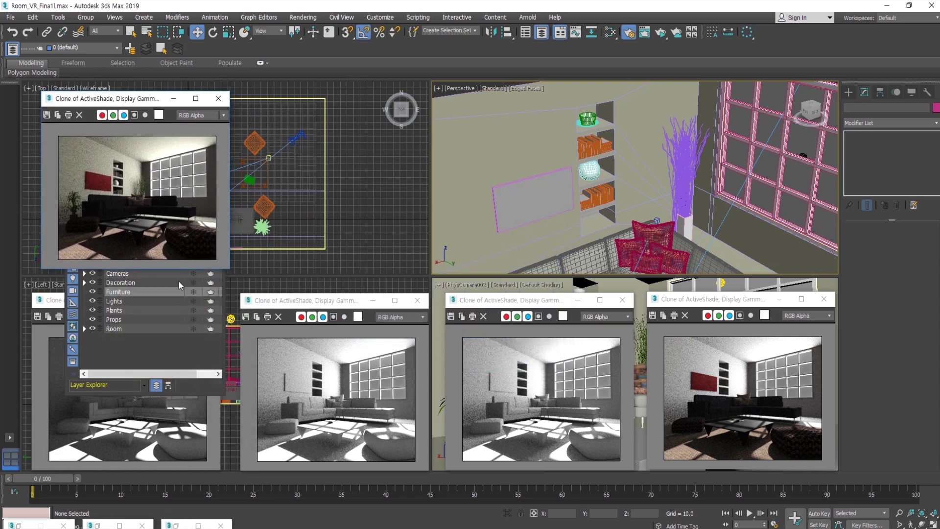
Step: Restore the Slate Material Editor and locate the sky bitmap feeding the two Color Correct maps in the Room view
{"action": "left_click", "coordinate": [130, 428]}
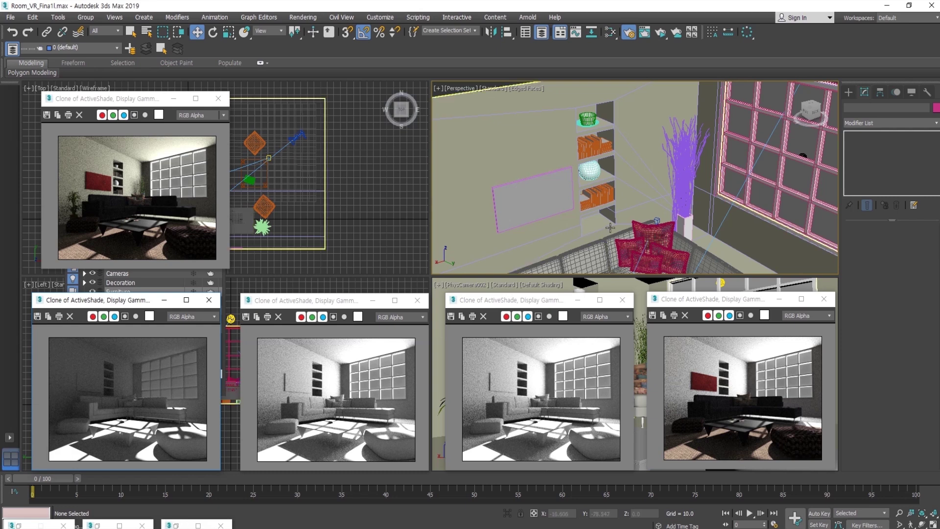
{"action": "left_click", "coordinate": [175, 525]}
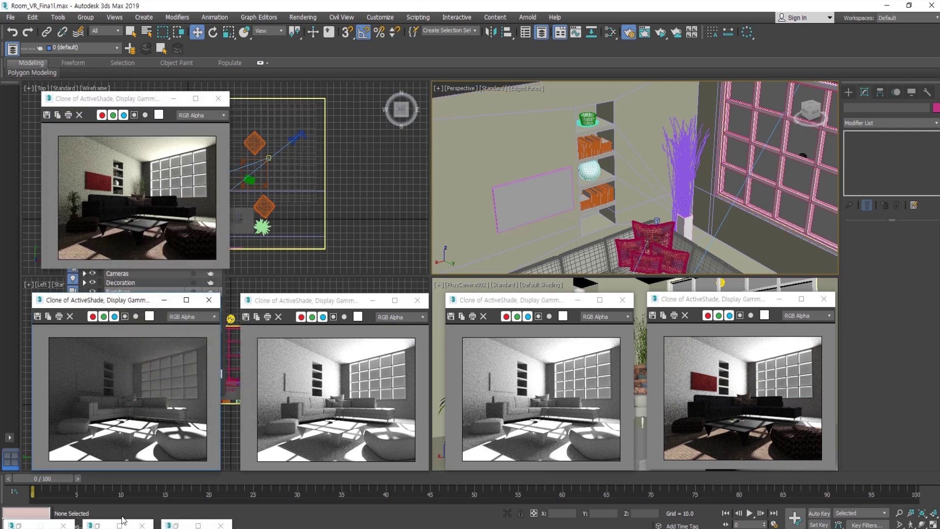
{"action": "left_click", "coordinate": [98, 525]}
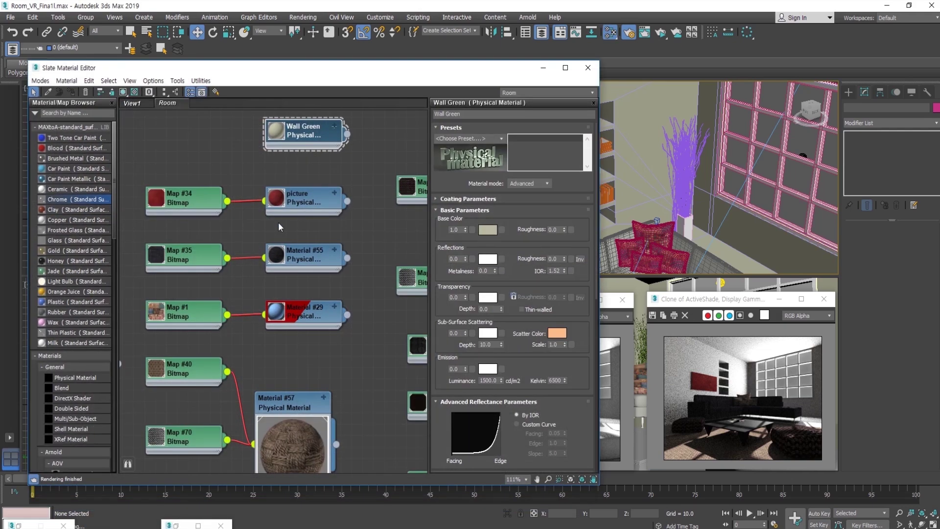
{"action": "scroll", "coordinate": [262, 293], "scroll_direction": "down", "scroll_amount": 4}
{"action": "middle_click_drag", "start_coordinate": [356, 301], "coordinate": [136, 291]}
{"action": "middle_click_drag", "start_coordinate": [361, 380], "coordinate": [200, 394]}
{"action": "scroll", "coordinate": [198, 349], "scroll_direction": "up", "scroll_amount": 2}
{"action": "scroll", "coordinate": [197, 348], "scroll_direction": "up", "scroll_amount": 2}
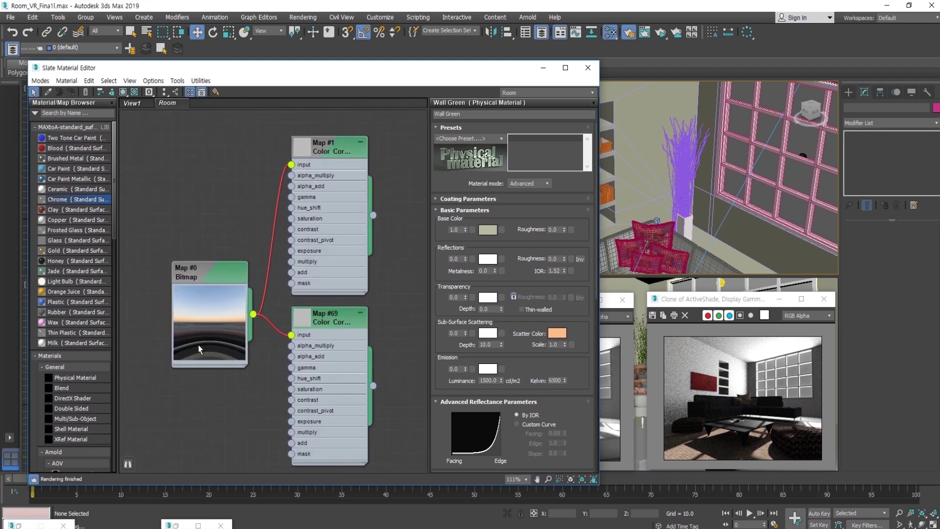
Step: Examine the parameters of the Map #0 HDR bitmap and its links to the Color Correct maps Map #1 and Map #69
{"action": "double_click", "coordinate": [204, 310]}
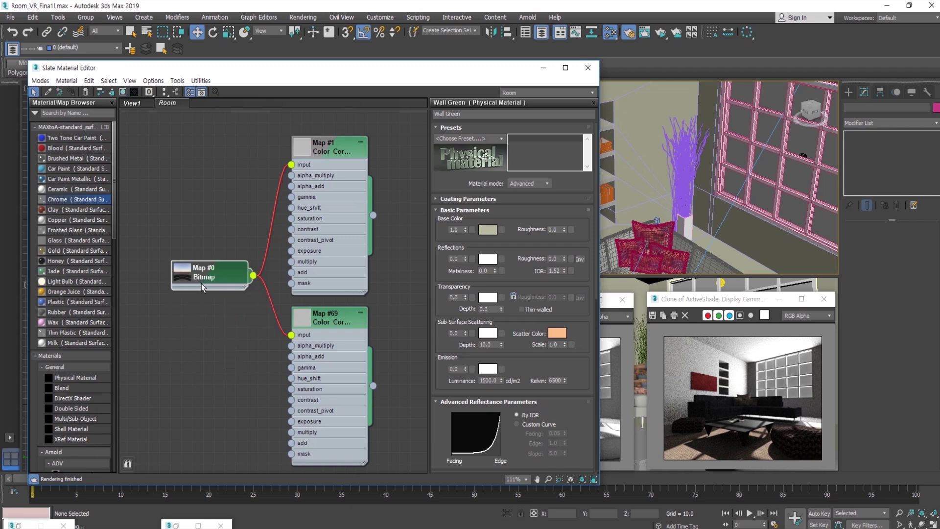
{"action": "left_click", "coordinate": [327, 151]}
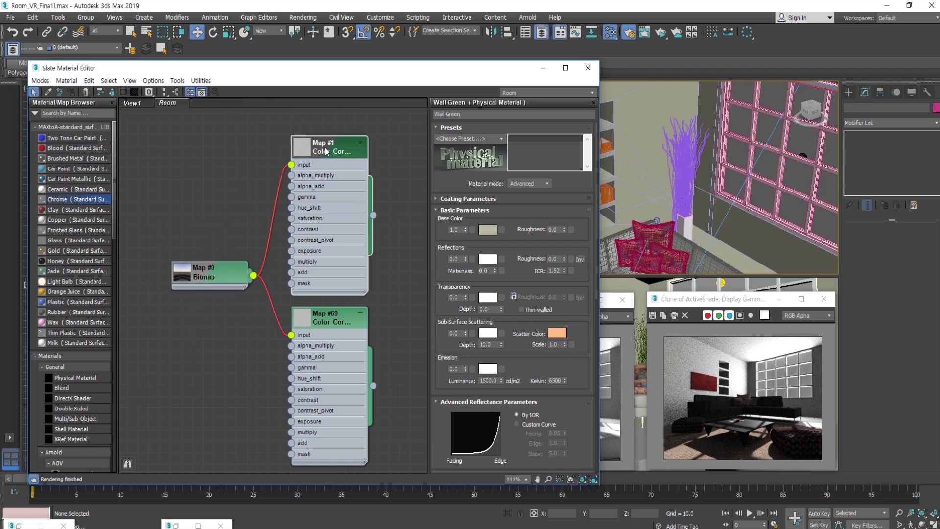
{"action": "mouse_move", "coordinate": [368, 322]}
{"action": "middle_mouse_down"}
{"action": "mouse_move", "coordinate": [338, 305]}
{"action": "mouse_move", "coordinate": [364, 307]}
{"action": "middle_mouse_up"}
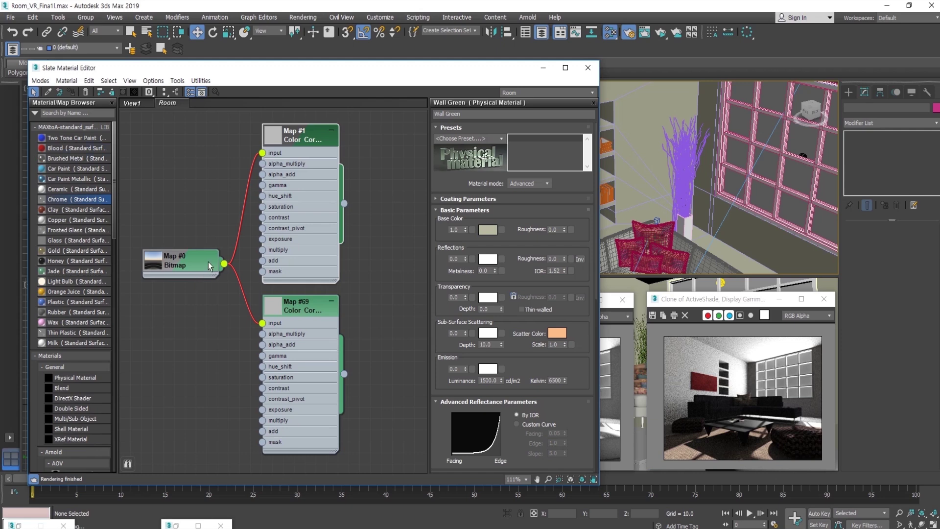
{"action": "double_click", "coordinate": [180, 265]}
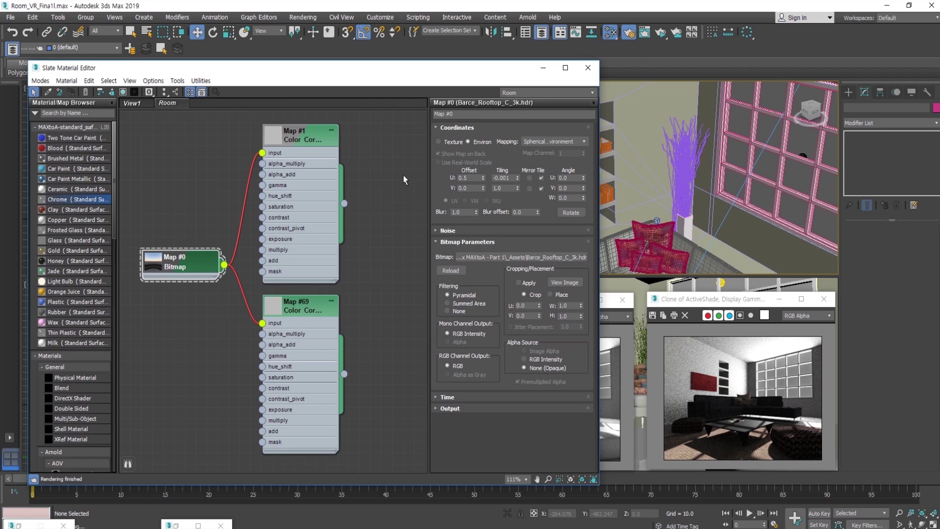
{"action": "left_click", "coordinate": [382, 186]}
{"action": "left_click", "coordinate": [304, 141]}
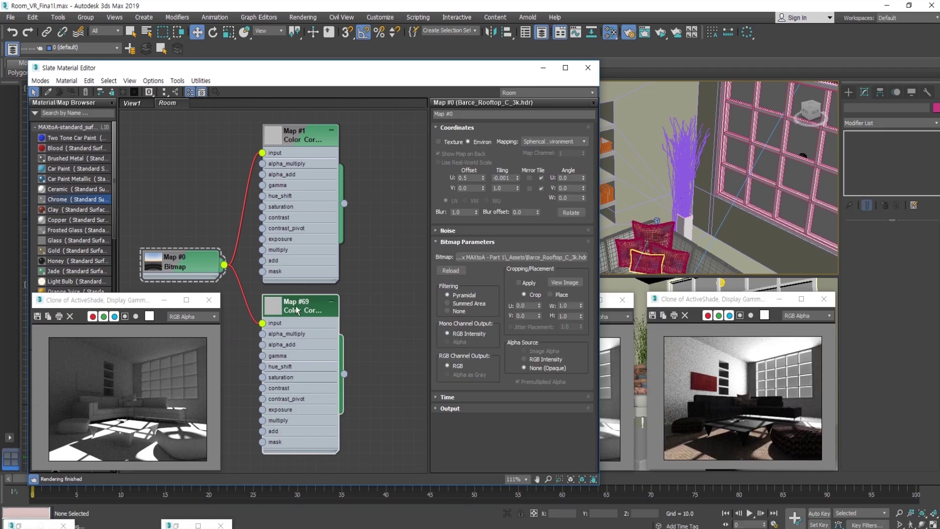
{"action": "left_click", "coordinate": [292, 140]}
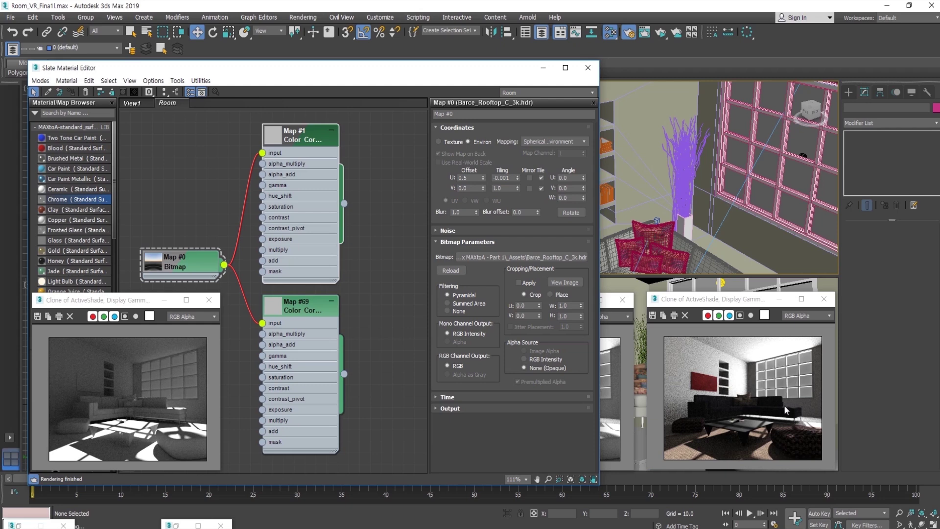
{"action": "left_click", "coordinate": [289, 314]}
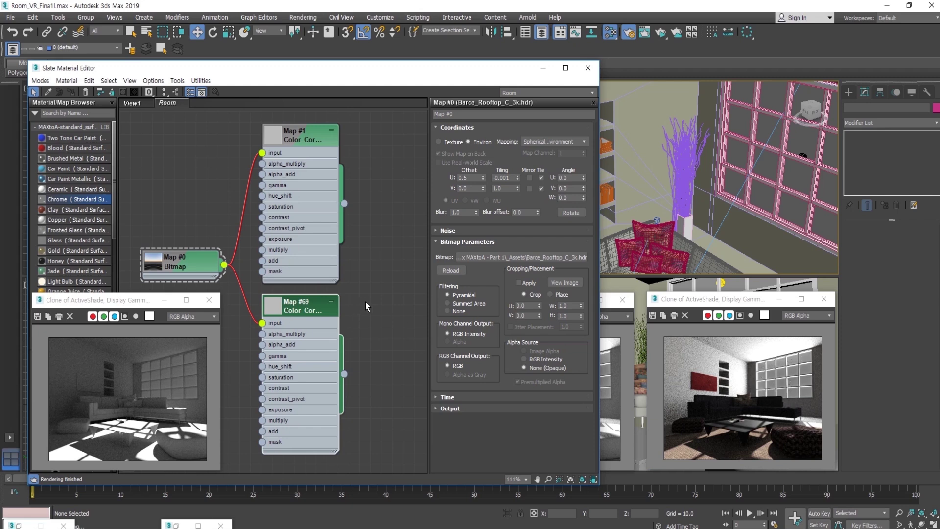
{"action": "left_click", "coordinate": [381, 295]}
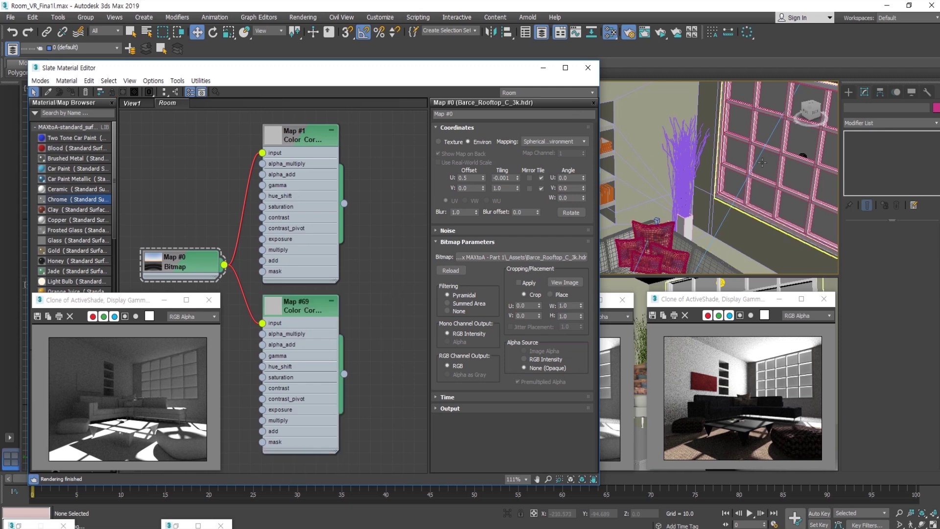
Step: Select the Skydome light outside the window wall and set its color source to Texture
{"action": "scroll", "coordinate": [763, 162], "scroll_direction": "down", "scroll_amount": 5}
{"action": "middle_click_drag", "start_coordinate": [762, 162], "coordinate": [724, 181], "text": "alt"}
{"action": "left_click", "coordinate": [743, 149]}
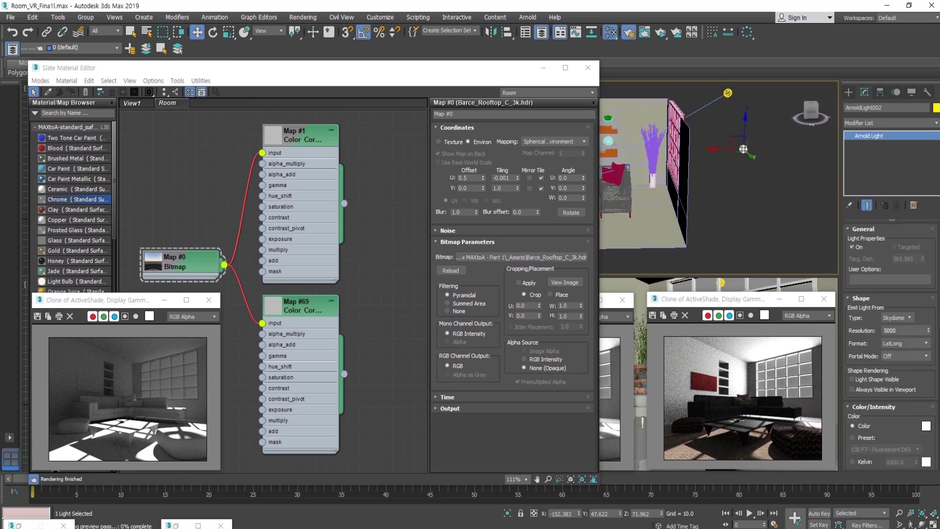
{"action": "middle_click_drag", "start_coordinate": [744, 149], "coordinate": [718, 174], "text": "alt"}
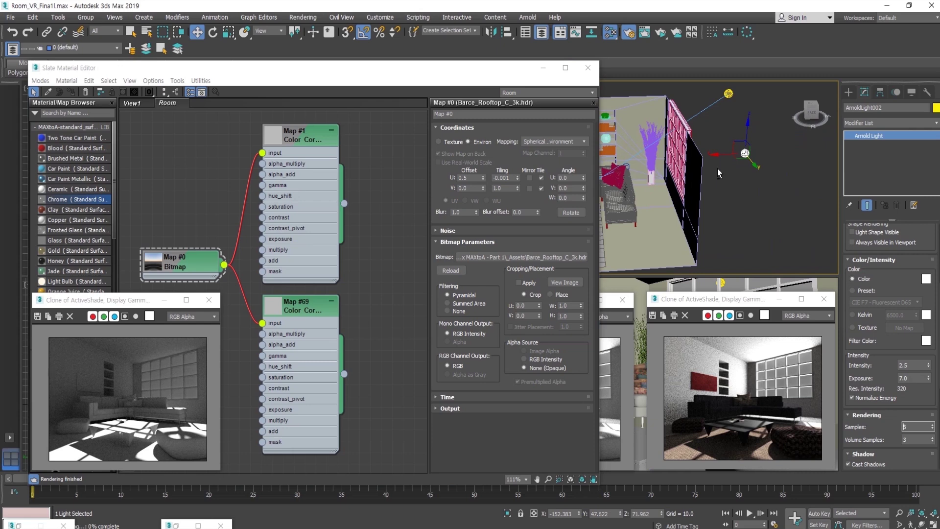
{"action": "left_click", "coordinate": [853, 327]}
Step: Assign the Map #1 Color Correct map to the Skydome light's color texture as an instance
{"action": "double_click", "coordinate": [298, 306]}
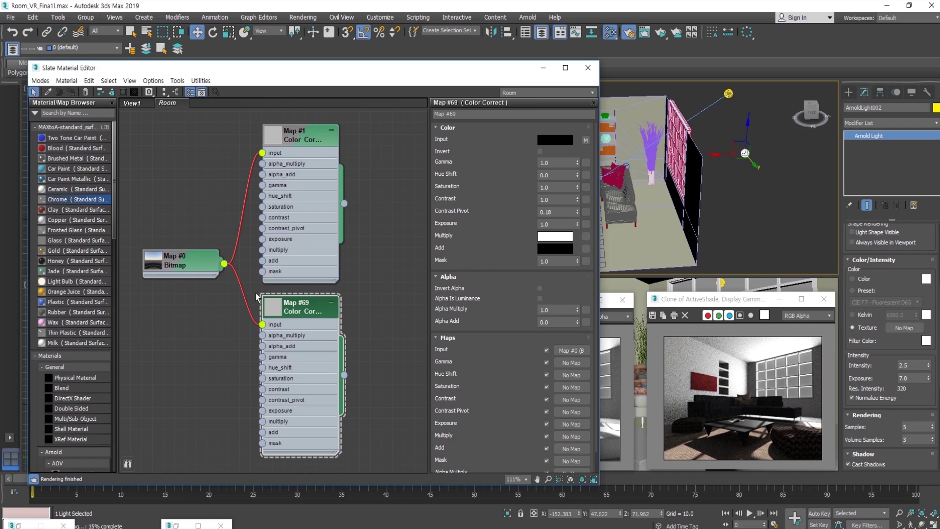
{"action": "left_click_drag", "start_coordinate": [344, 204], "coordinate": [509, 201]}
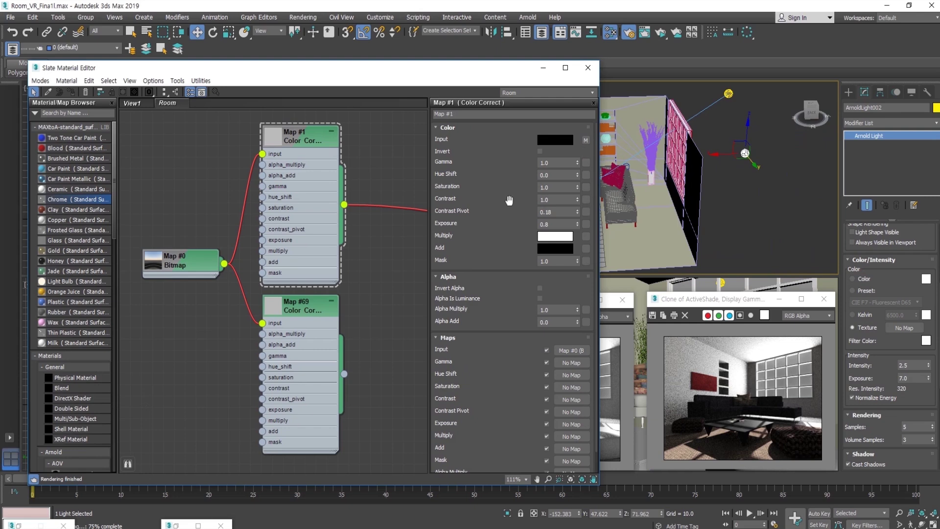
{"action": "left_click_drag", "start_coordinate": [510, 200], "coordinate": [904, 328]}
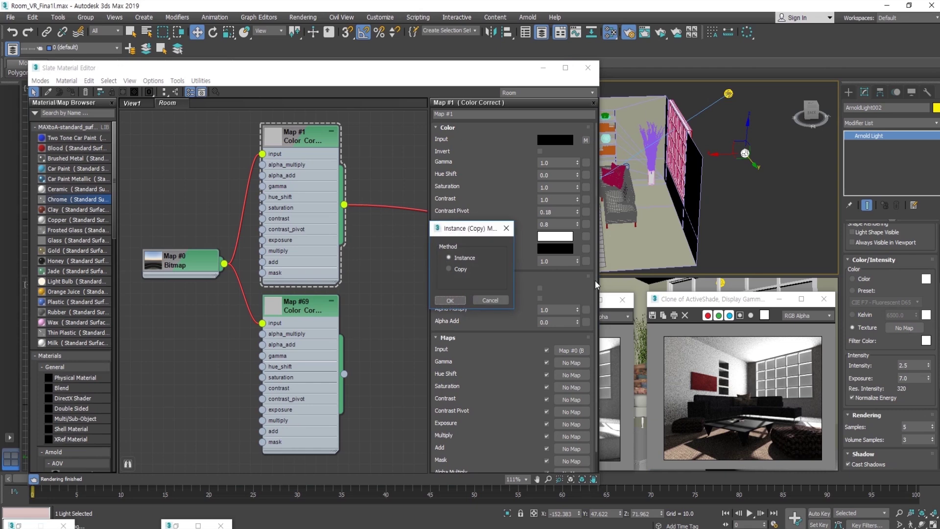
{"action": "left_click", "coordinate": [450, 300]}
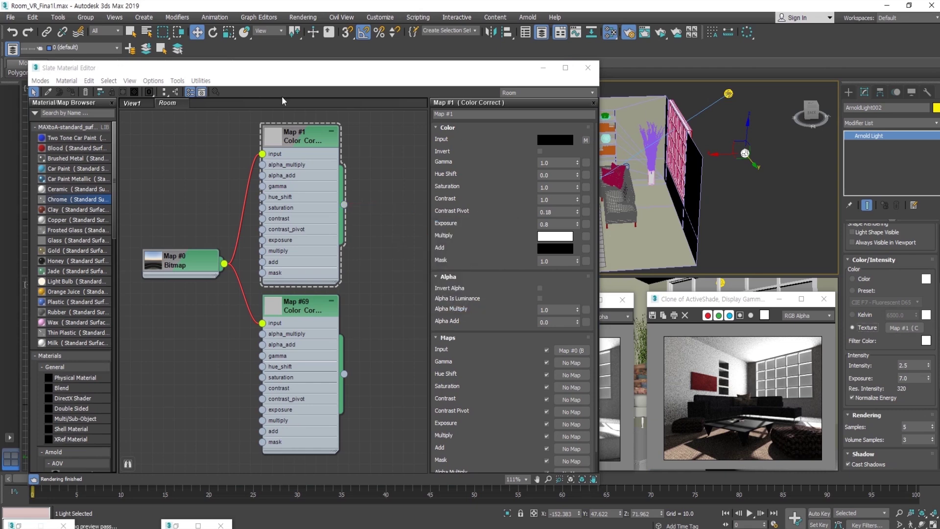
Step: Close the running ActiveShade render and open the Arnold Render Setup
{"action": "left_click_drag", "start_coordinate": [245, 73], "coordinate": [370, 62]}
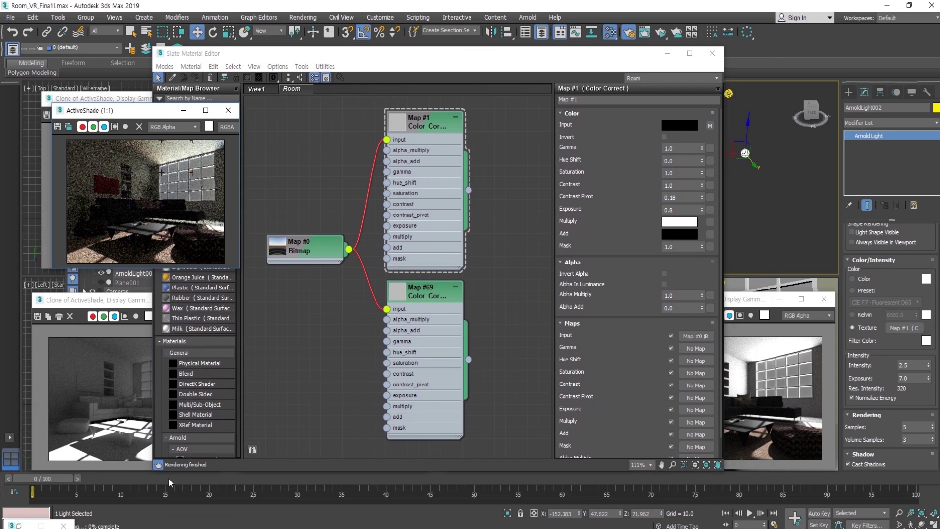
{"action": "left_click", "coordinate": [228, 110]}
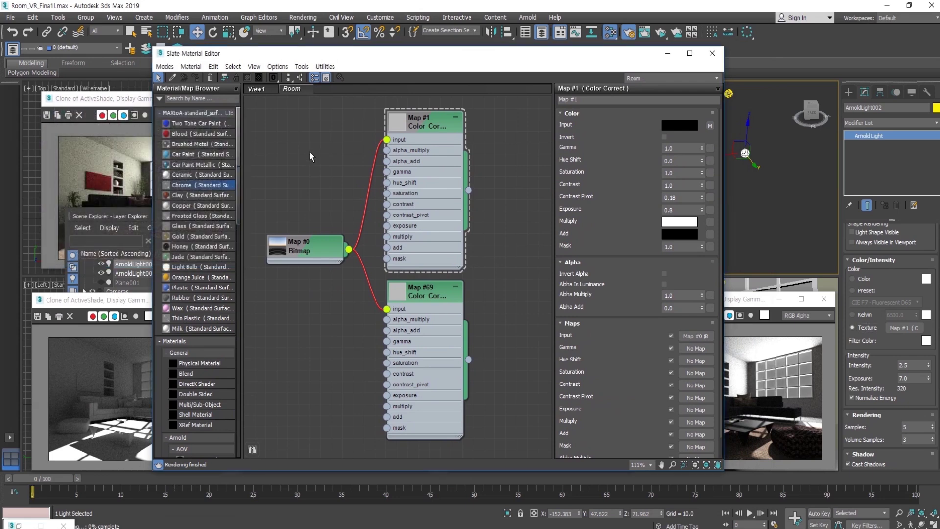
{"action": "left_click", "coordinate": [632, 31]}
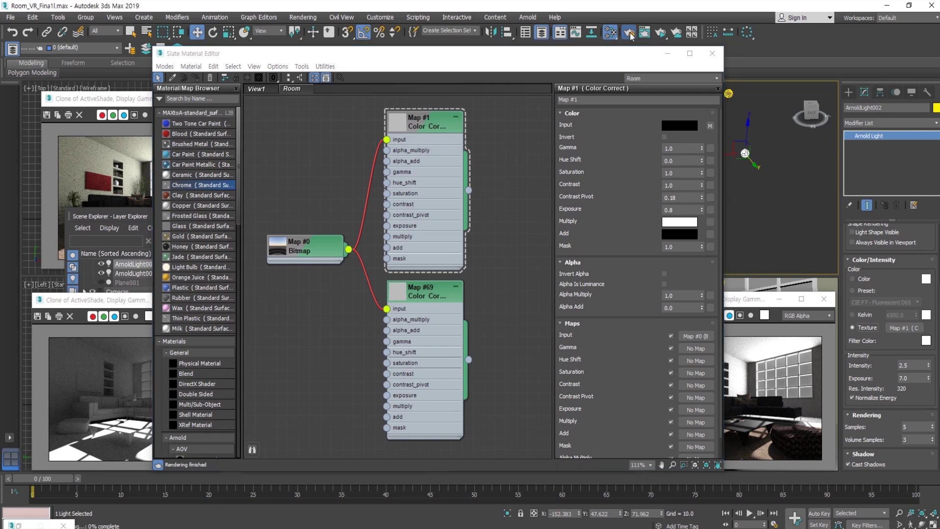
{"action": "left_click", "coordinate": [630, 32]}
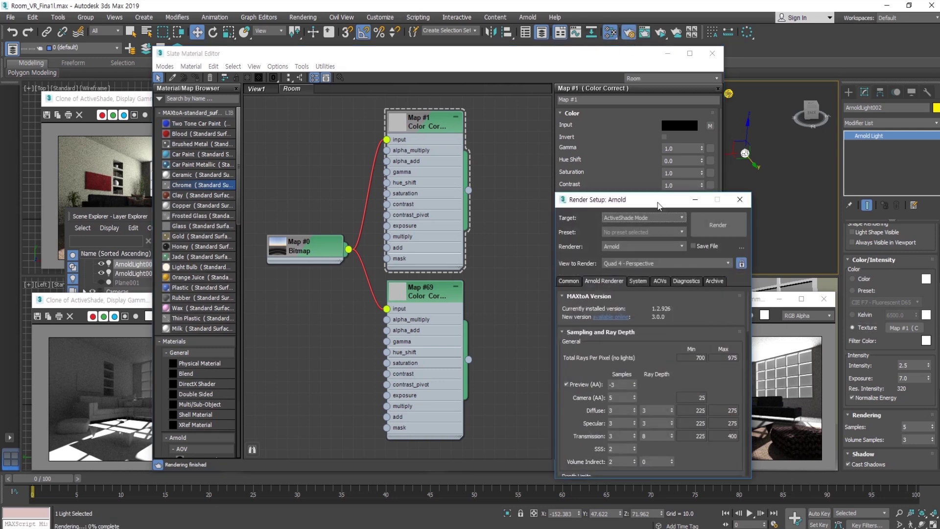
Step: Choose Custom Map as the Background (Backplate) source in the Arnold environment settings
{"action": "left_click_drag", "start_coordinate": [661, 206], "coordinate": [686, 106]}
{"action": "left_click", "coordinate": [656, 291]}
{"action": "scroll", "coordinate": [662, 308], "scroll_direction": "down", "scroll_amount": 10}
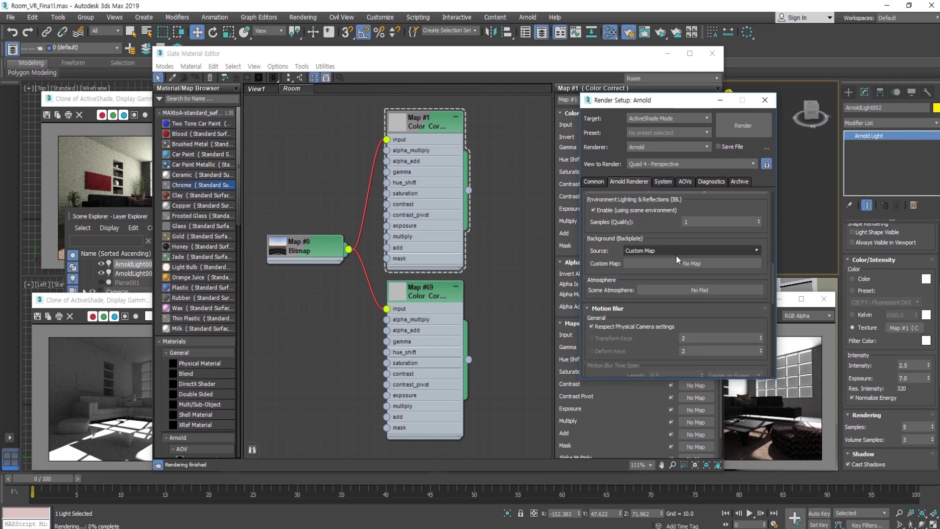
{"action": "mouse_move", "coordinate": [469, 360]}
{"action": "left_mouse_down"}
{"action": "mouse_move", "coordinate": [550, 354]}
{"action": "mouse_move", "coordinate": [474, 365]}
{"action": "left_mouse_up"}
{"action": "left_click", "coordinate": [512, 337]}
{"action": "left_click", "coordinate": [773, 238]}
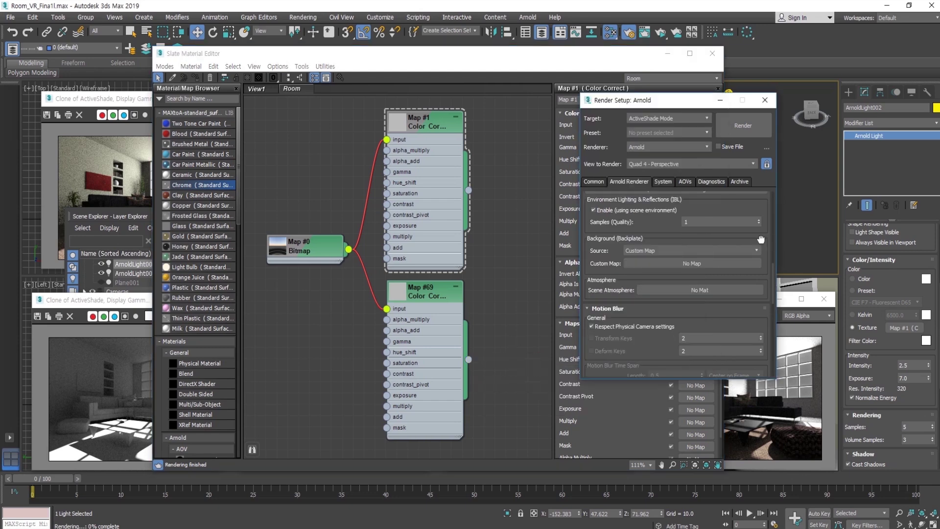
{"action": "left_click", "coordinate": [750, 248]}
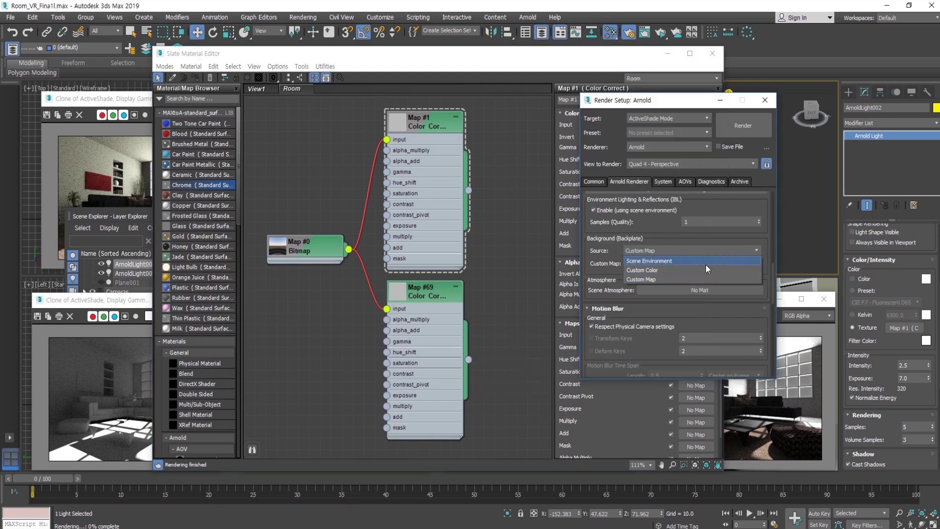
{"action": "left_click", "coordinate": [698, 280]}
{"action": "left_click", "coordinate": [507, 334]}
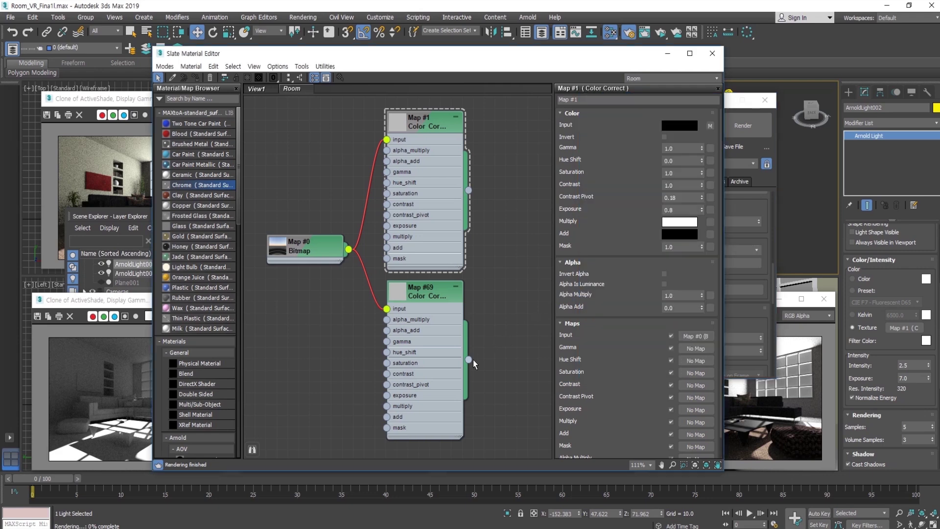
Step: Assign the Map #69 Color Correct map as the custom map of the Arnold background
{"action": "left_click_drag", "start_coordinate": [505, 54], "coordinate": [366, 57]}
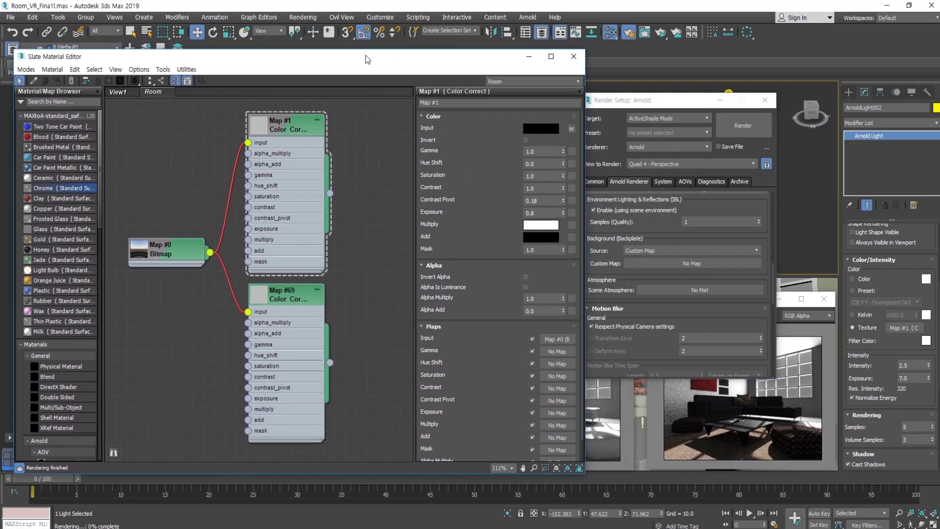
{"action": "left_click_drag", "start_coordinate": [331, 364], "coordinate": [690, 263]}
{"action": "left_click", "coordinate": [656, 271]}
{"action": "left_click", "coordinate": [354, 290]}
{"action": "left_click", "coordinate": [314, 292]}
Step: Look up the Color Correct map among the Arnold color maps that can be added to the Room view
{"action": "right_click", "coordinate": [375, 288]}
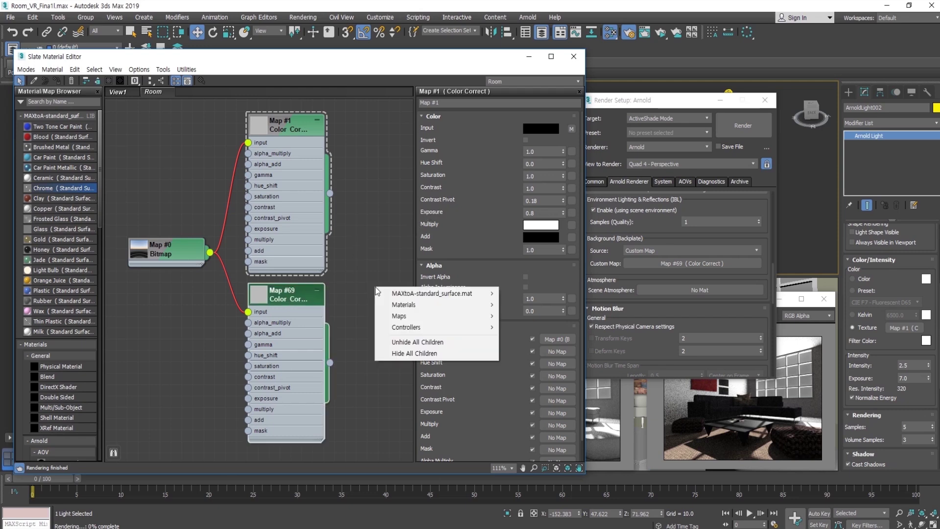
{"action": "mouse_move", "coordinate": [414, 321]}
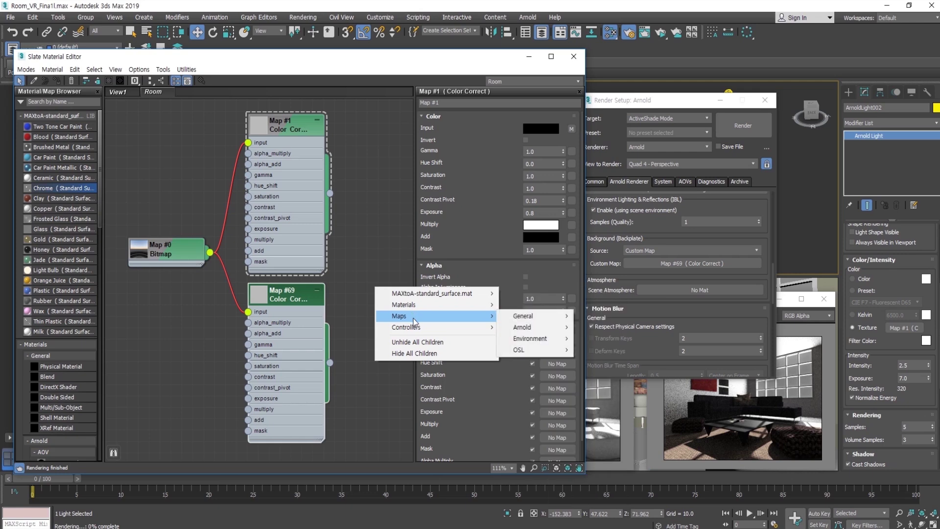
{"action": "mouse_move", "coordinate": [521, 326]}
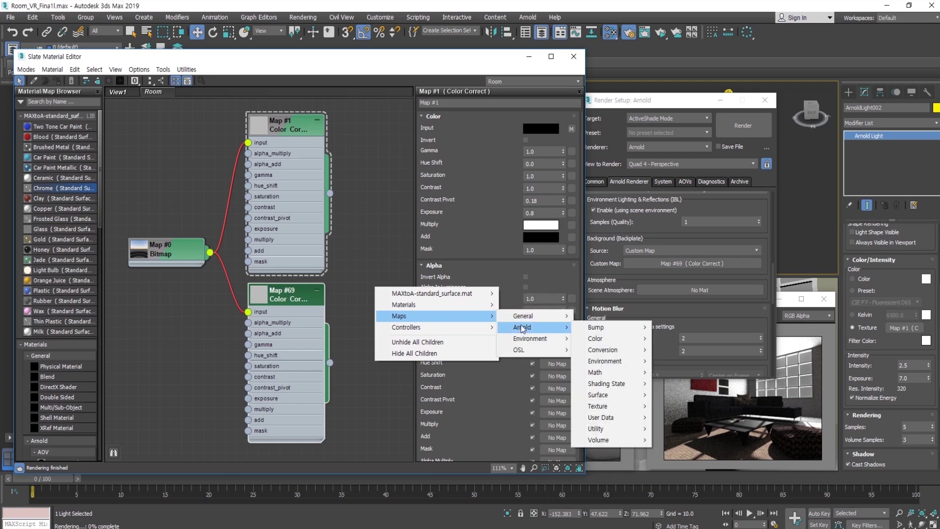
{"action": "mouse_move", "coordinate": [614, 343]}
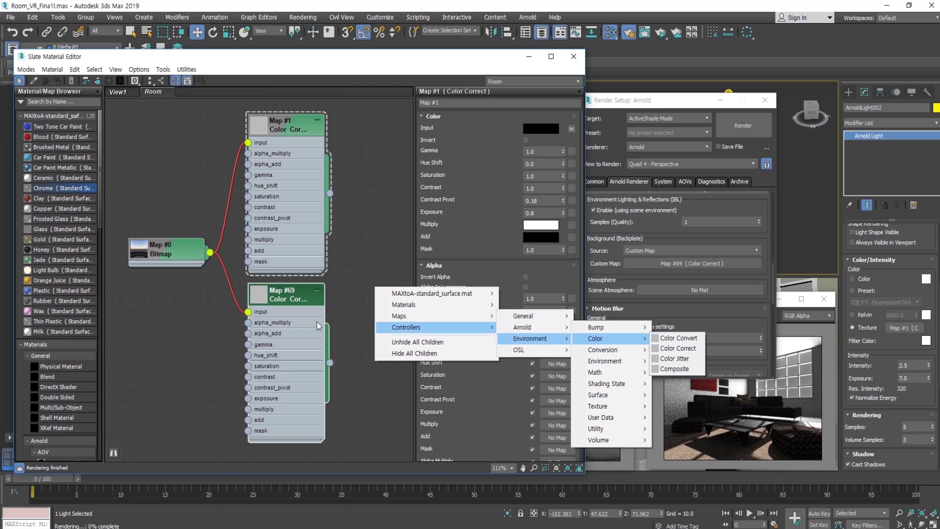
{"action": "left_click", "coordinate": [387, 226]}
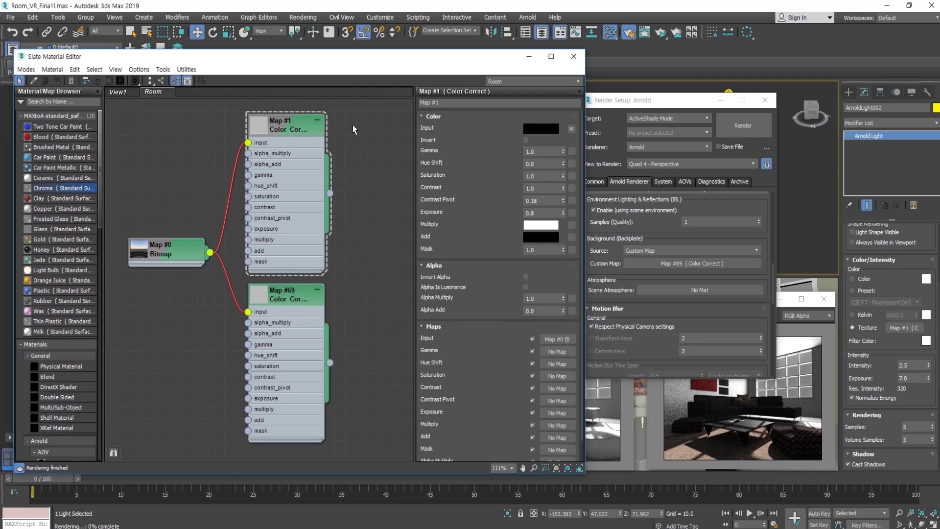
Step: Start a new ActiveShade render beside the decorated room's clone and close the Scene Explorer covering that clone
{"action": "left_click", "coordinate": [527, 57]}
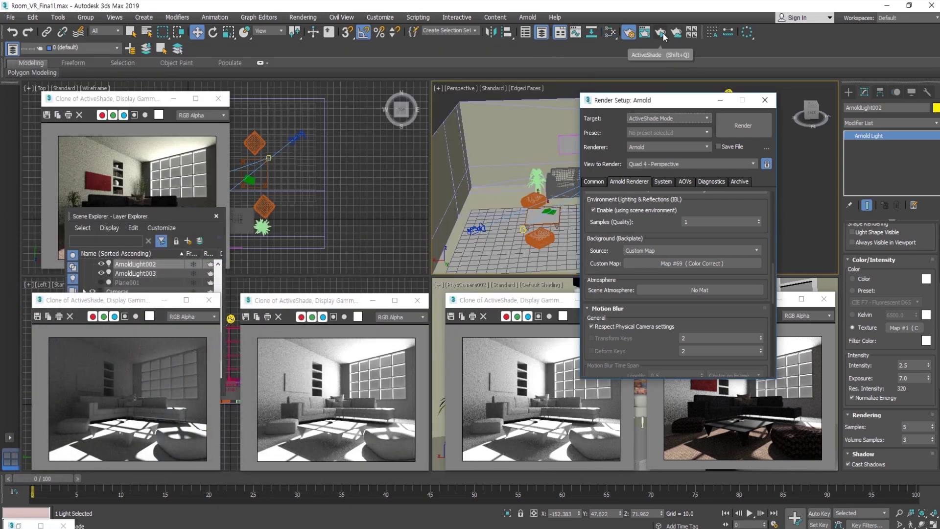
{"action": "left_click", "coordinate": [661, 33]}
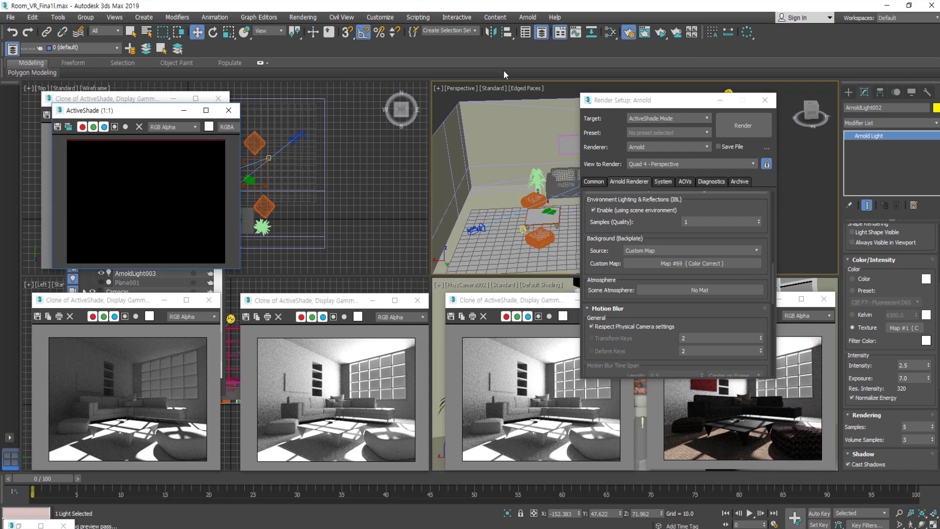
{"action": "left_click_drag", "start_coordinate": [114, 111], "coordinate": [302, 103]}
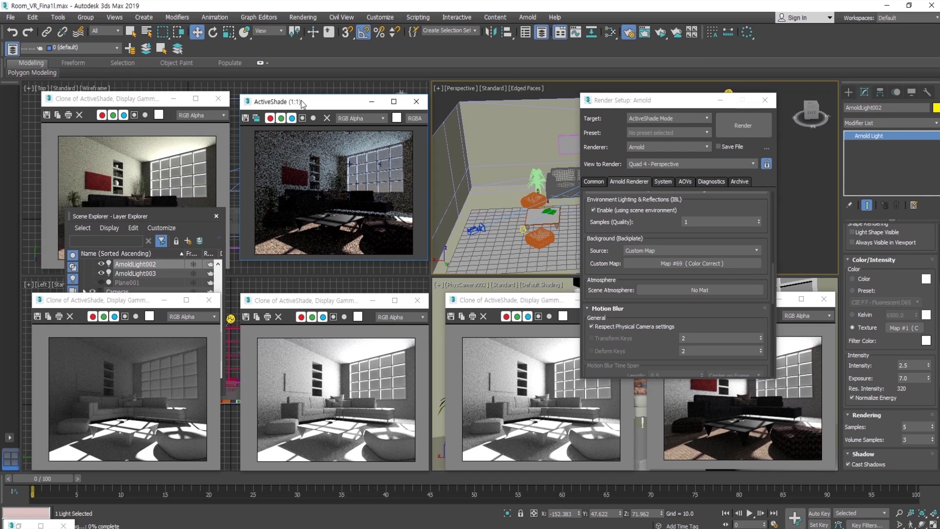
{"action": "left_click", "coordinate": [215, 216]}
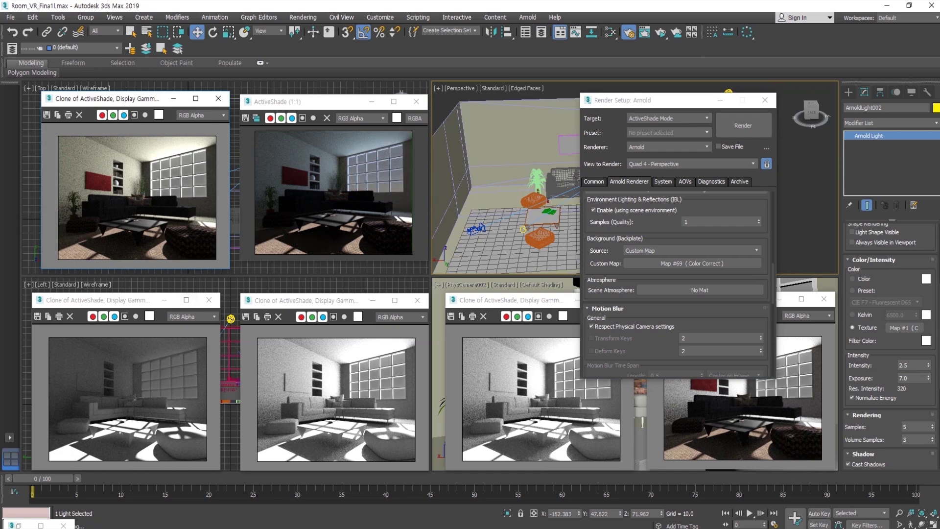
Step: Set the Map #0 HDR bitmap's mapping to Spherical Environment in the Slate Material Editor
{"action": "key", "text": "m"}
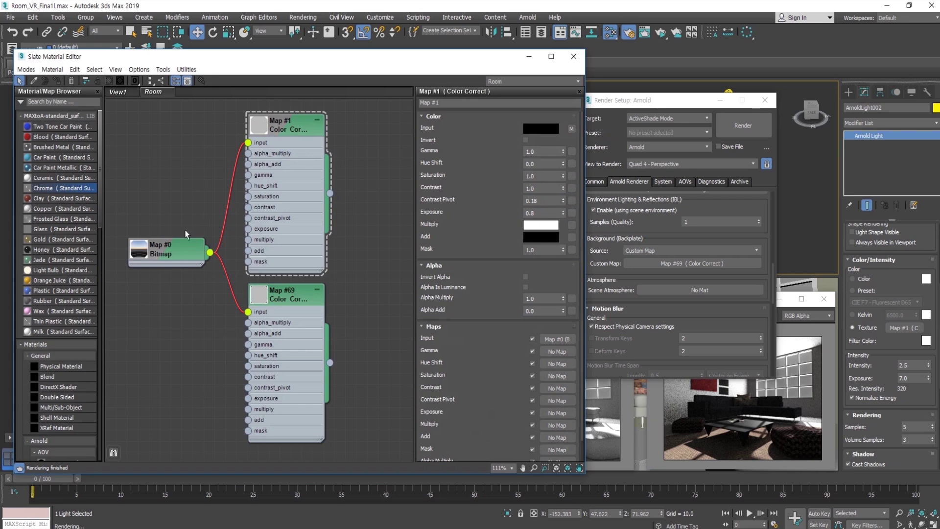
{"action": "double_click", "coordinate": [171, 248]}
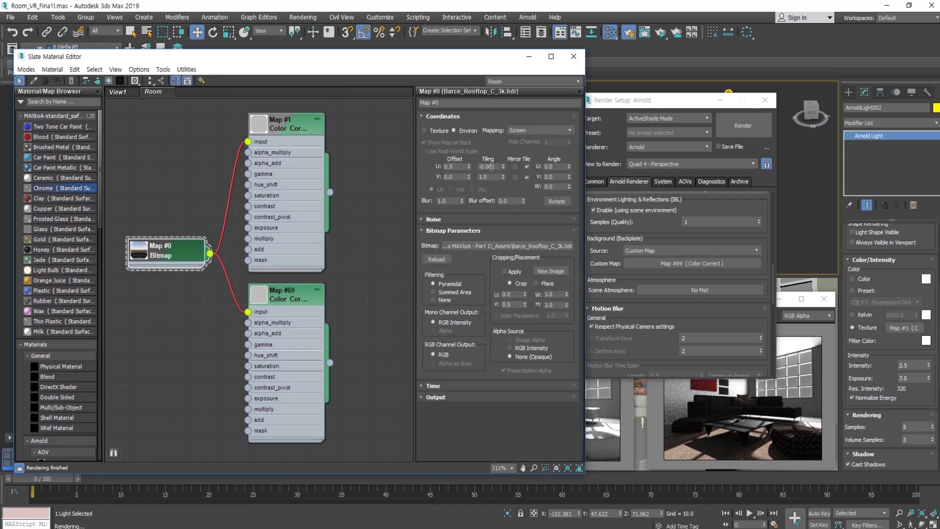
{"action": "left_click", "coordinate": [527, 131]}
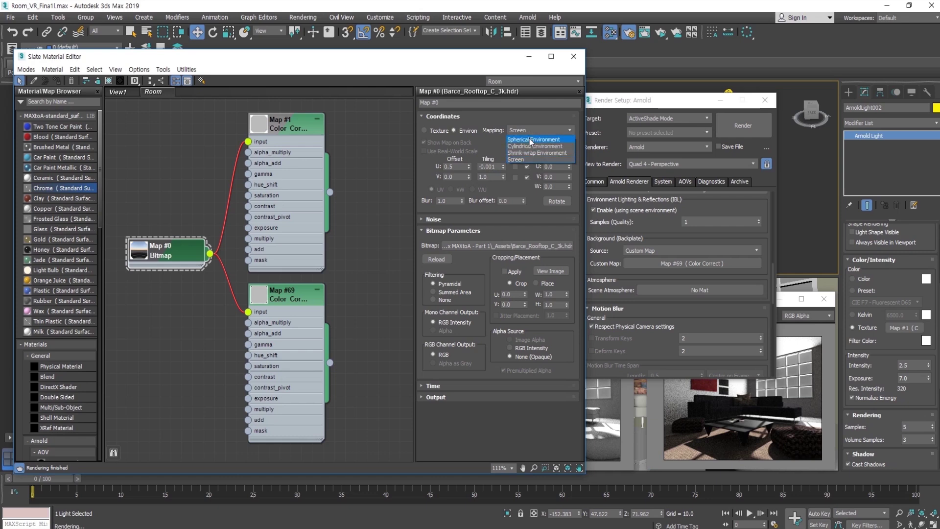
{"action": "left_click", "coordinate": [531, 139]}
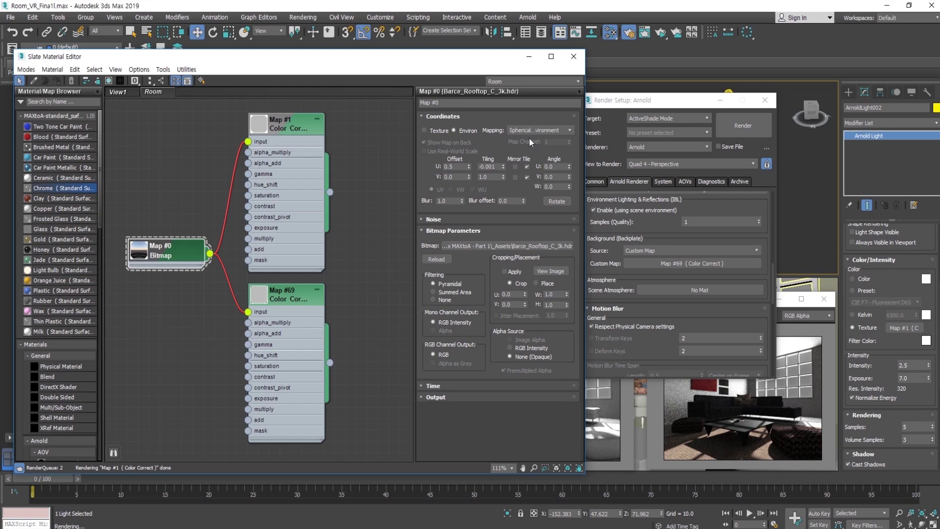
Step: Set the Map #0 bitmap's U offset to 5.0 and U tiling to 0.0, keeping the ActiveShade render uncovered by the editor
{"action": "left_click_drag", "start_coordinate": [469, 61], "coordinate": [477, 258]}
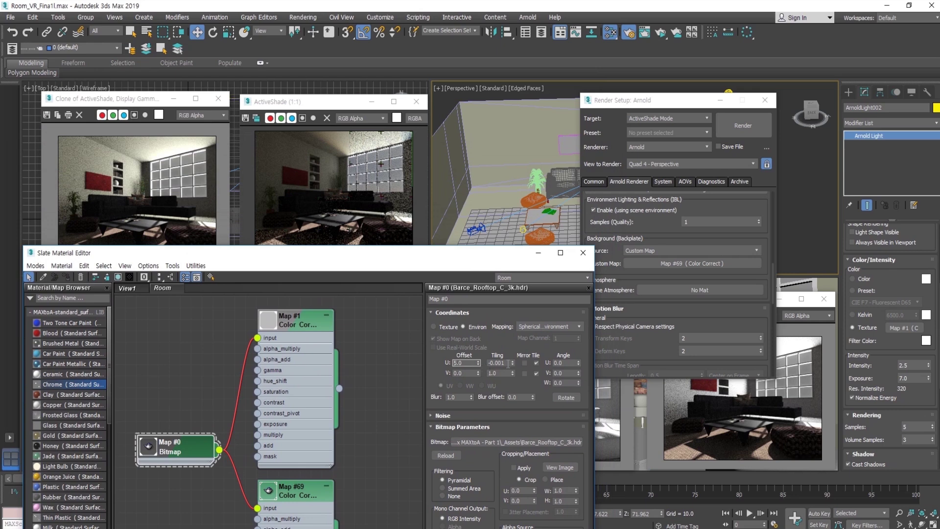
{"action": "left_click", "coordinate": [506, 373]}
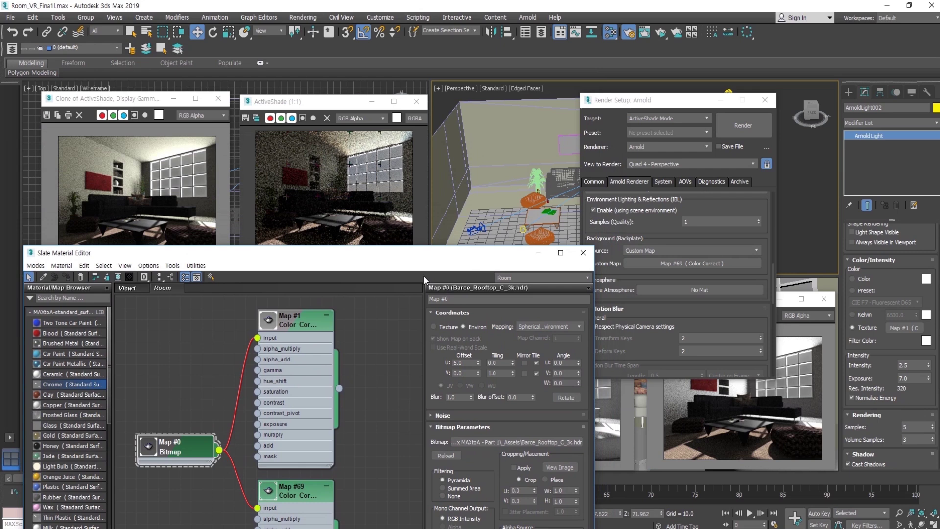
{"action": "left_click_drag", "start_coordinate": [424, 275], "coordinate": [427, 274]}
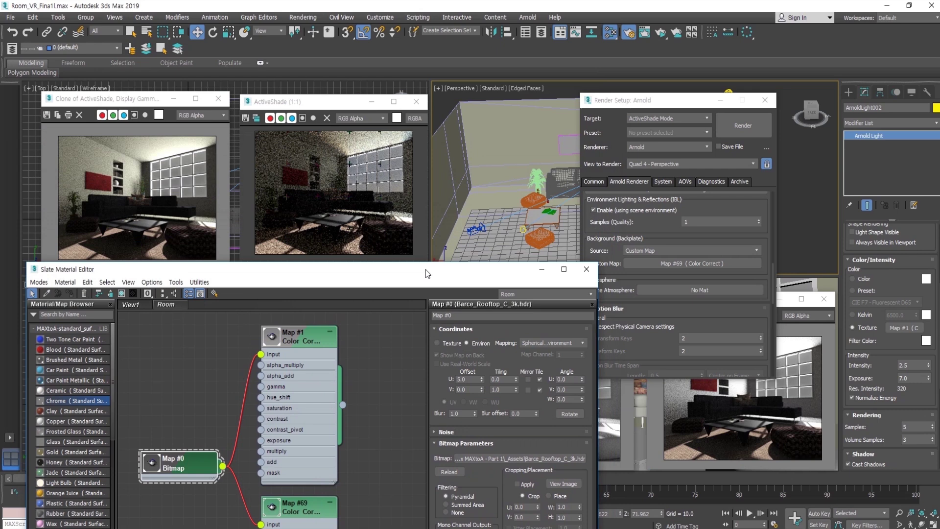
{"action": "left_click_drag", "start_coordinate": [425, 270], "coordinate": [432, 314]}
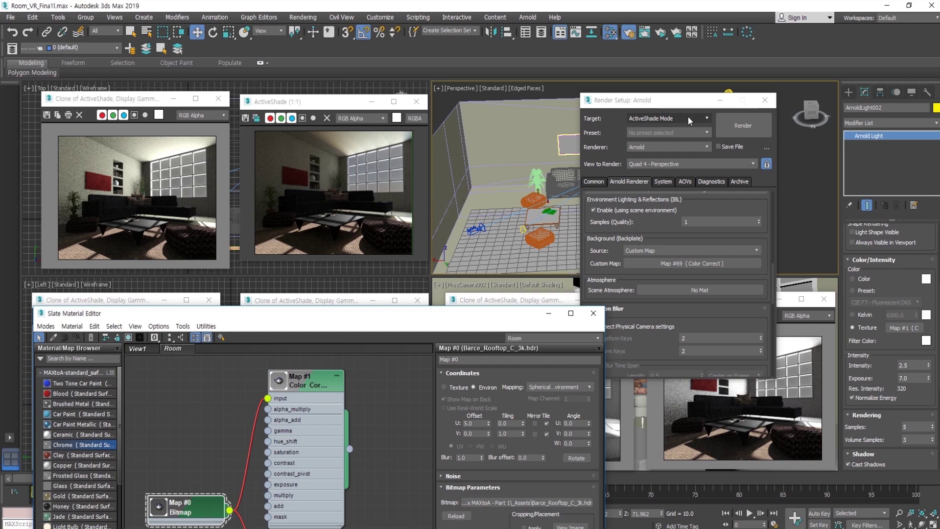
Step: Move ArnoldLight001 along its Y axis outside the window wall to the other side of ArnoldLight002
{"action": "left_click_drag", "start_coordinate": [681, 103], "coordinate": [520, 313]}
{"action": "middle_click_drag", "start_coordinate": [651, 186], "coordinate": [719, 252], "text": "alt"}
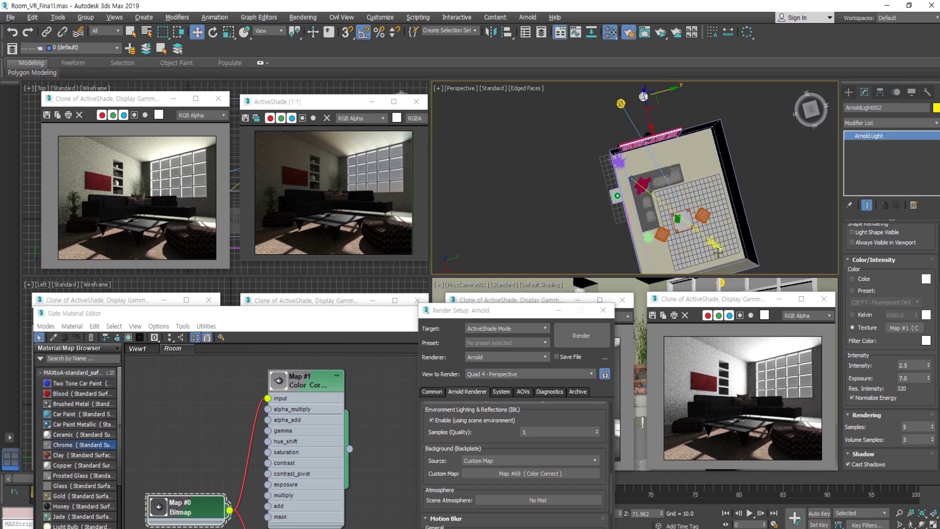
{"action": "left_click", "coordinate": [684, 171]}
{"action": "left_click", "coordinate": [644, 96]}
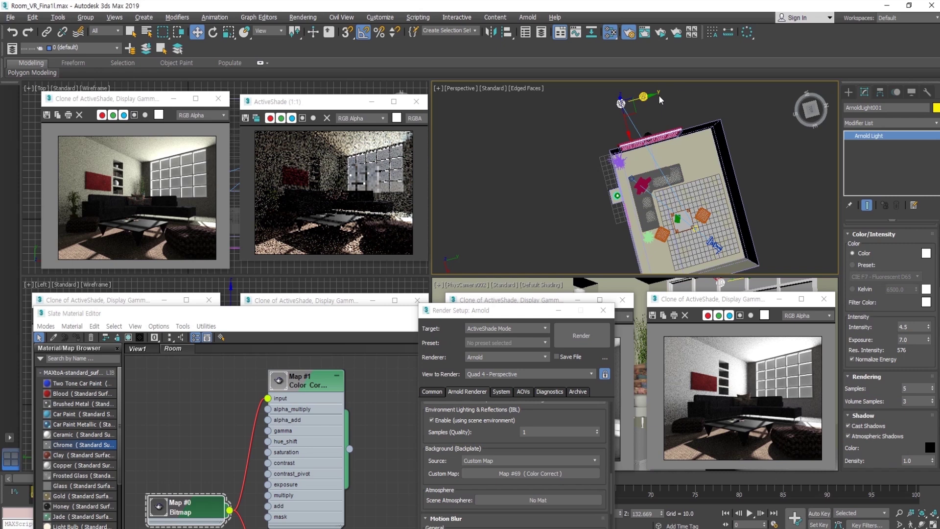
{"action": "left_click_drag", "start_coordinate": [653, 98], "coordinate": [689, 92]}
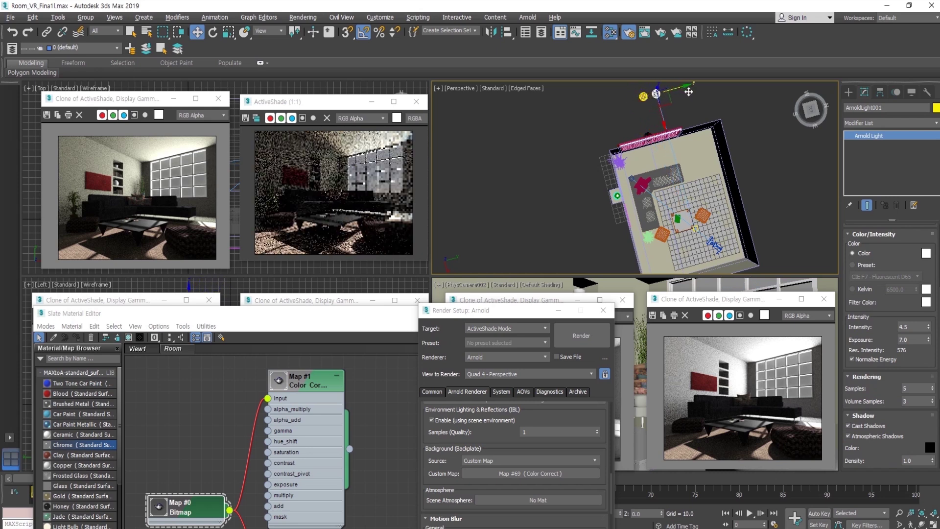
Step: Shift the target of ArnoldLight001 along its Y axis, trying positions around the coffee table to redirect the sunlight
{"action": "left_click", "coordinate": [699, 225]}
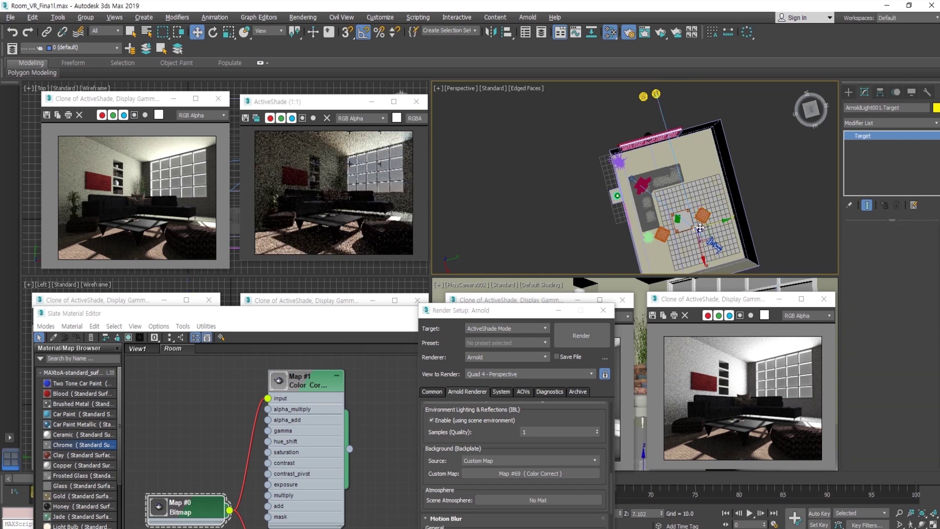
{"action": "mouse_move", "coordinate": [701, 227]}
{"action": "left_mouse_down"}
{"action": "mouse_move", "coordinate": [713, 221]}
{"action": "mouse_move", "coordinate": [697, 223]}
{"action": "left_mouse_up"}
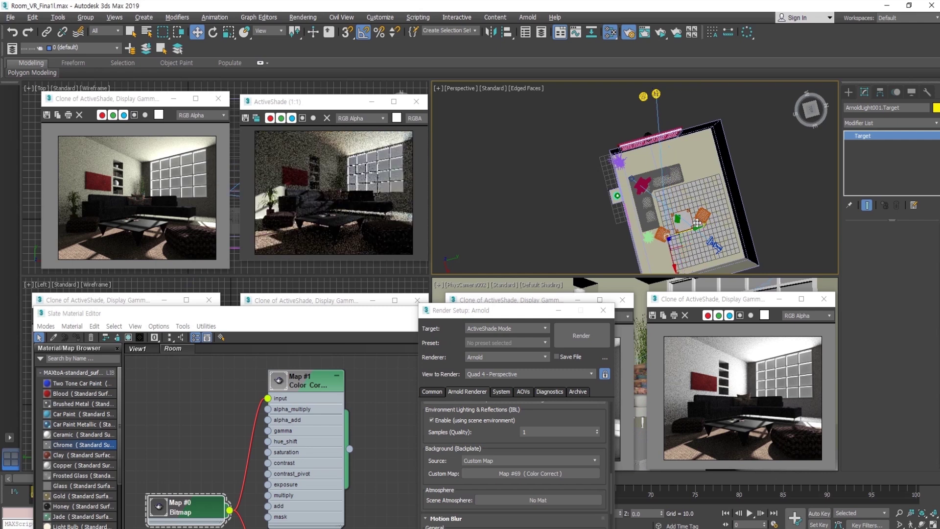
{"action": "left_click_drag", "start_coordinate": [698, 224], "coordinate": [683, 225]}
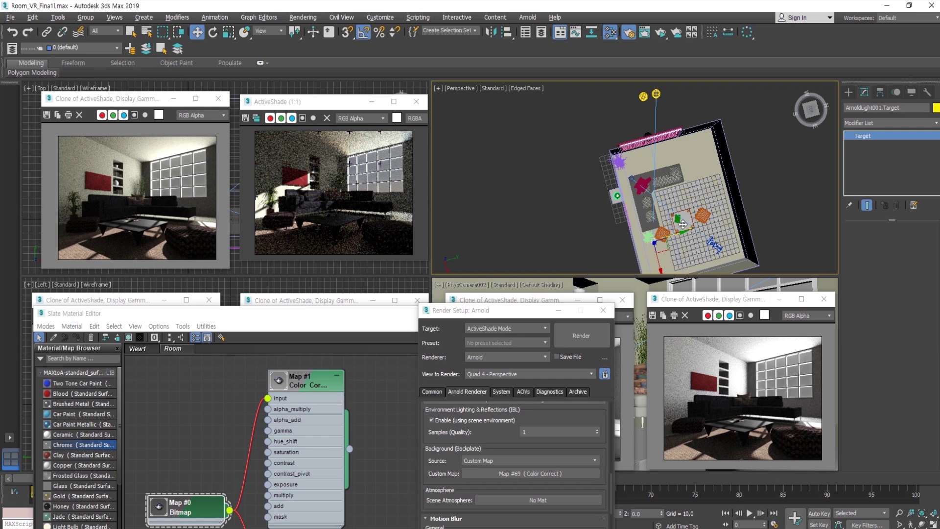
{"action": "left_click_drag", "start_coordinate": [683, 224], "coordinate": [712, 223]}
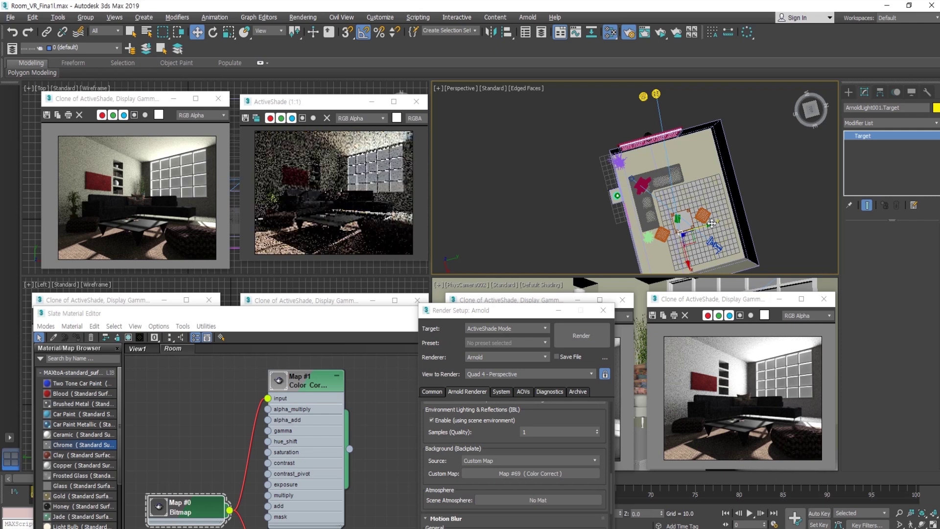
{"action": "left_click_drag", "start_coordinate": [712, 223], "coordinate": [722, 222]}
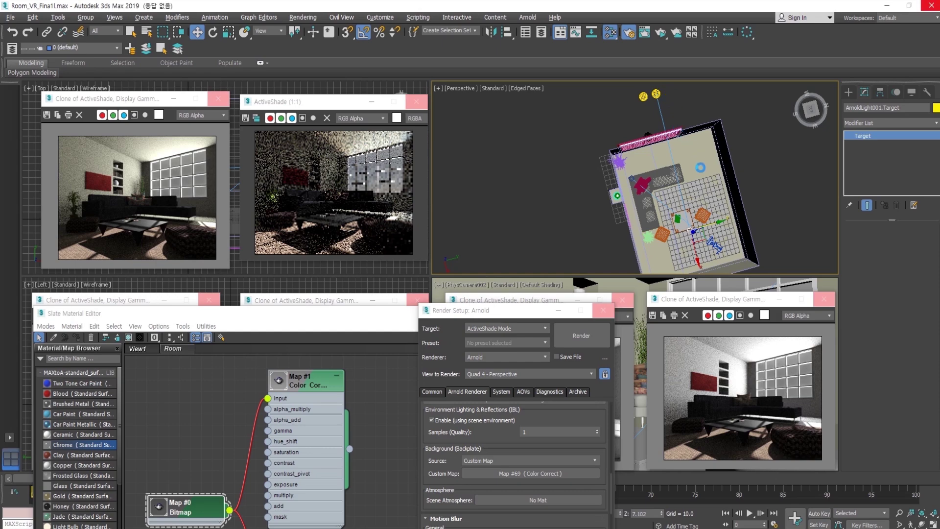
{"action": "left_click_drag", "start_coordinate": [720, 220], "coordinate": [711, 220]}
Step: Reposition ArnoldLight001 outside the window, close beside ArnoldLight002, and clear the selection
{"action": "left_click_drag", "start_coordinate": [661, 109], "coordinate": [684, 86]}
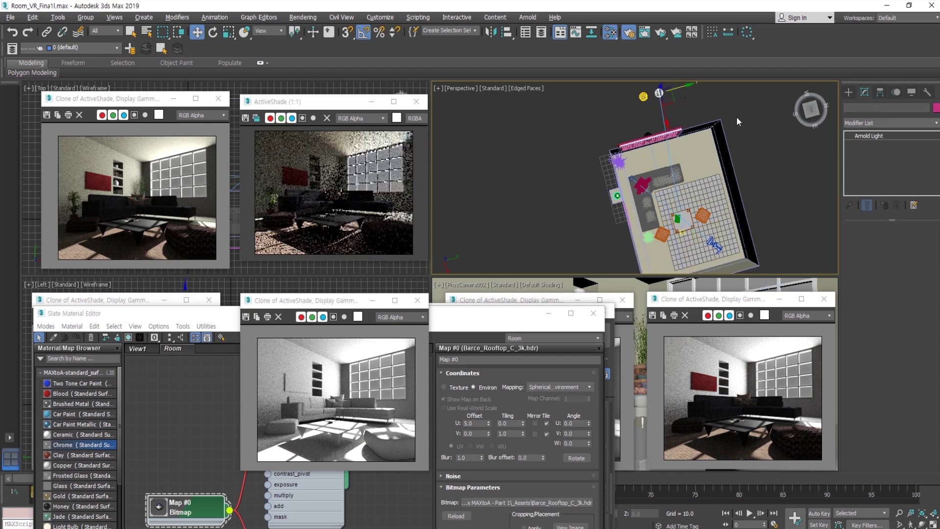
{"action": "left_click_drag", "start_coordinate": [682, 88], "coordinate": [674, 87]}
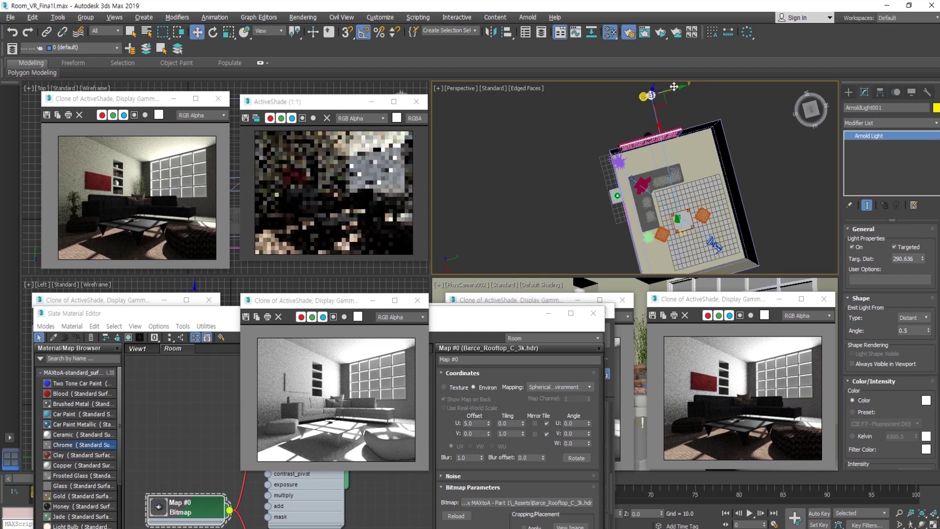
{"action": "left_click", "coordinate": [736, 116]}
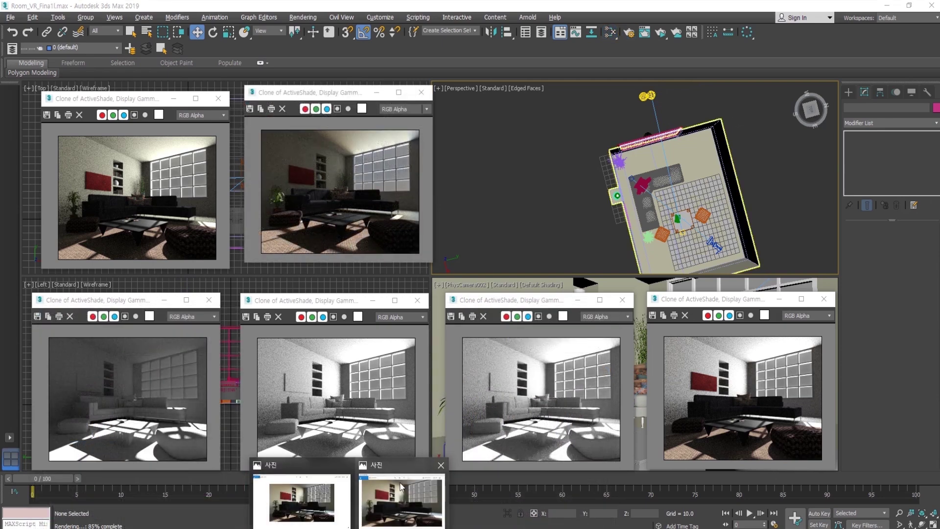
Step: Switch to Photos and place dfswdfdf.jpg next to the ActiveShade clones to compare the finished image with them
{"action": "left_click", "coordinate": [401, 487]}
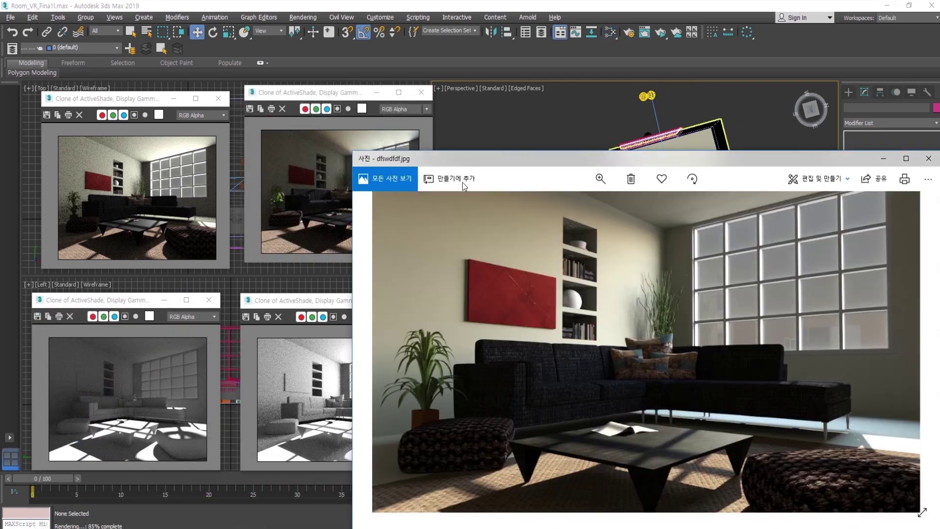
{"action": "left_click_drag", "start_coordinate": [347, 147], "coordinate": [512, 36]}
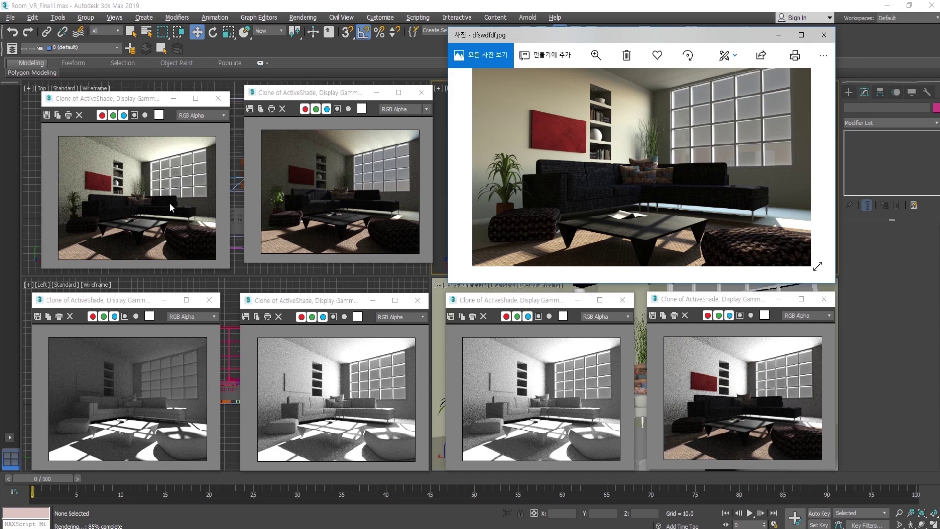
{"action": "left_click", "coordinate": [336, 200]}
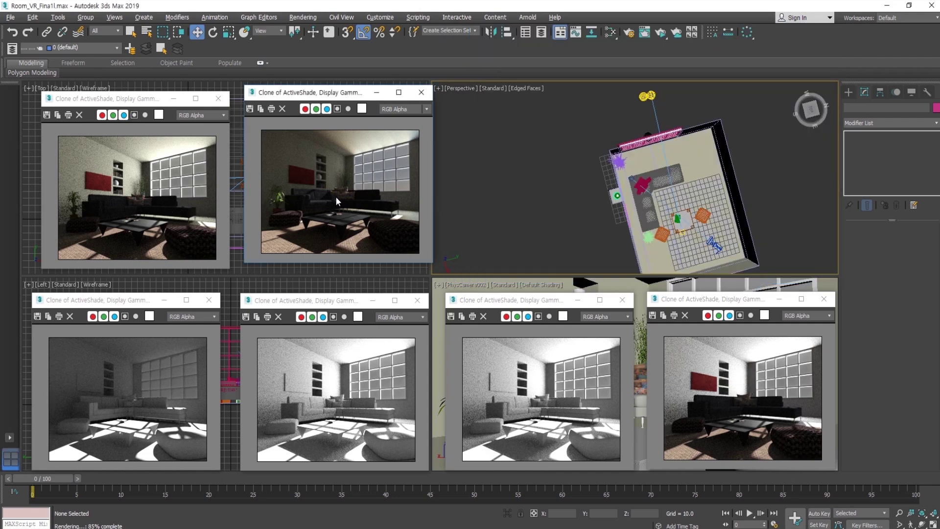
{"action": "left_click", "coordinate": [349, 528]}
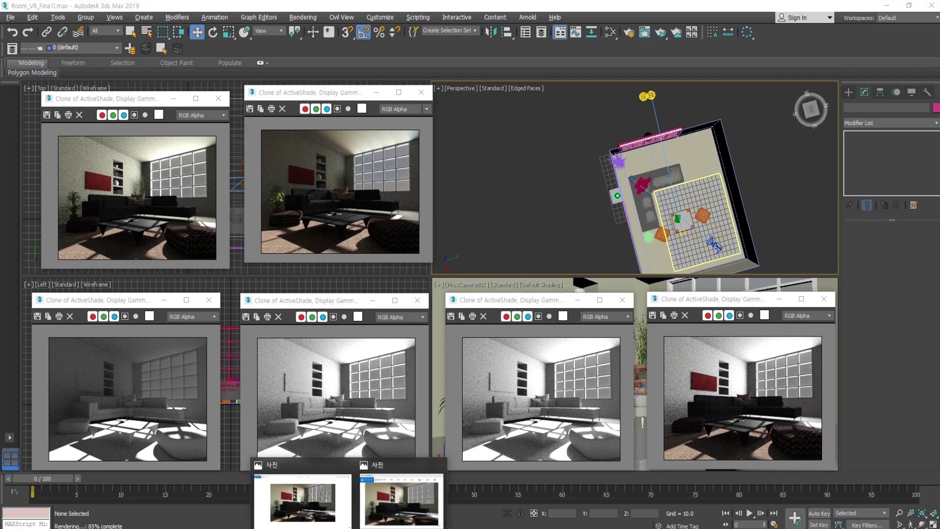
{"action": "left_click", "coordinate": [397, 510]}
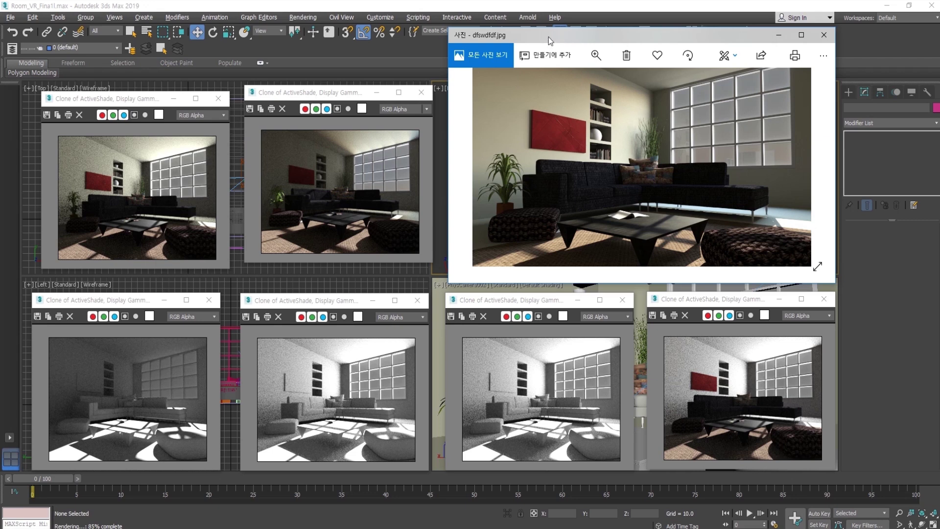
{"action": "mouse_move", "coordinate": [549, 36]}
{"action": "left_mouse_down"}
{"action": "mouse_move", "coordinate": [554, 55]}
{"action": "mouse_move", "coordinate": [548, 49]}
{"action": "left_mouse_up"}
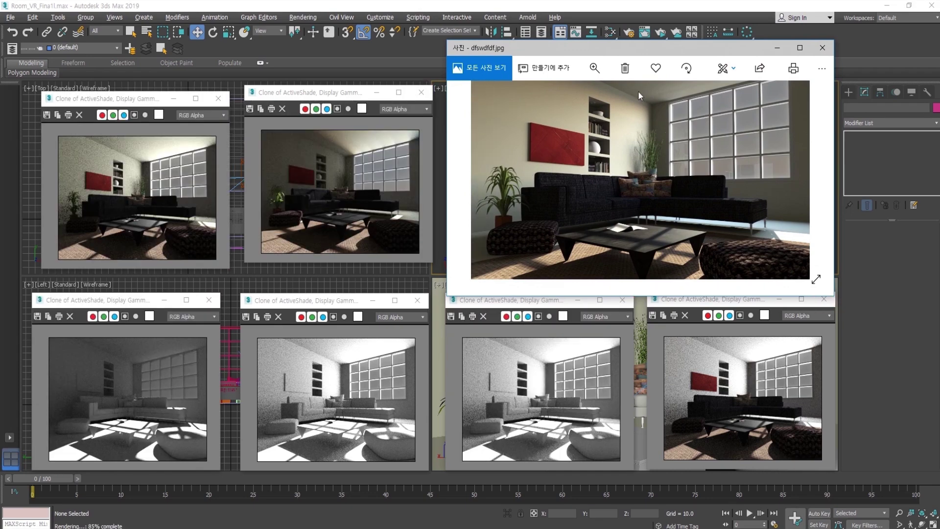
Step: Set the render target to Production Rendering Mode in Arnold's Render Setup
{"action": "left_click", "coordinate": [629, 35]}
{"action": "left_click", "coordinate": [628, 32]}
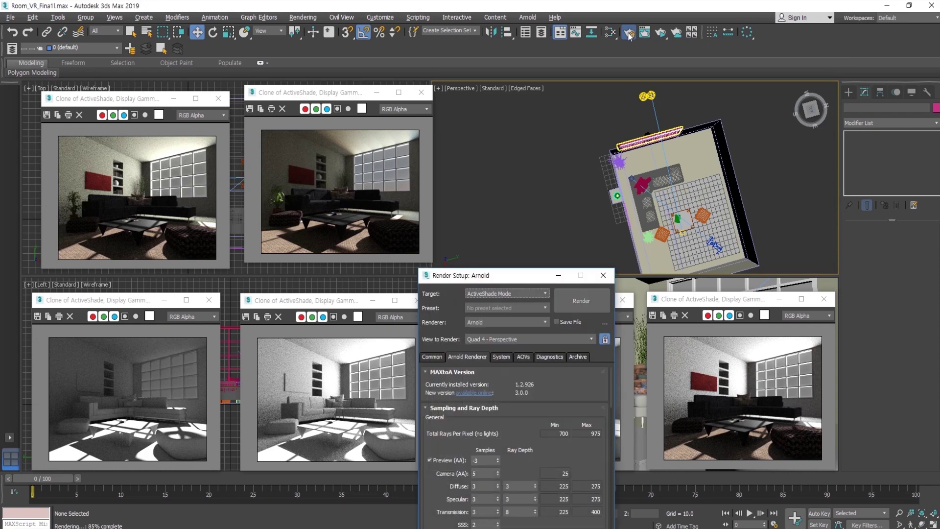
{"action": "left_click_drag", "start_coordinate": [477, 279], "coordinate": [299, 220]}
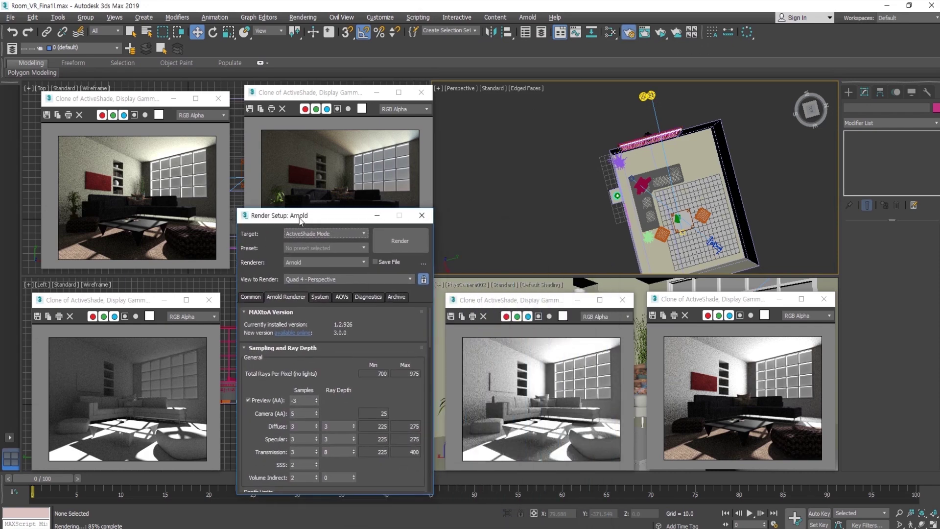
{"action": "left_click", "coordinate": [317, 235]}
{"action": "left_click", "coordinate": [317, 244]}
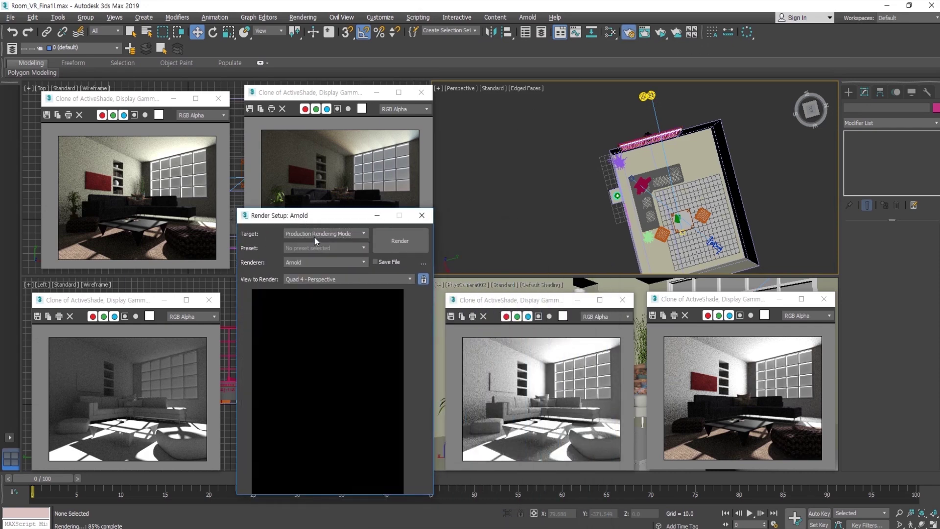
Step: Switch to Photos and maximize dfswdfdf.jpg to examine the finished living room image at full size
{"action": "mouse_move", "coordinate": [347, 525]}
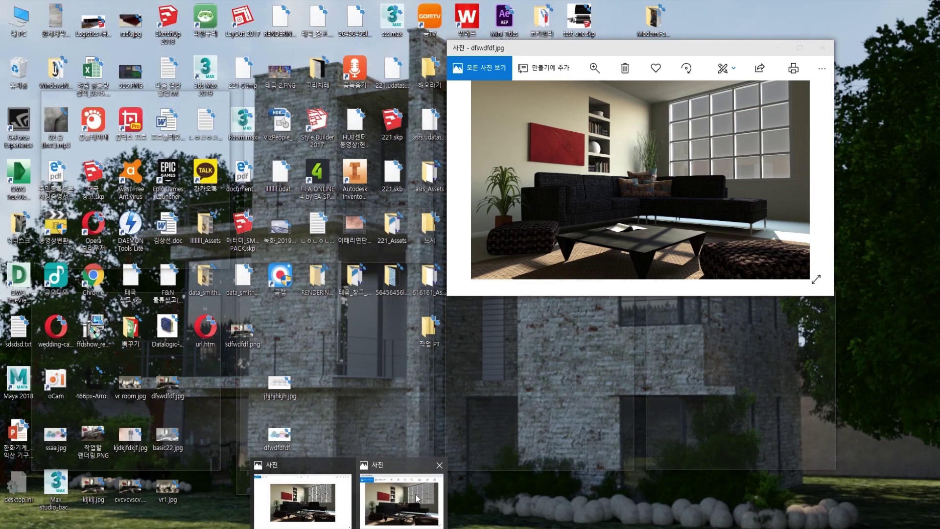
{"action": "left_click", "coordinate": [415, 494]}
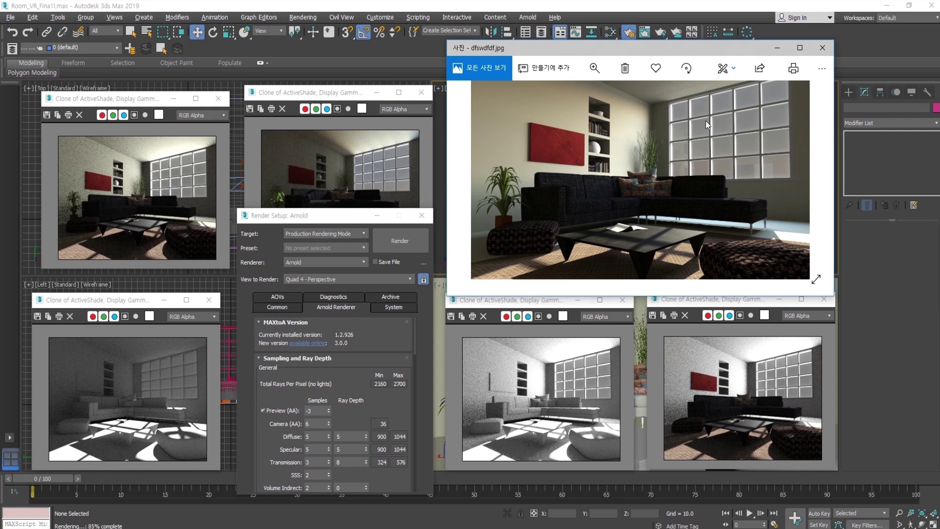
{"action": "left_click", "coordinate": [800, 48]}
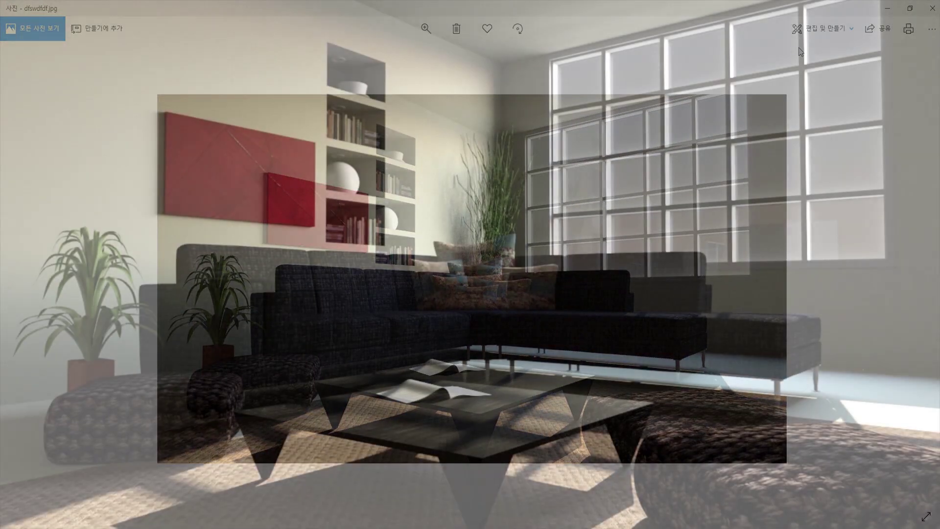